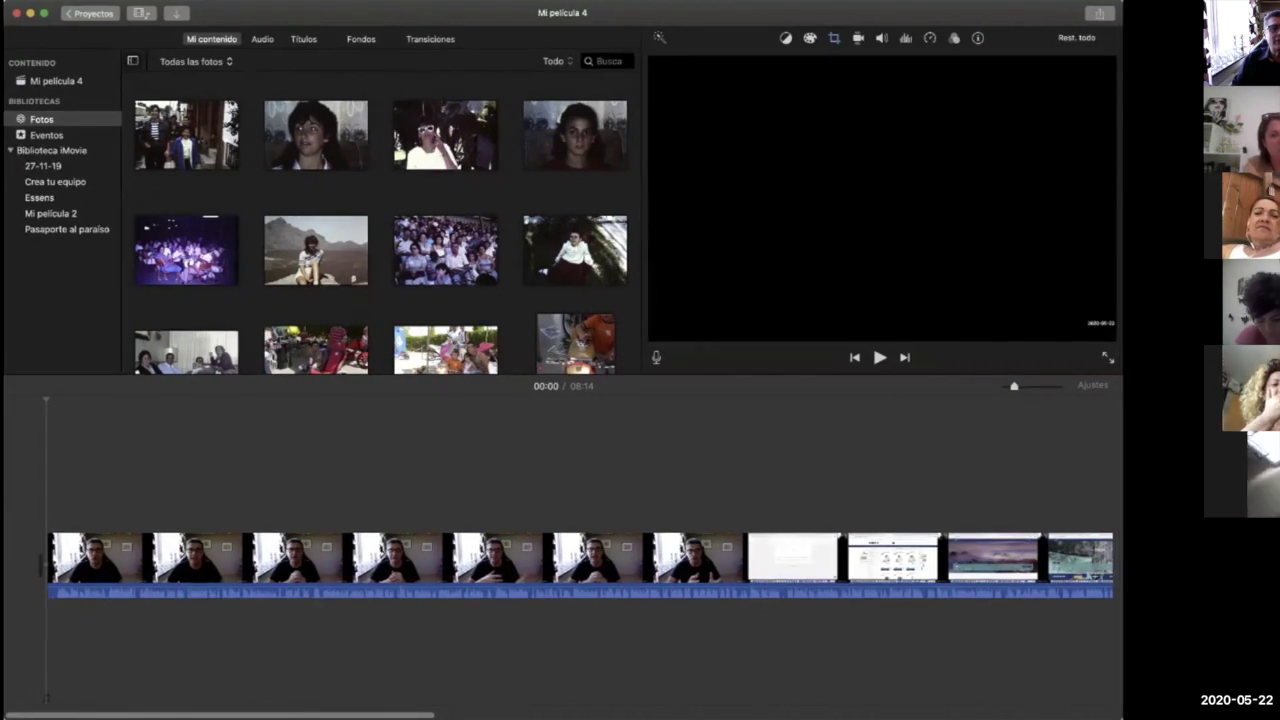
# Step: Select the first photo in the photo library beside the 'Mi película 4' timeline
pyautogui.click(186, 134)
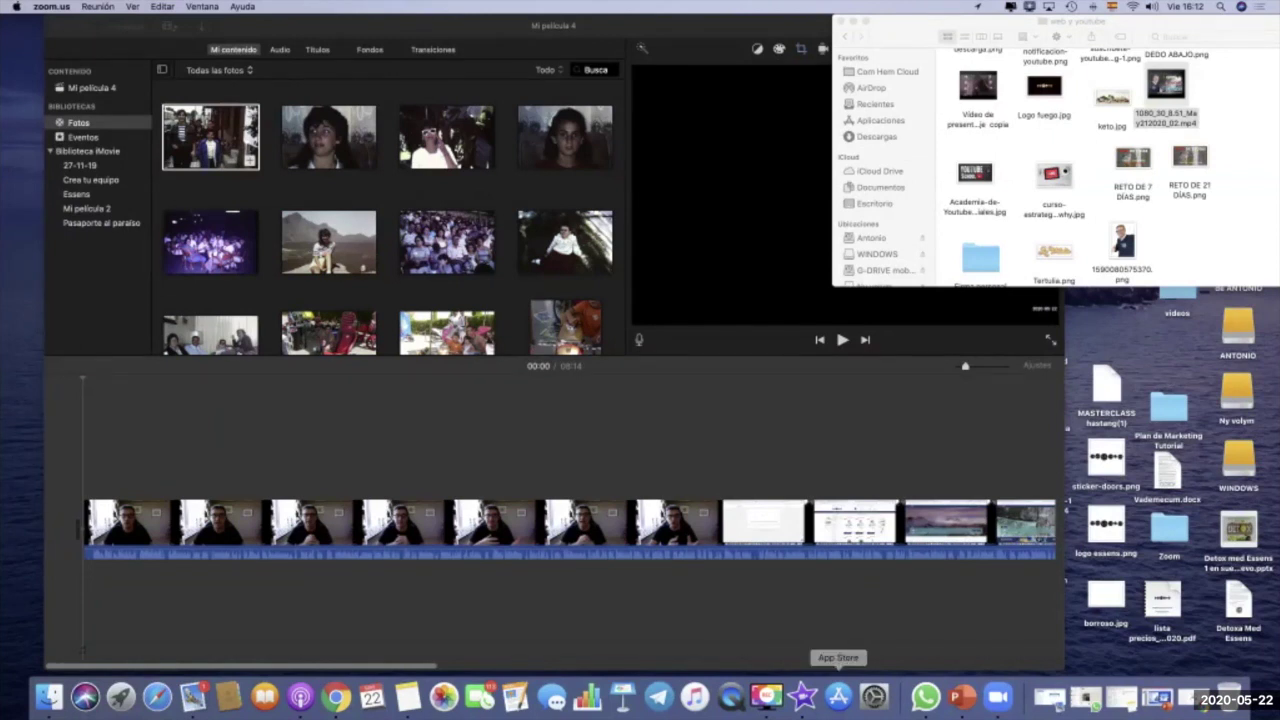
# Step: Drag the 1080_30 video from the web y youtube folder to the start of the timeline
pyautogui.moveTo(1000, 21); pyautogui.dragTo(682, 52)
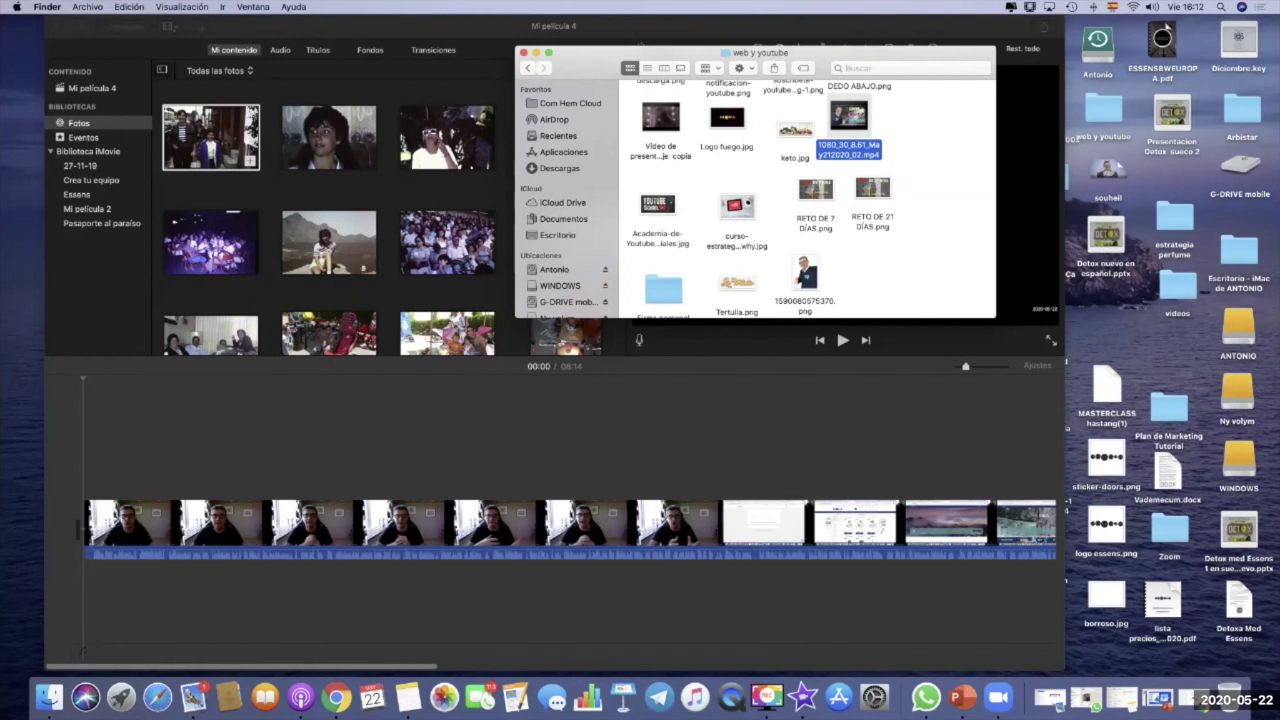
pyautogui.moveTo(600, 52); pyautogui.dragTo(702, 41)
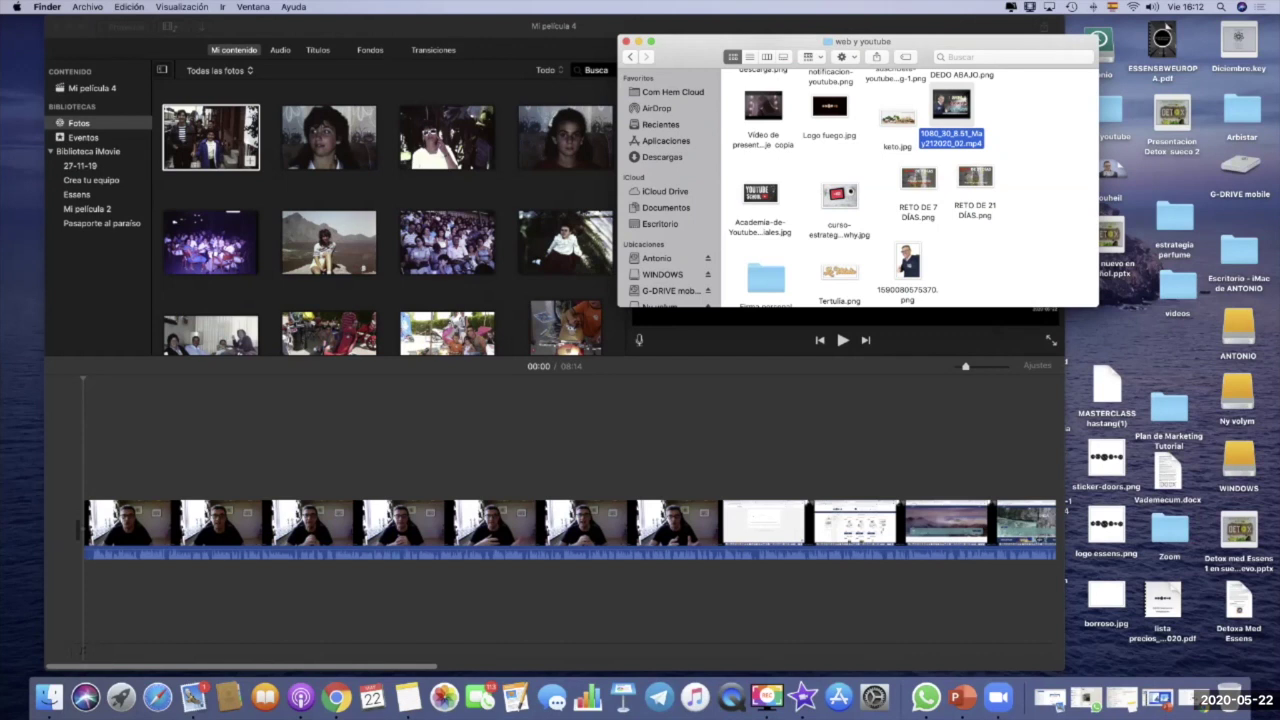
pyautogui.scroll(3, 910, 188)
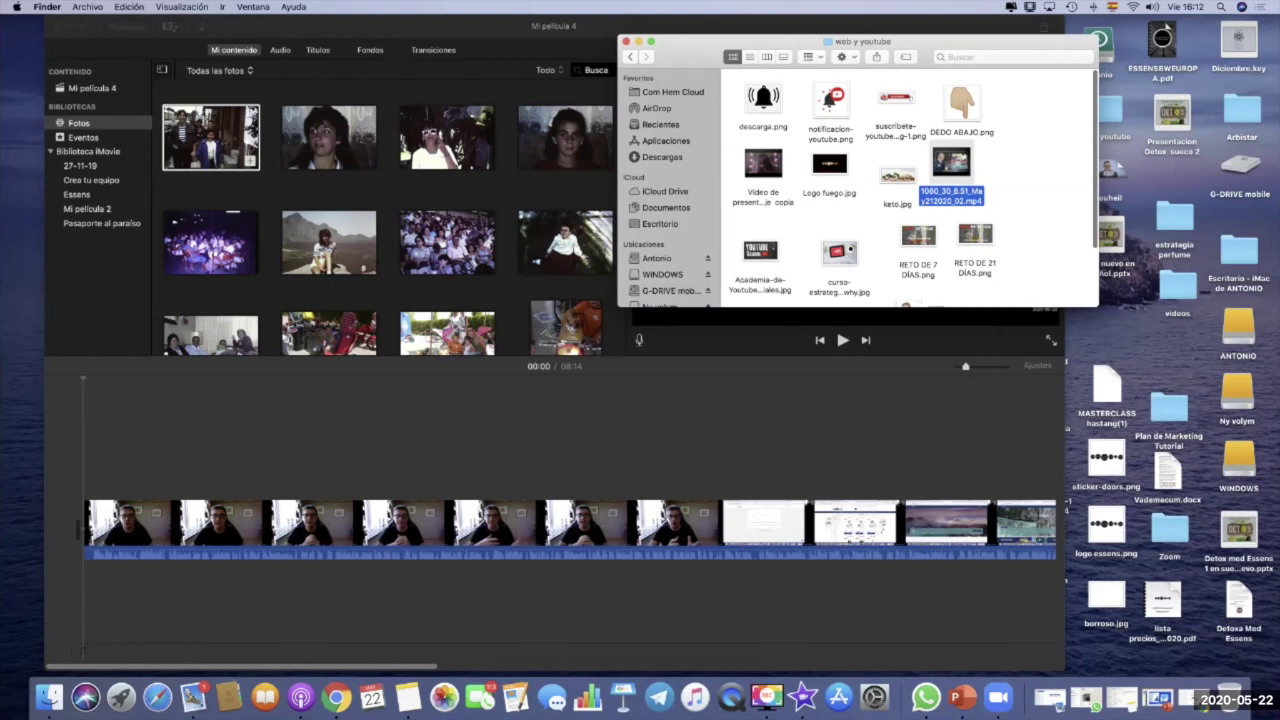
pyautogui.moveTo(951, 161)
pyautogui.moveTo(951, 161); pyautogui.dragTo(110, 528)
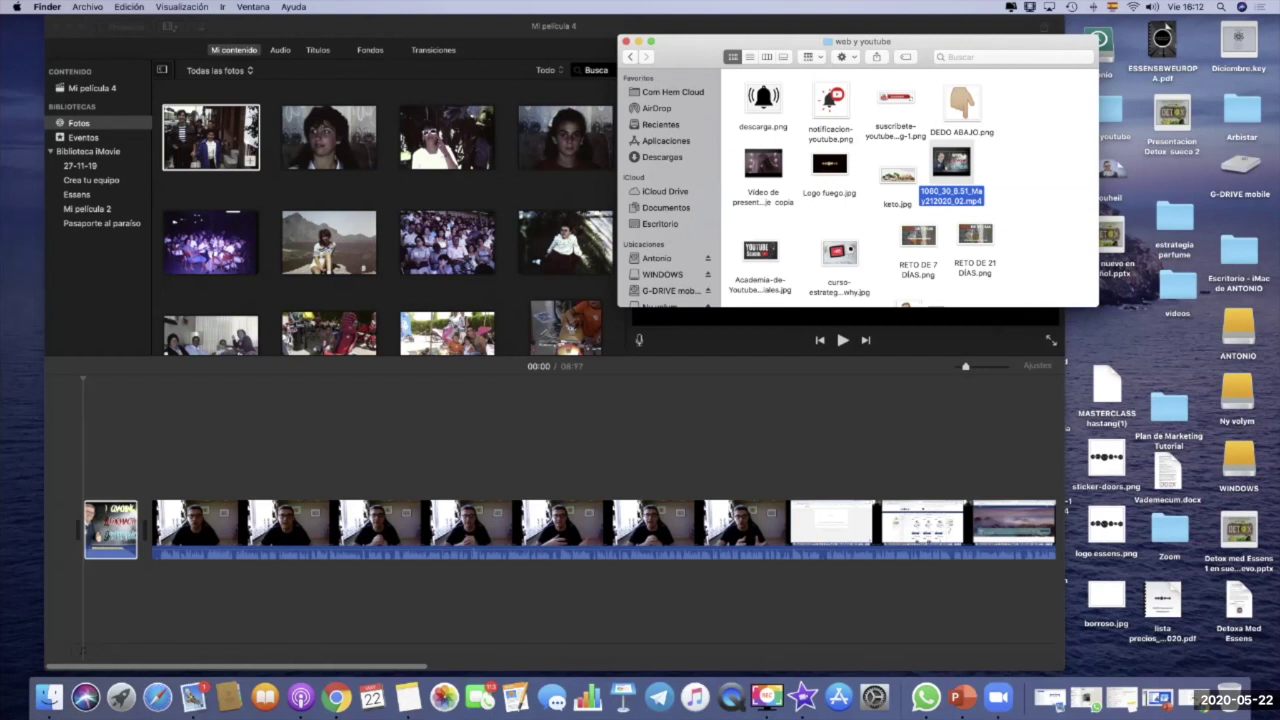
pyautogui.click(433, 50)
# Step: Insert a Mosaico transition between the 1080_30 opening clip and the following talking-head clip
pyautogui.click(433, 50)
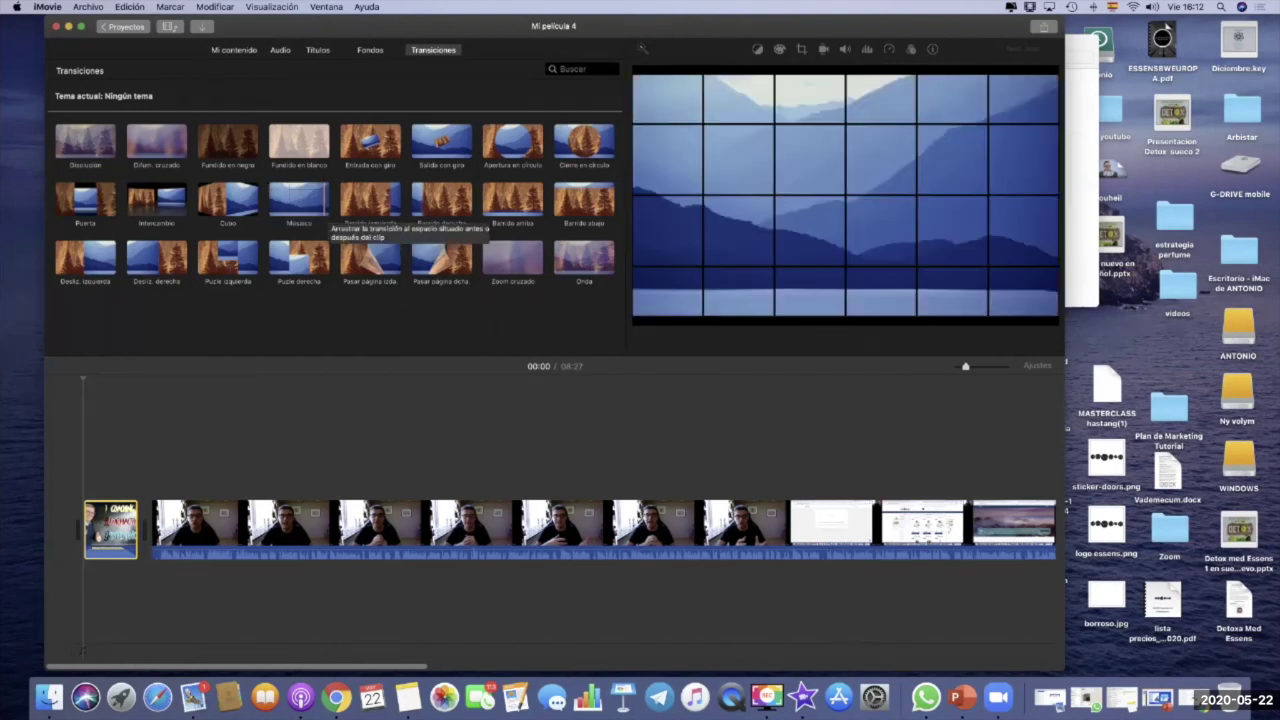
pyautogui.moveTo(324, 205); pyautogui.dragTo(190, 380)
pyautogui.moveTo(167, 500); pyautogui.dragTo(155, 515)
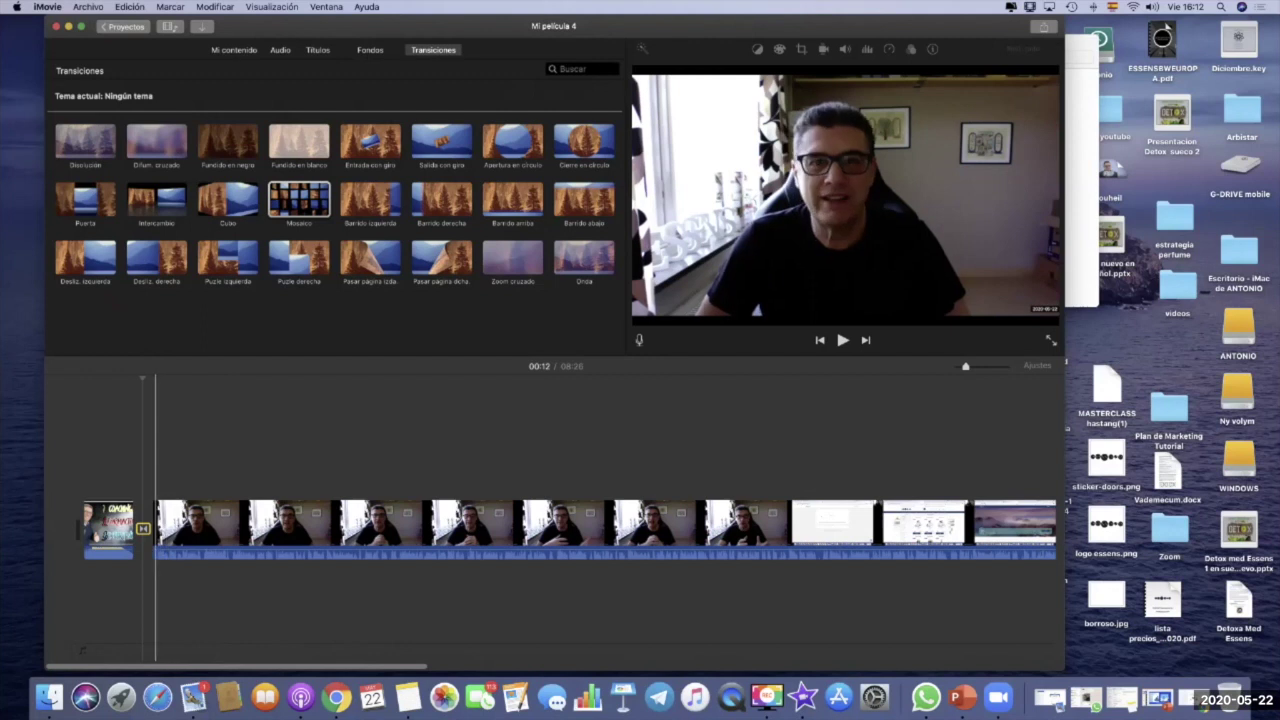
pyautogui.press('super+2')
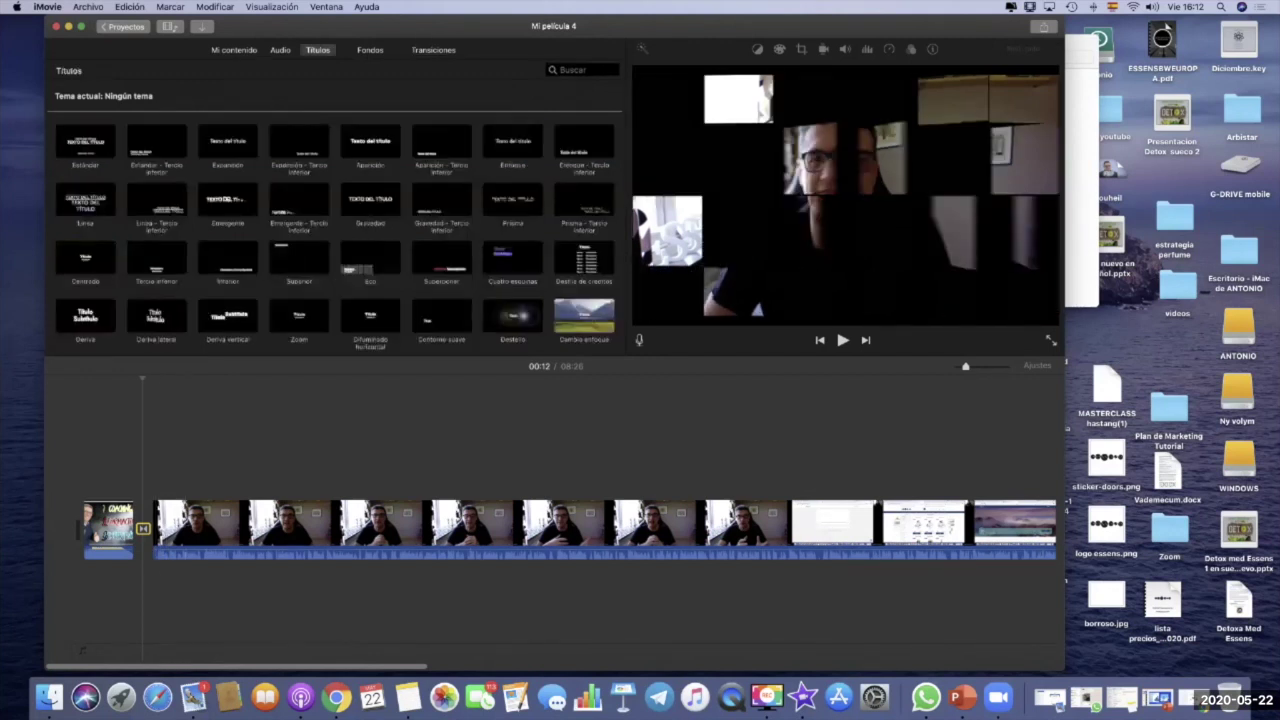
# Step: Place the Eco title over the talking-head clip and lengthen it
pyautogui.scroll(-2, 336, 217)
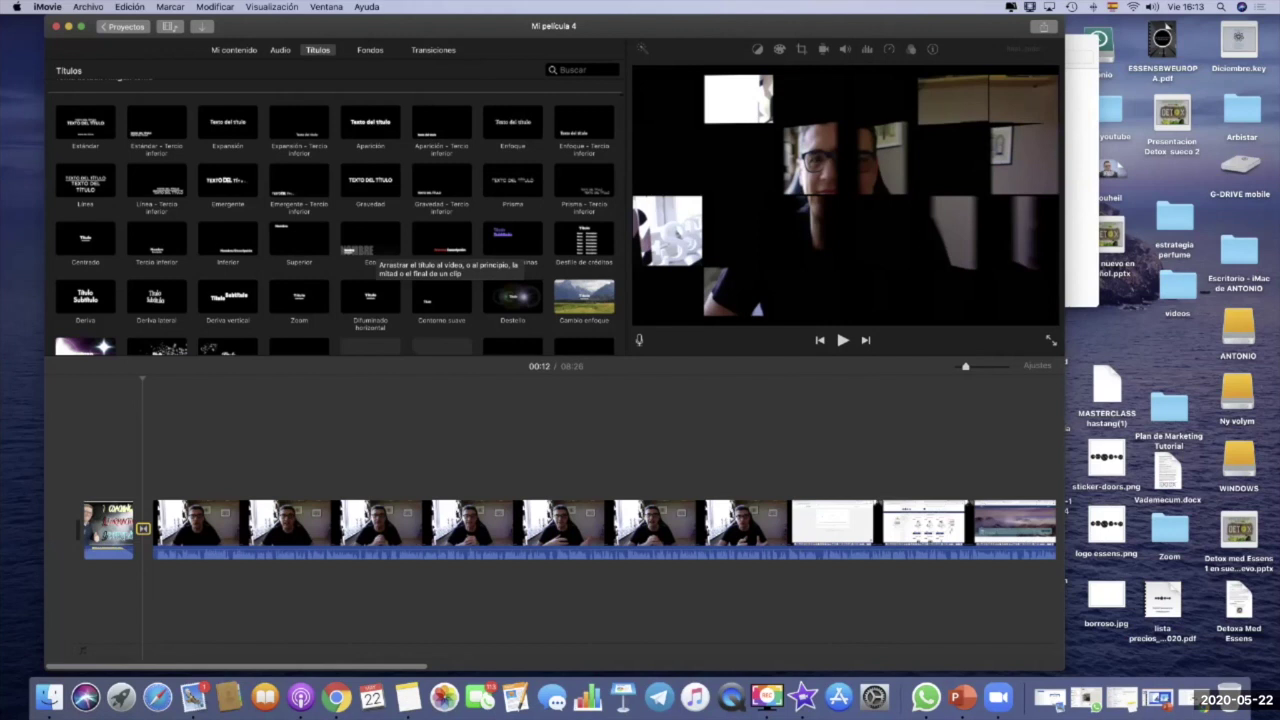
pyautogui.click(368, 248)
pyautogui.moveTo(370, 240); pyautogui.dragTo(161, 487)
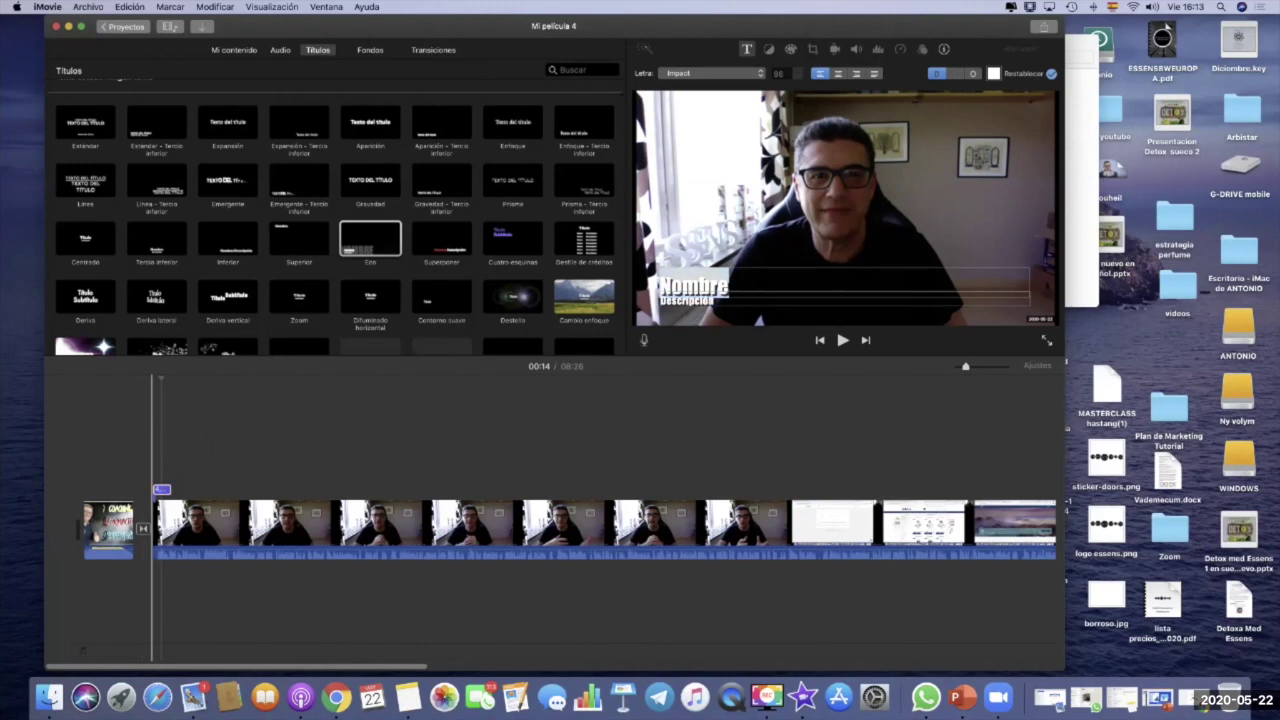
pyautogui.moveTo(169, 489); pyautogui.dragTo(177, 489)
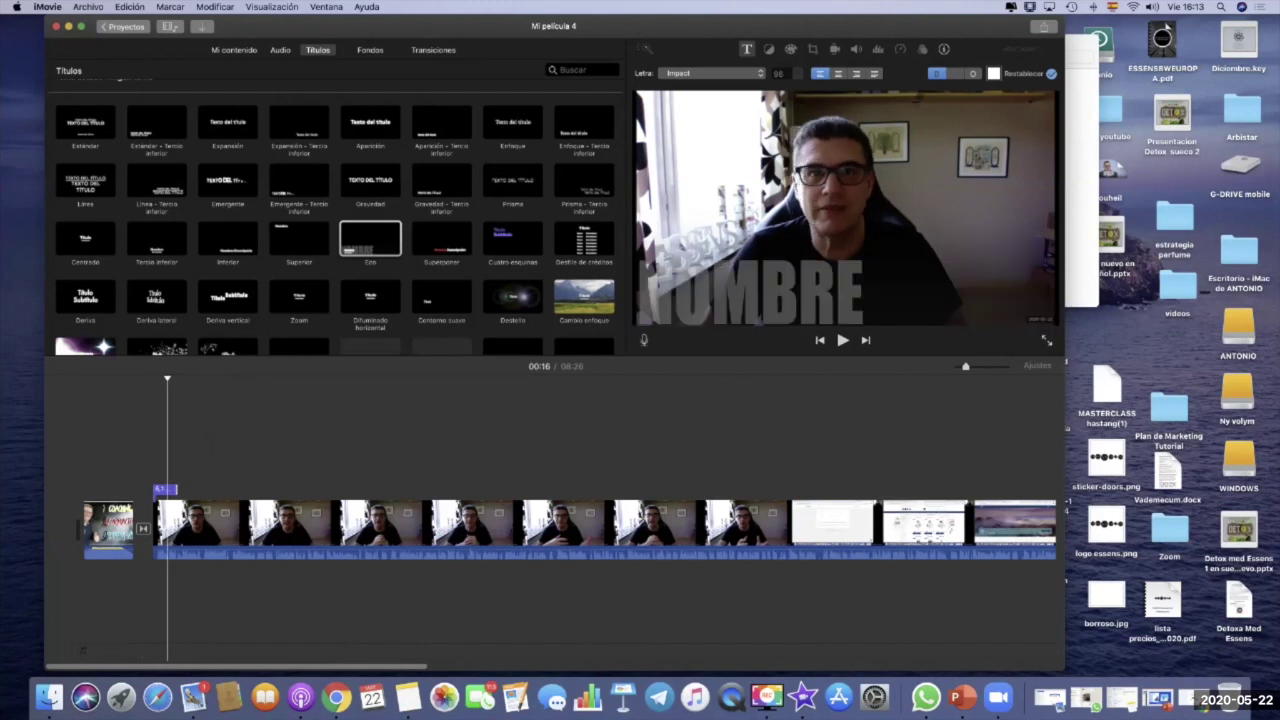
pyautogui.click(164, 489)
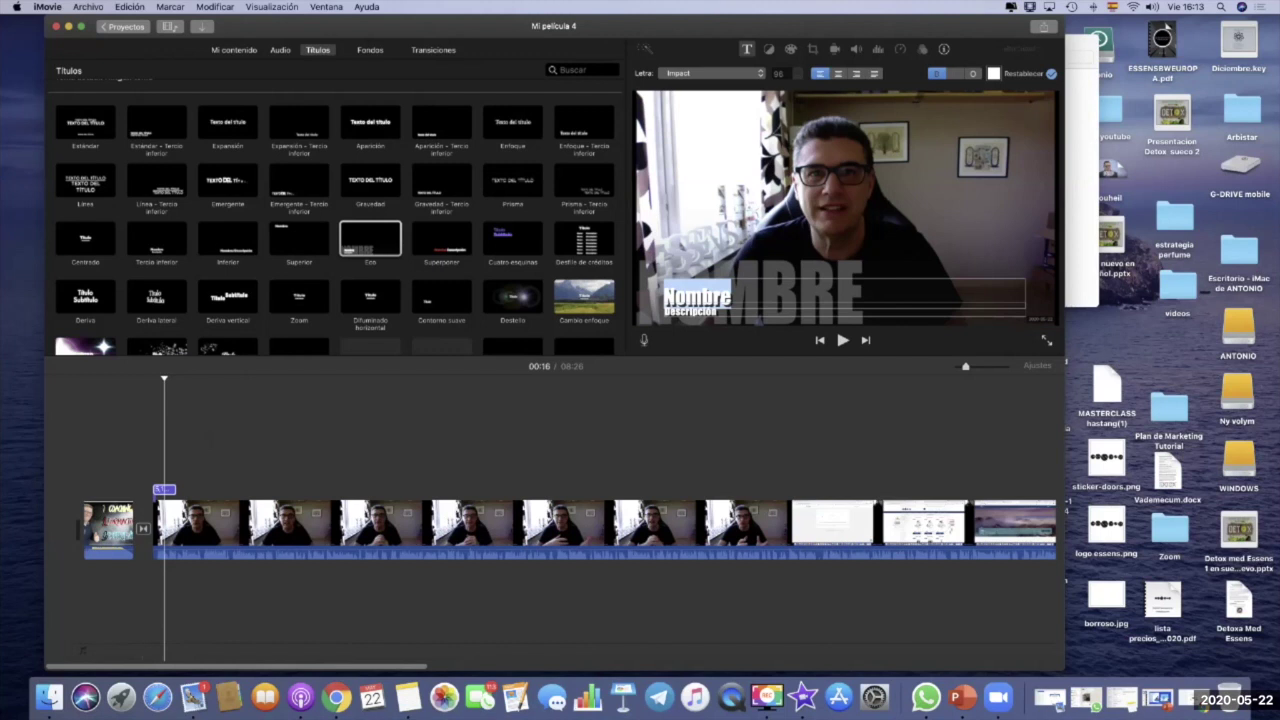
# Step: Replace the Nombre placeholder with the presenter's full name and Descripción with their ID line
pyautogui.click(713, 296)
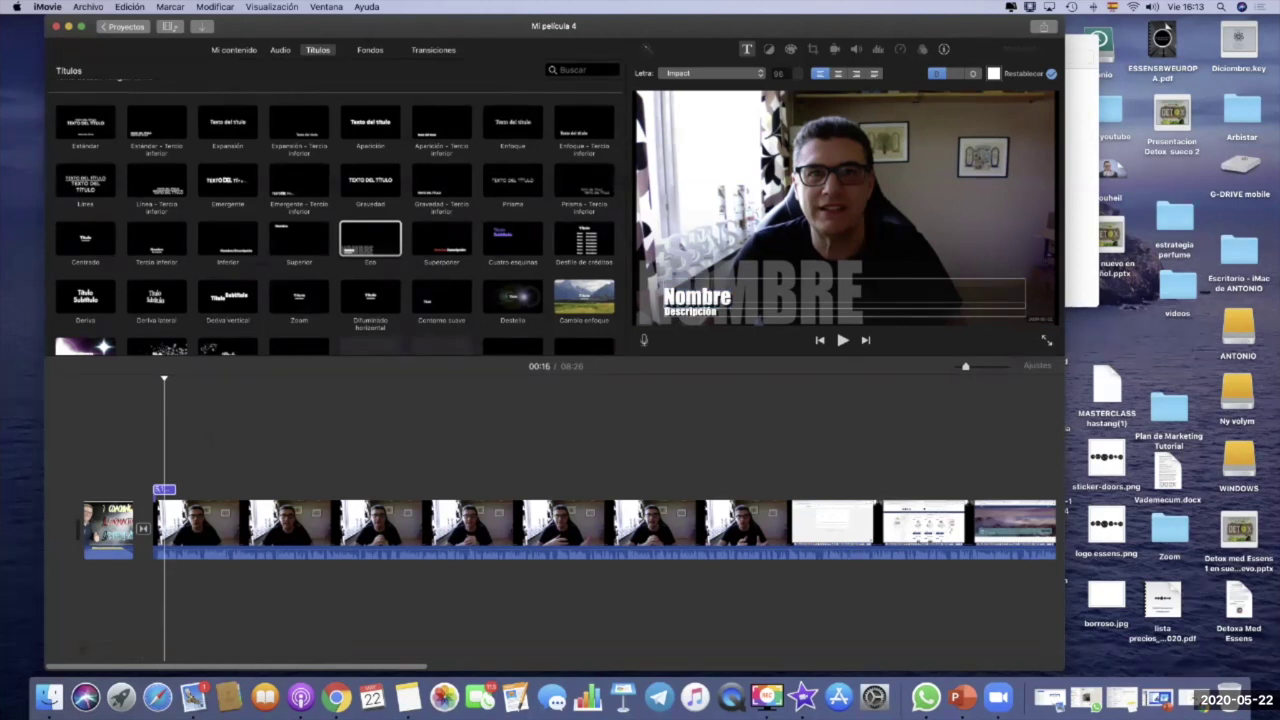
pyautogui.doubleClick(713, 296)
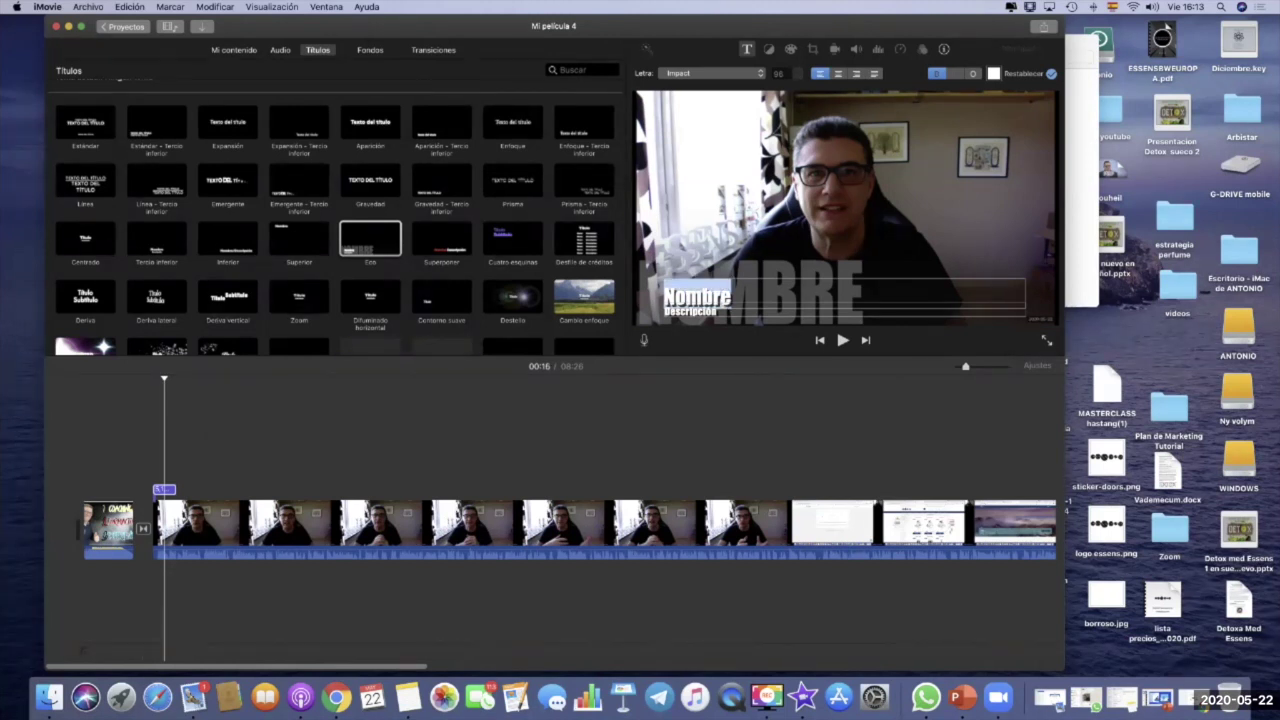
pyautogui.write('Antonio M')
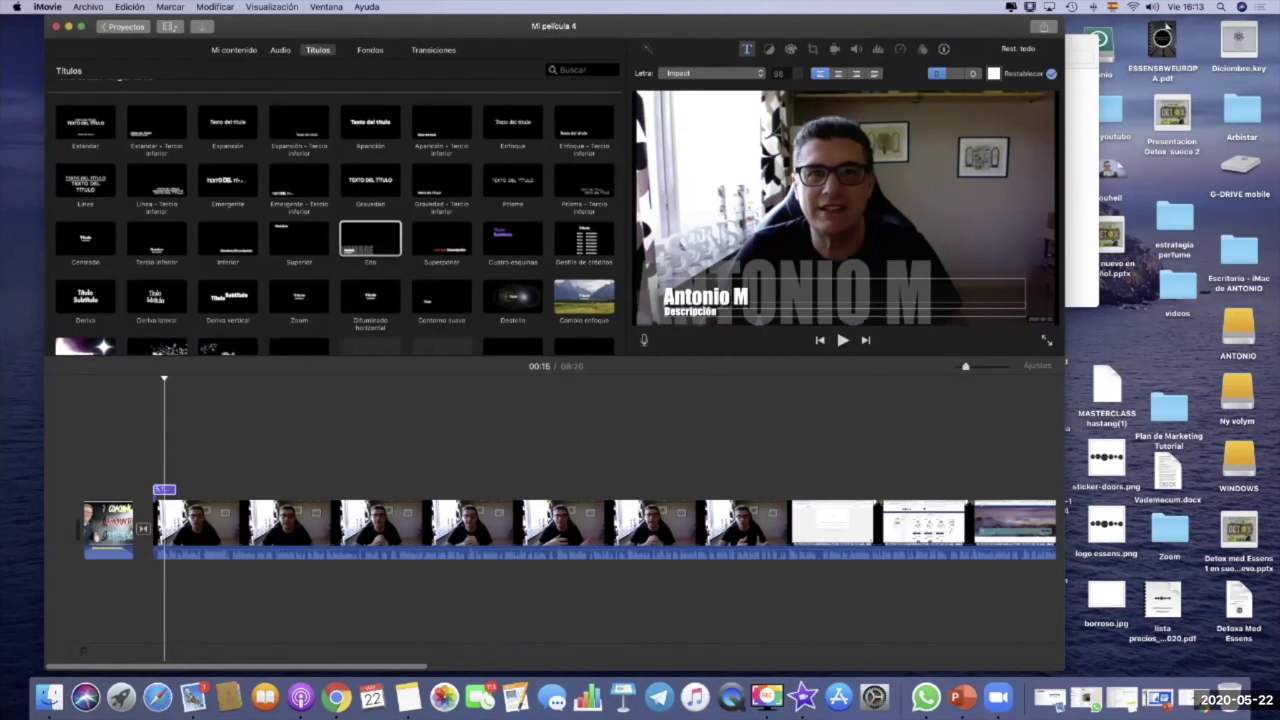
pyautogui.write('ONTO')
pyautogui.press('BackSpace')
pyautogui.press('BackSpace')
pyautogui.press('BackSpace')
pyautogui.press('BackSpace')
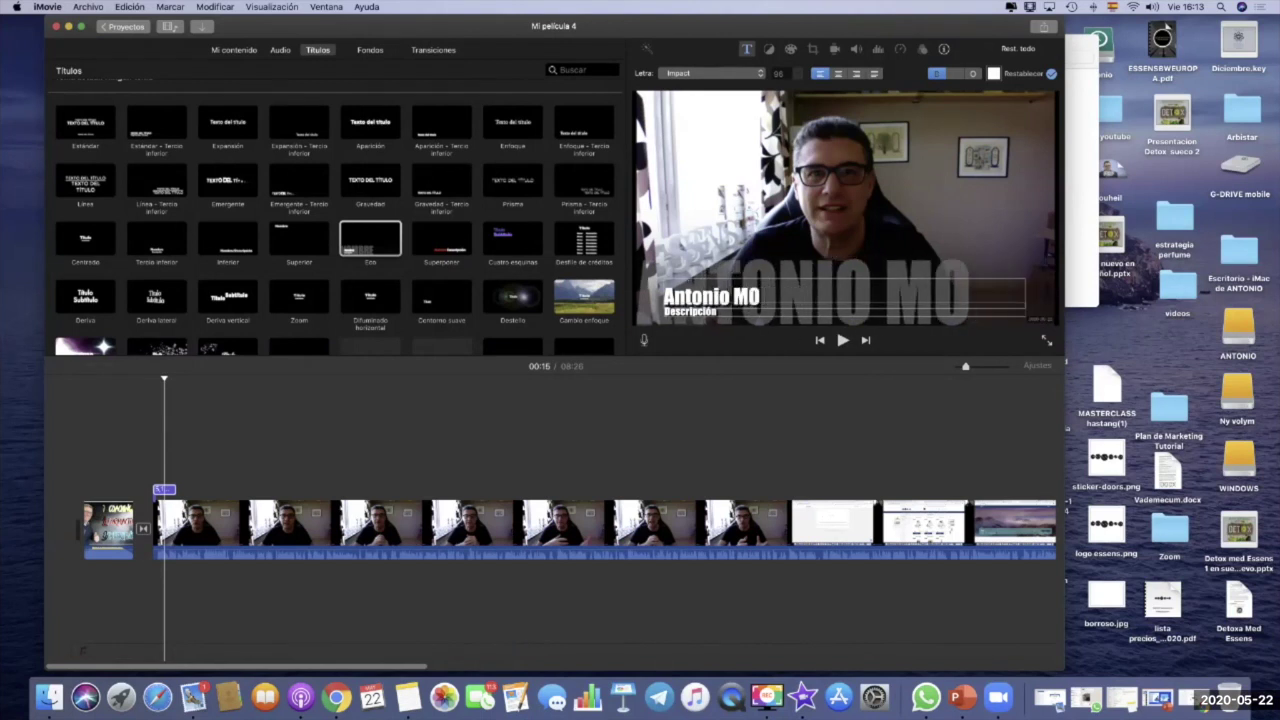
pyautogui.write('ontoro')
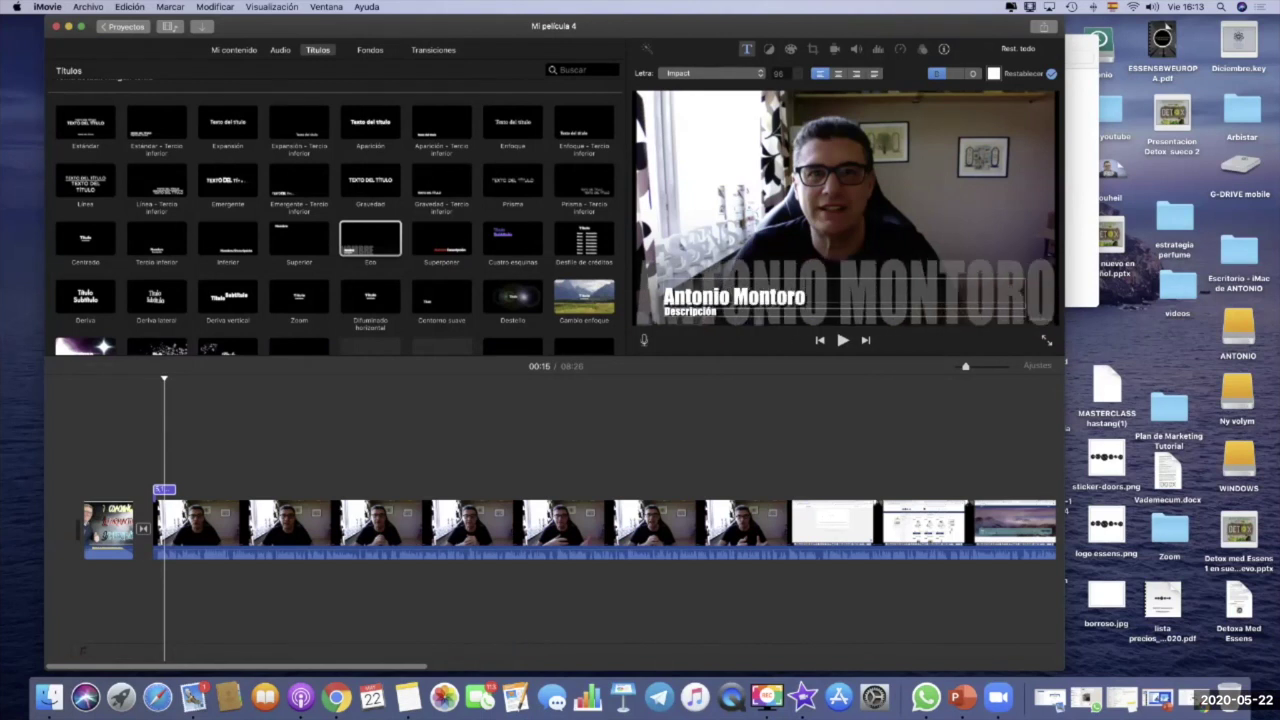
pyautogui.click(690, 311)
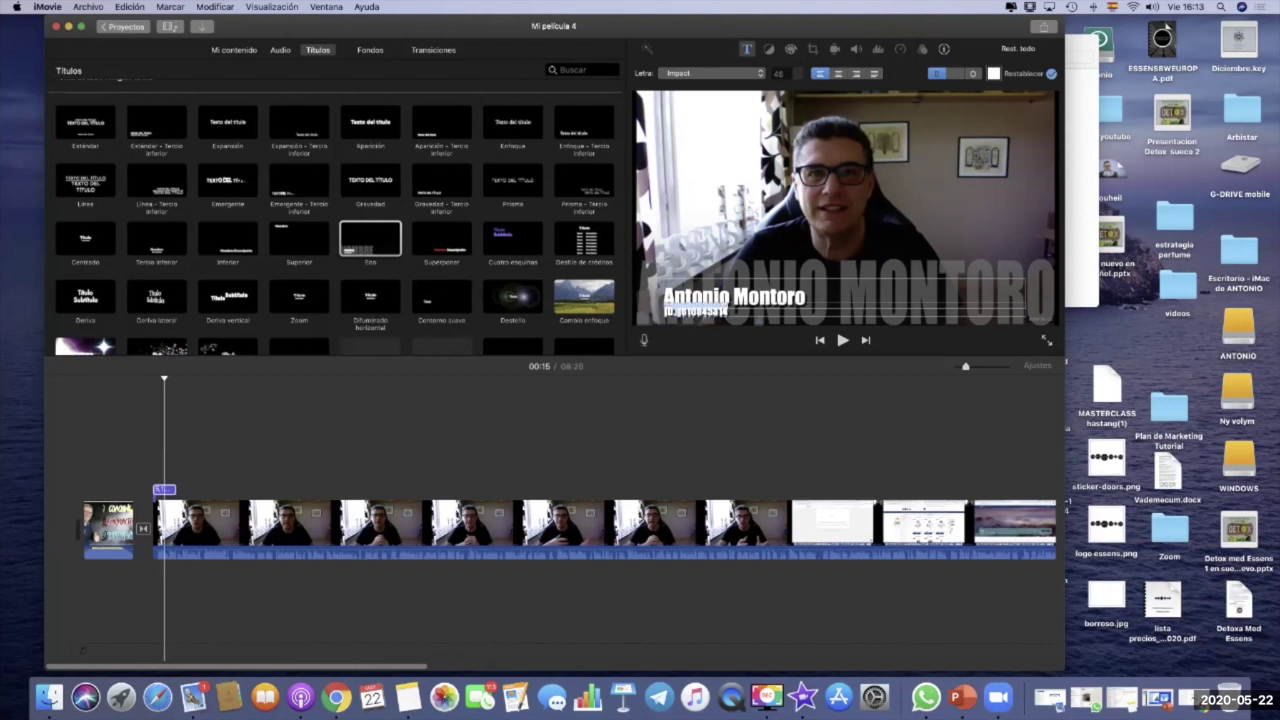
pyautogui.press('Escape')
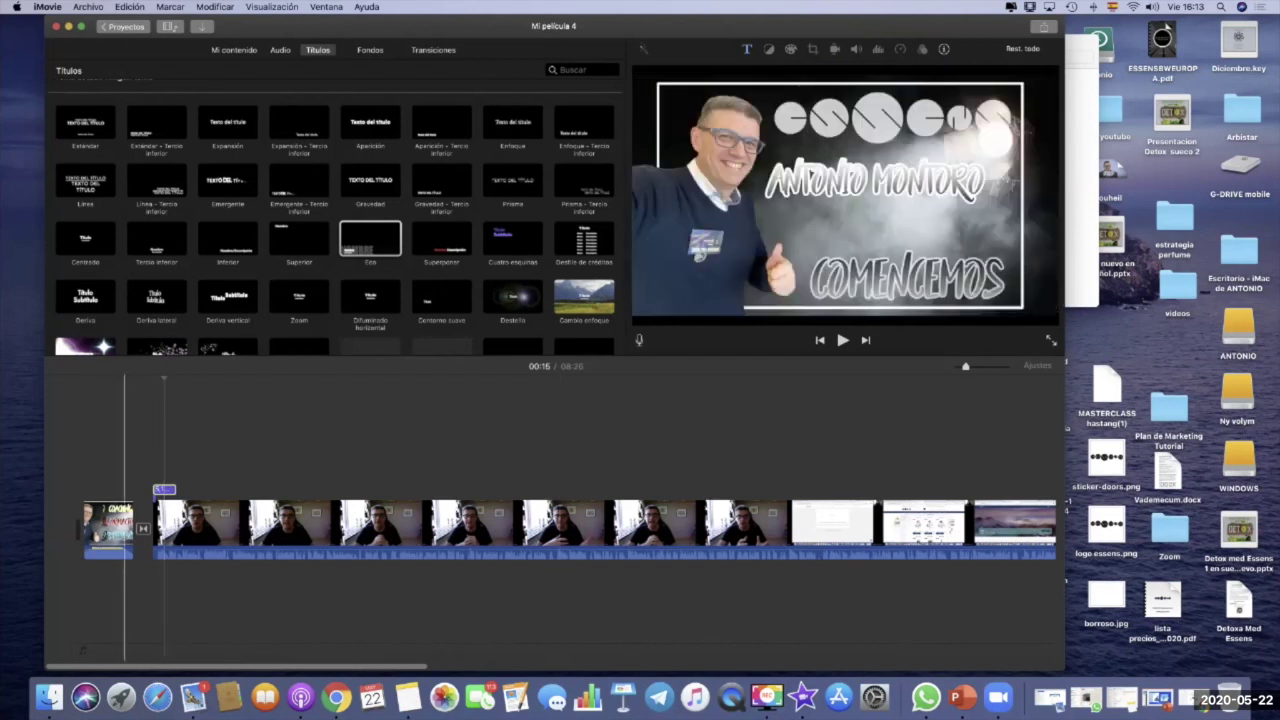
pyautogui.click(178, 430)
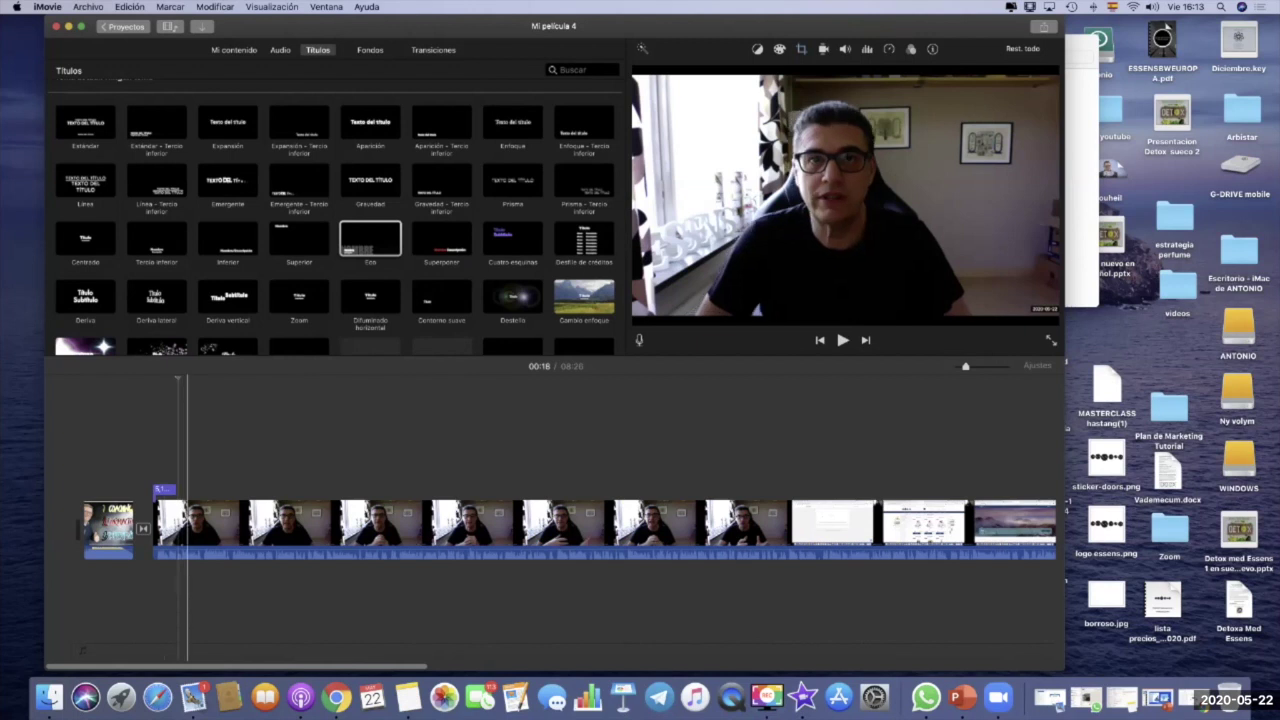
pyautogui.press('super+Tab')
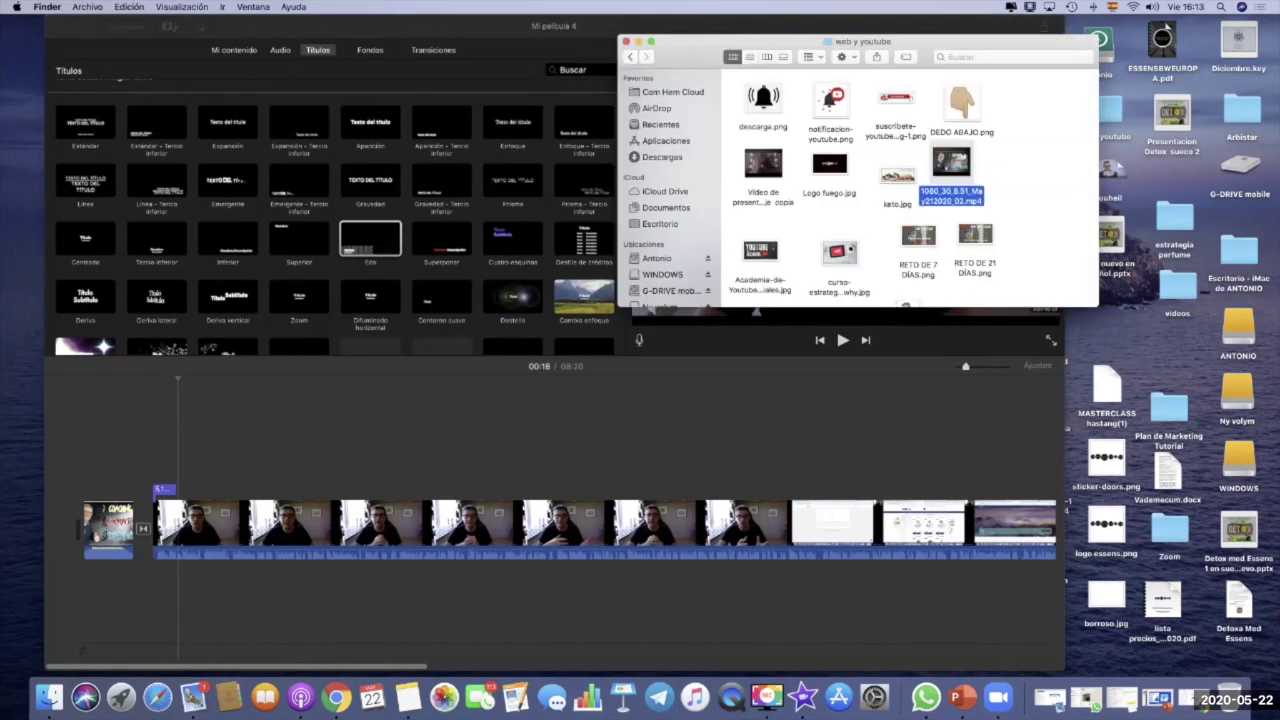
# Step: Overlay the suscribete-youtube PNG above the talking-head clips on the timeline
pyautogui.moveTo(700, 41); pyautogui.dragTo(796, 51)
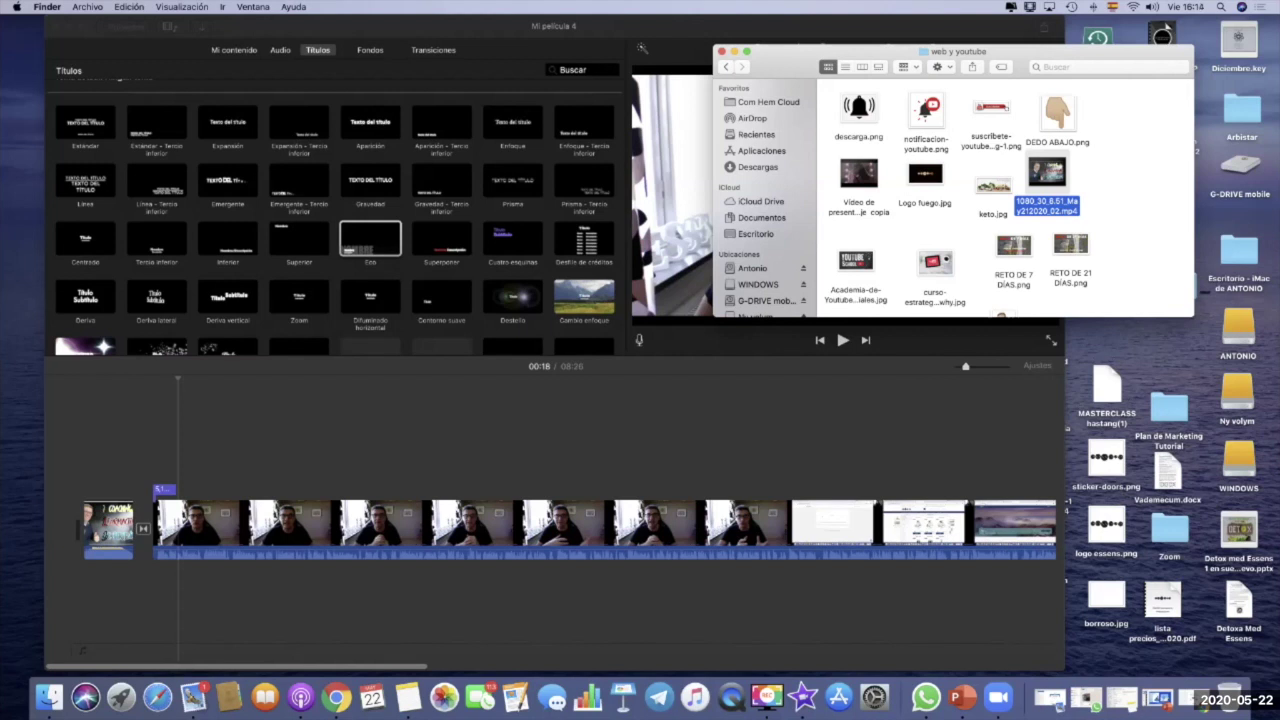
pyautogui.moveTo(991, 108); pyautogui.dragTo(217, 470)
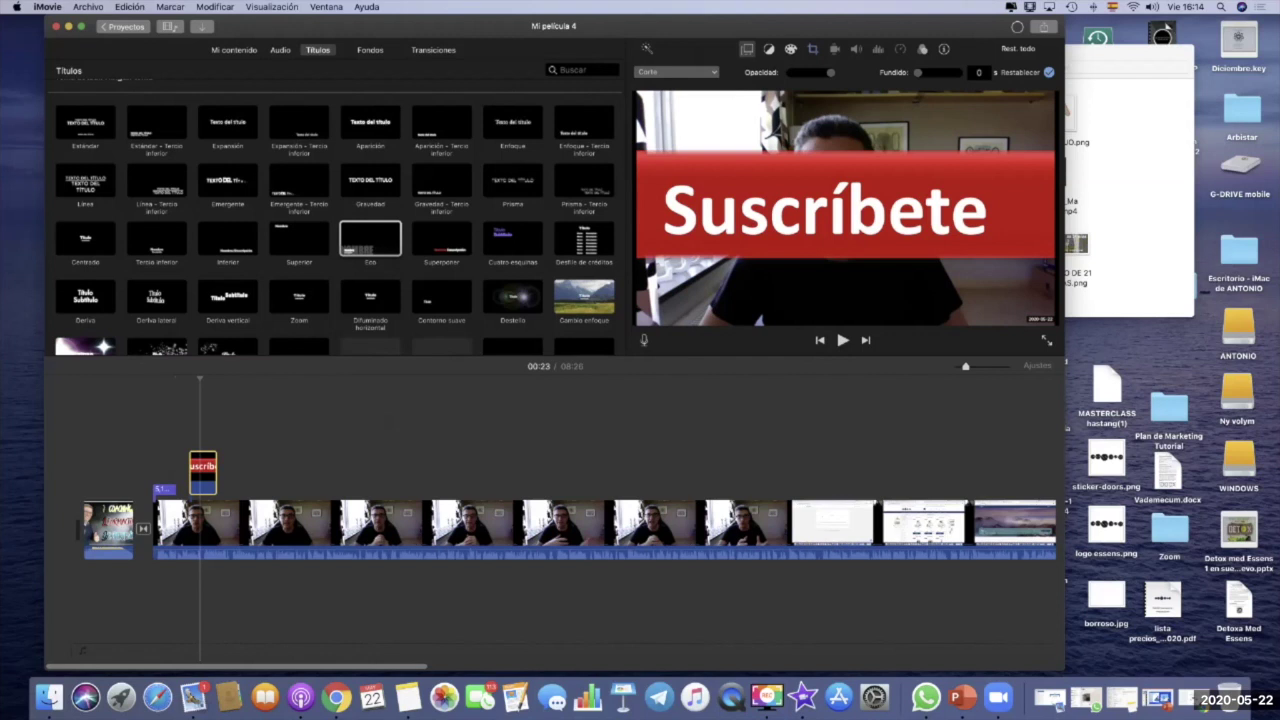
pyautogui.click(812, 49)
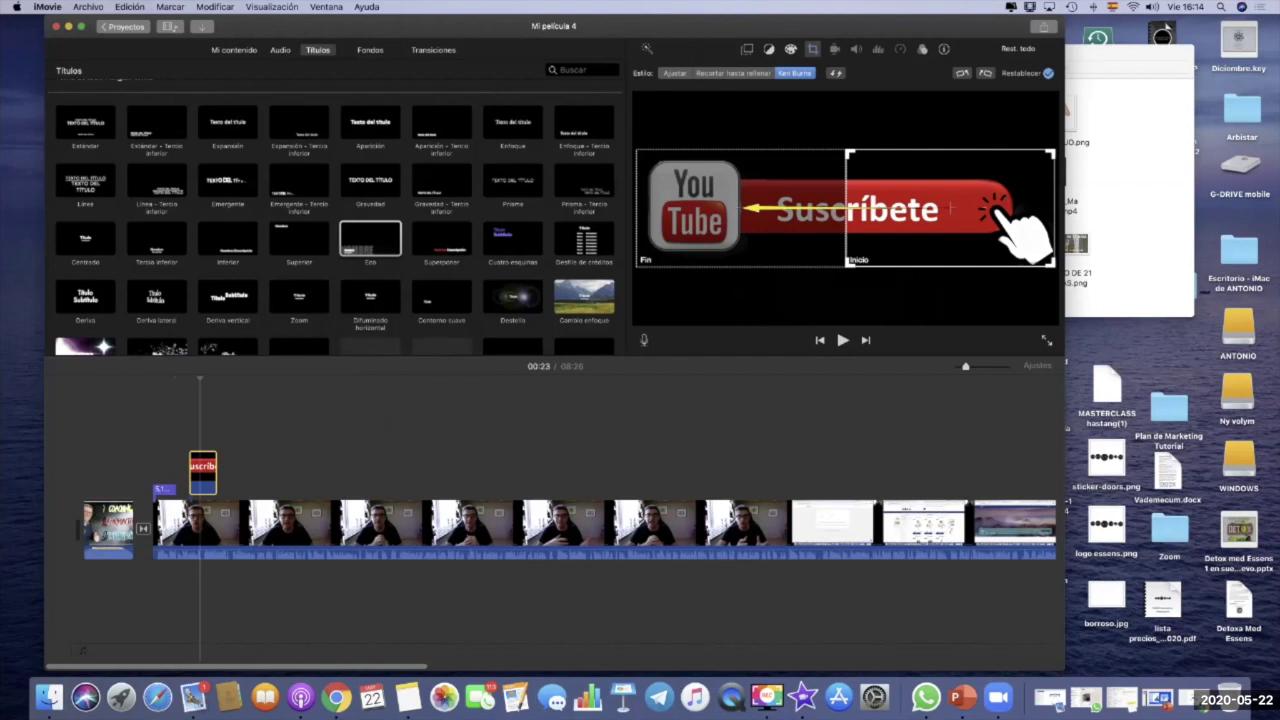
# Step: Fit the Suscríbete image without Ken Burns and make it an Efecto PIP inset at lower left
pyautogui.click(675, 73)
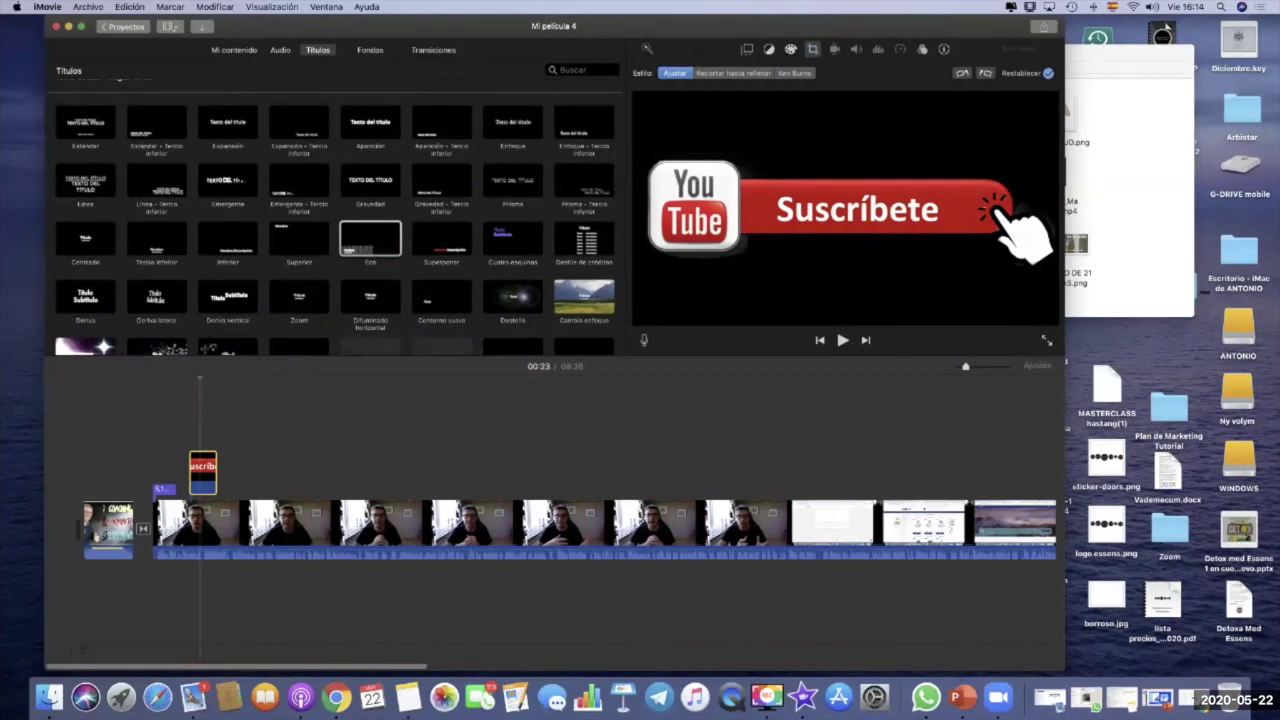
pyautogui.click(747, 49)
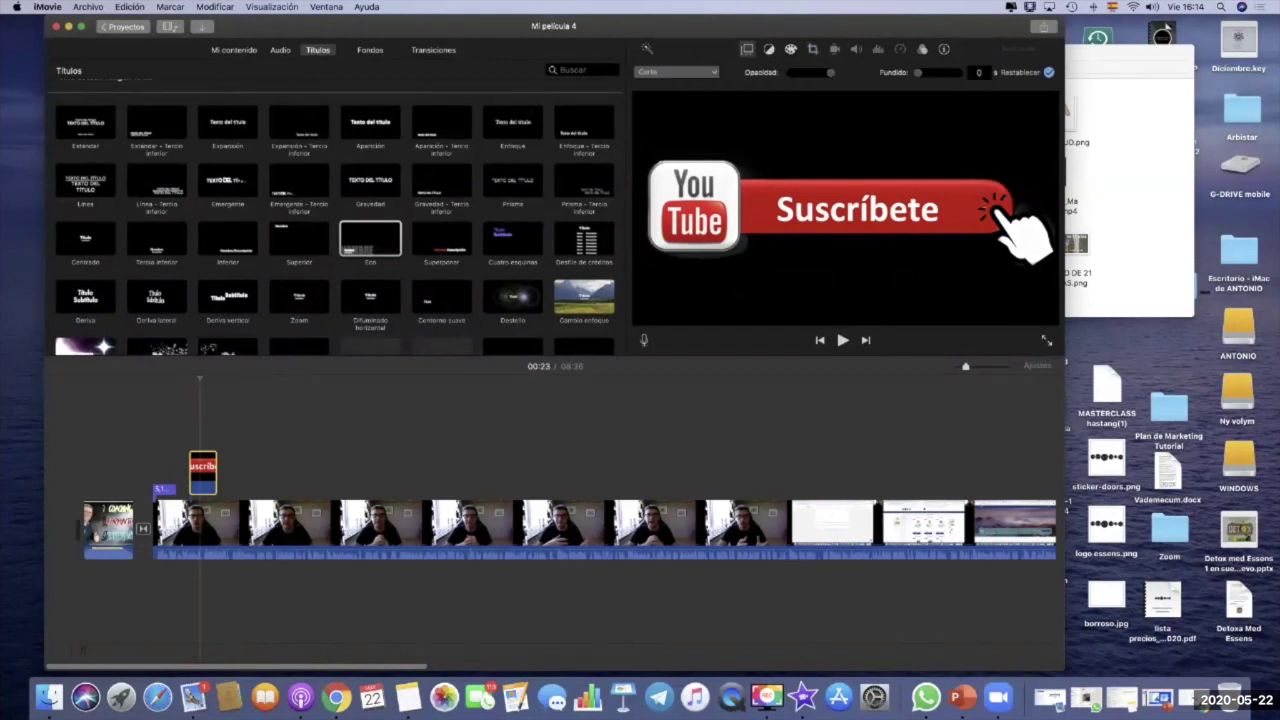
pyautogui.click(676, 72)
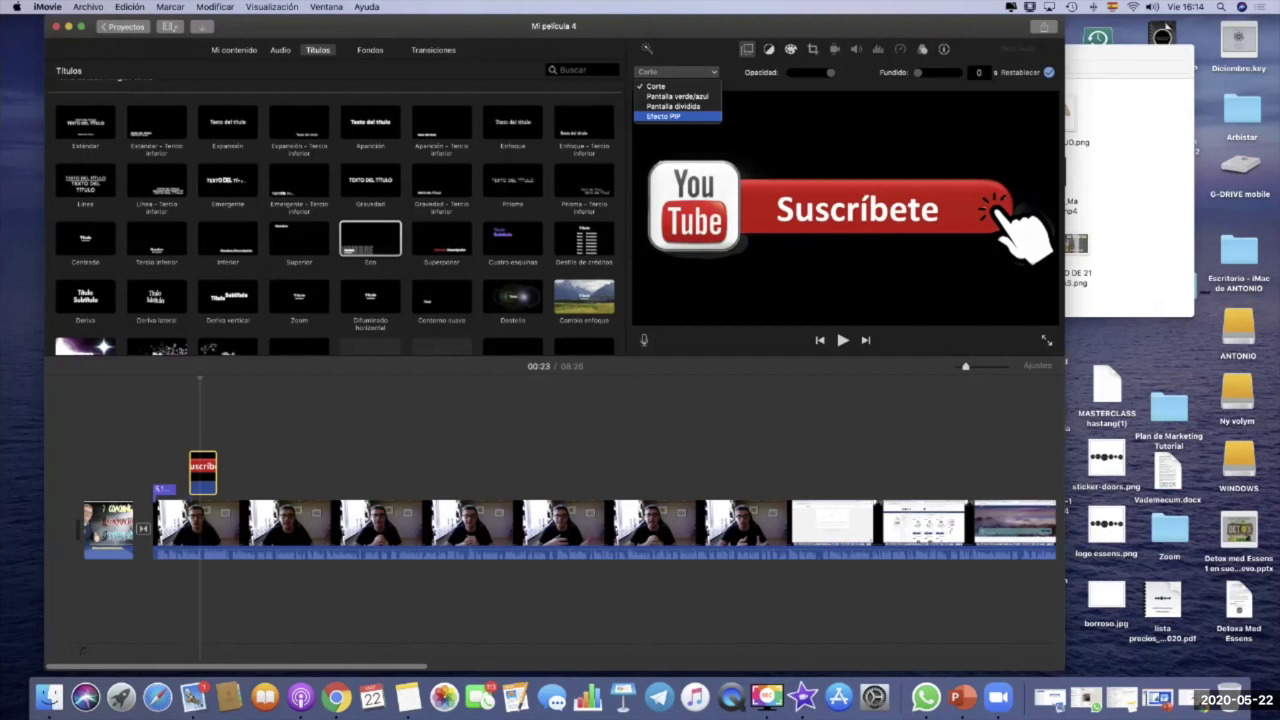
pyautogui.click(665, 116)
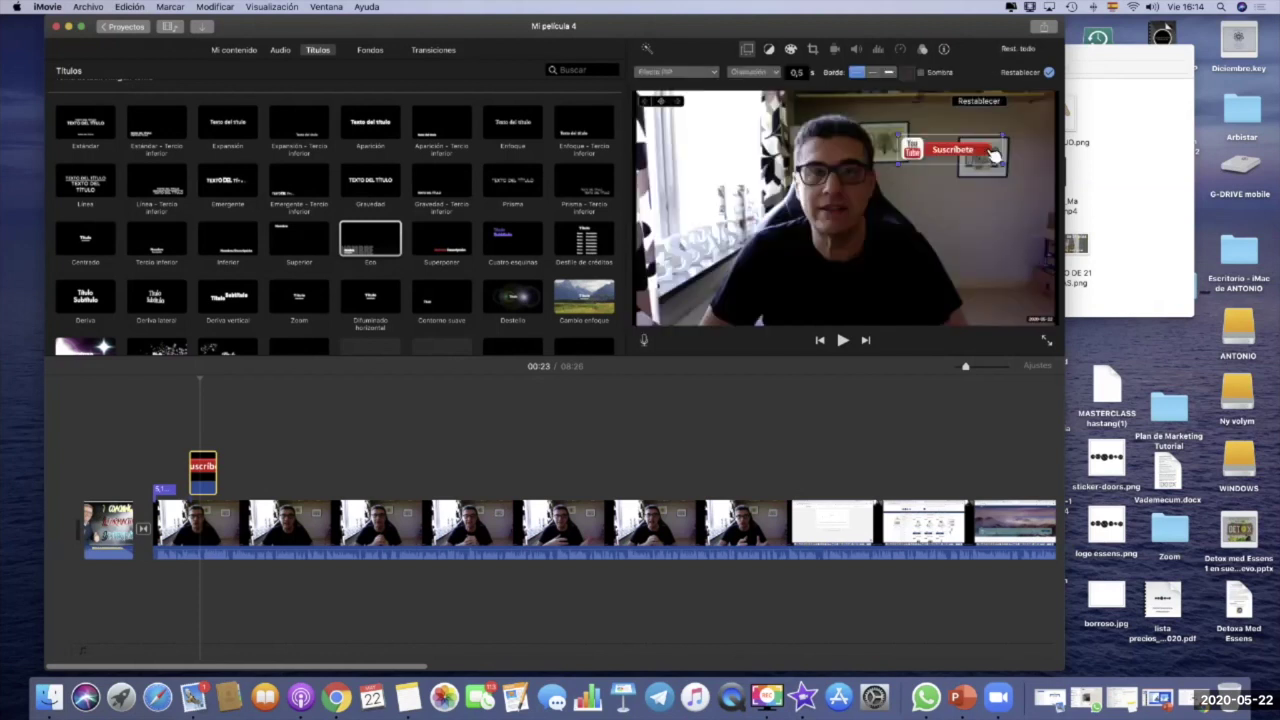
pyautogui.moveTo(995, 153); pyautogui.dragTo(757, 312)
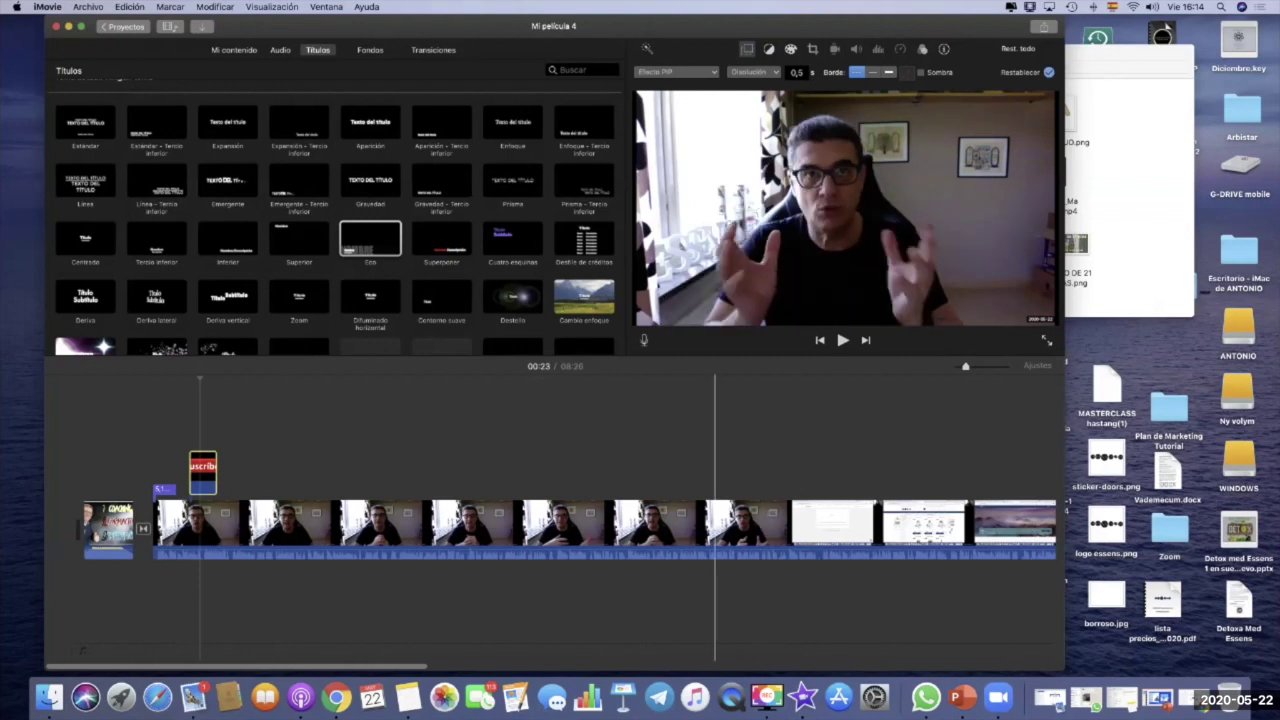
pyautogui.press('super+shift+r')
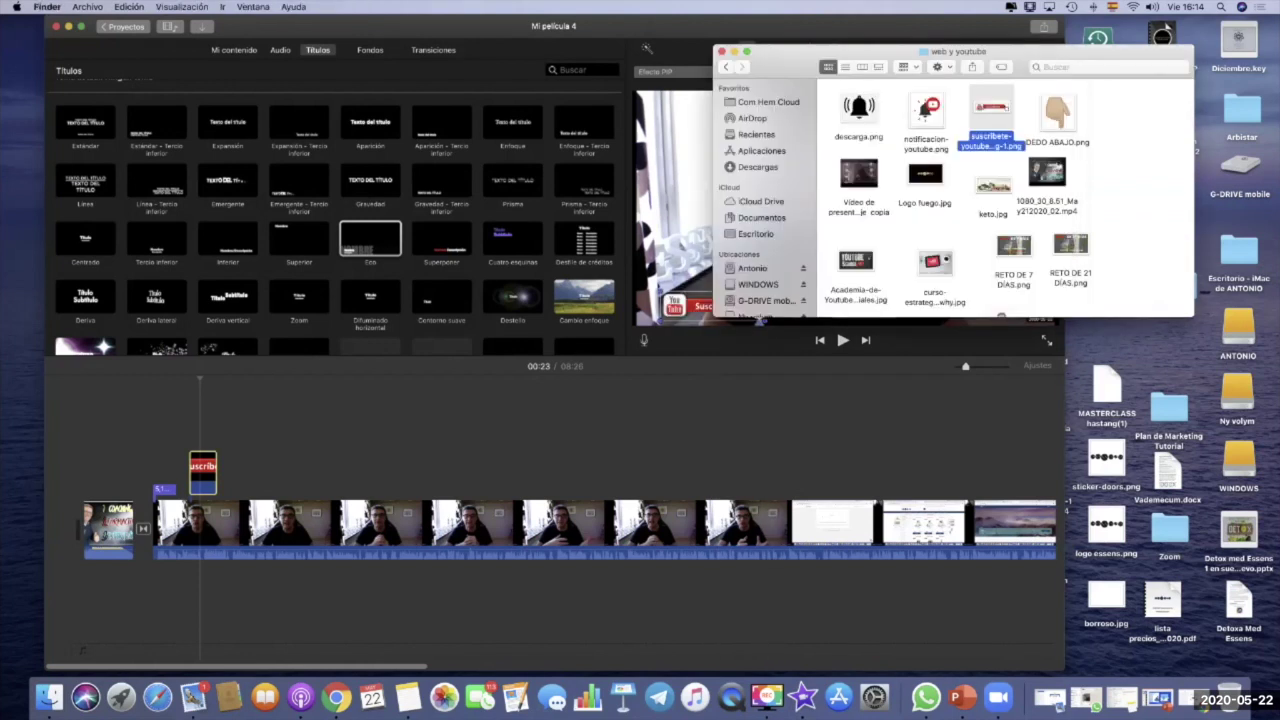
# Step: Add notificacion-youtube.png to the timeline as an overlay after the Suscríbete clip
pyautogui.moveTo(926, 110); pyautogui.dragTo(243, 470)
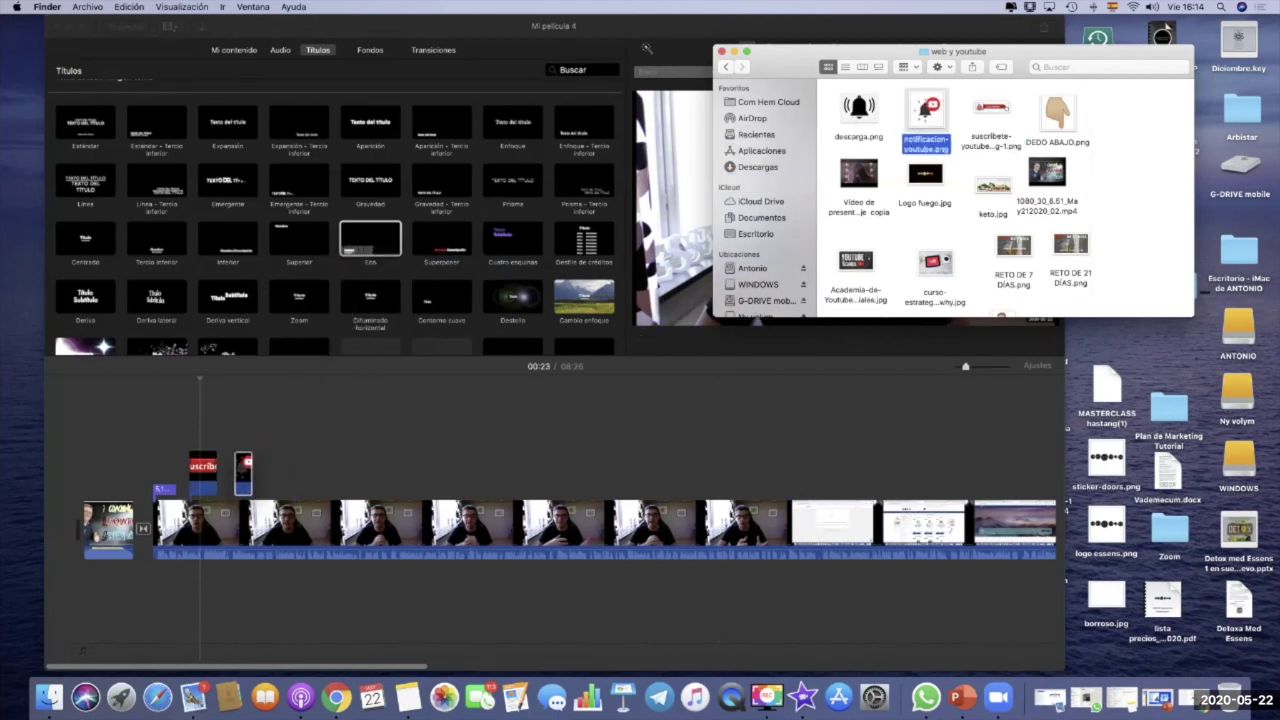
pyautogui.click(243, 470)
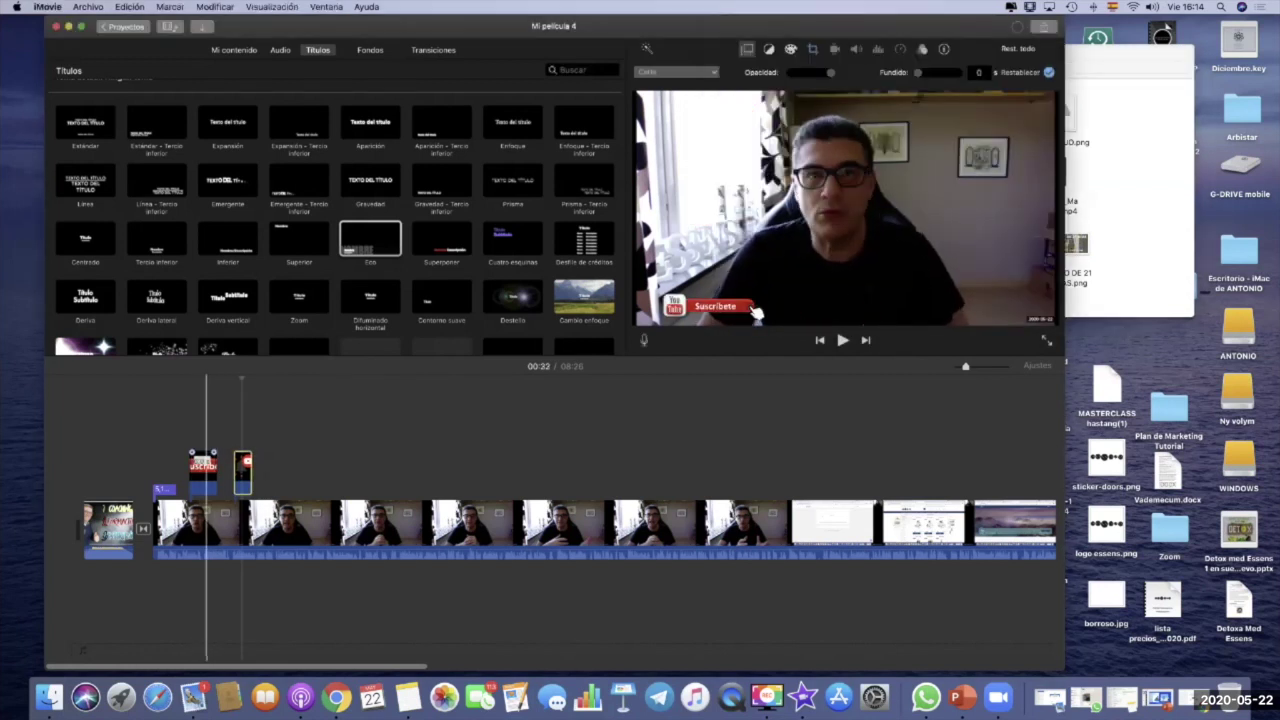
# Step: Nudge the notificacion-youtube overlay clip slightly earlier, right beside the Suscríbete inset
pyautogui.click(201, 465)
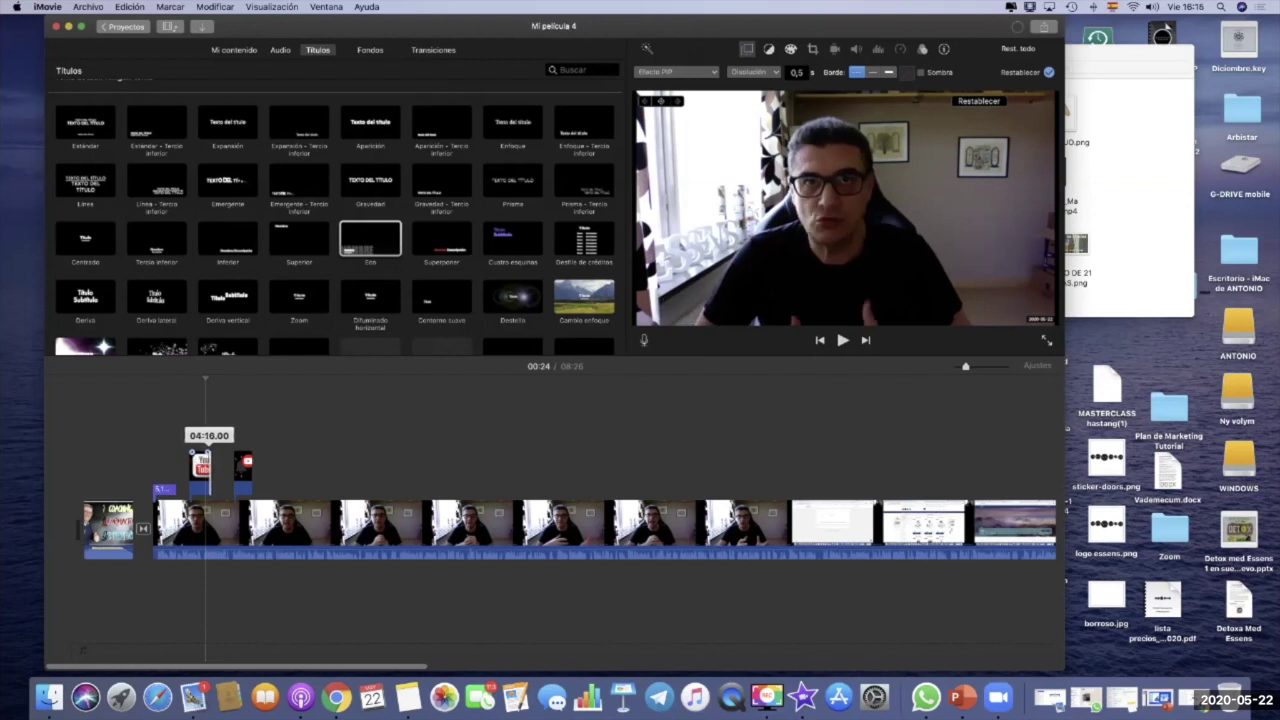
pyautogui.click(237, 468)
pyautogui.moveTo(241, 468); pyautogui.dragTo(233, 462)
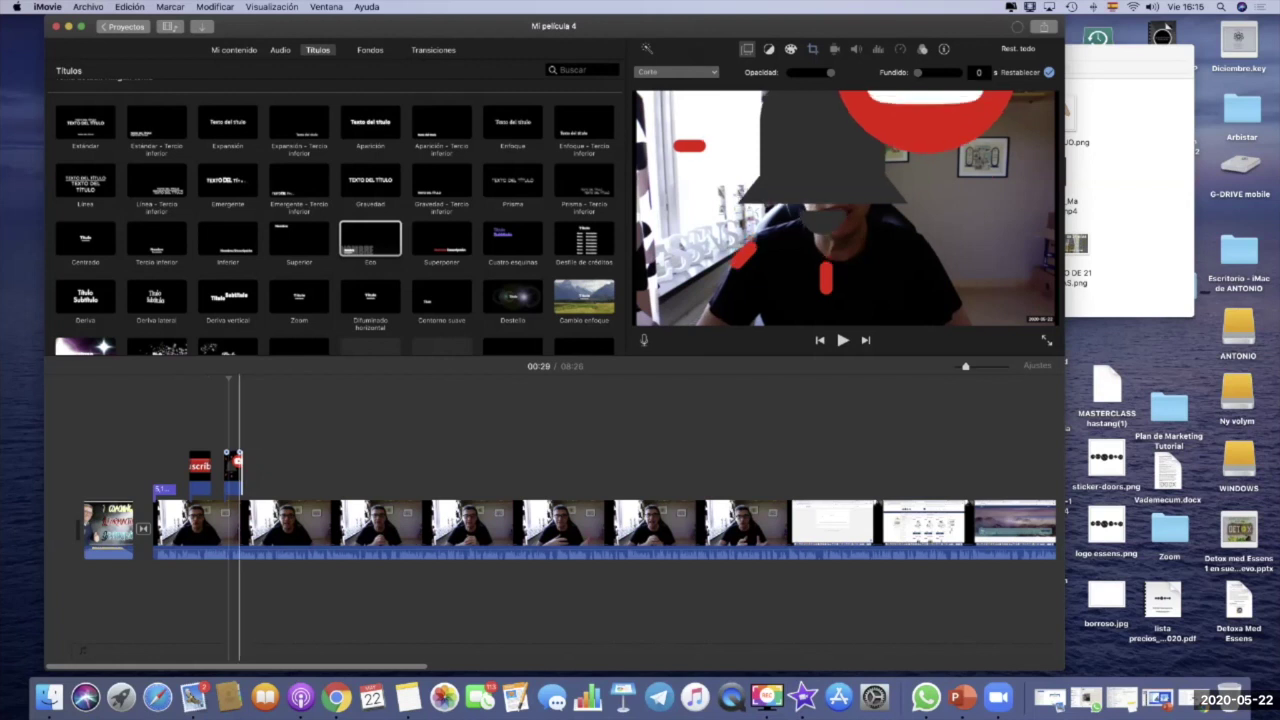
pyautogui.click(296, 420)
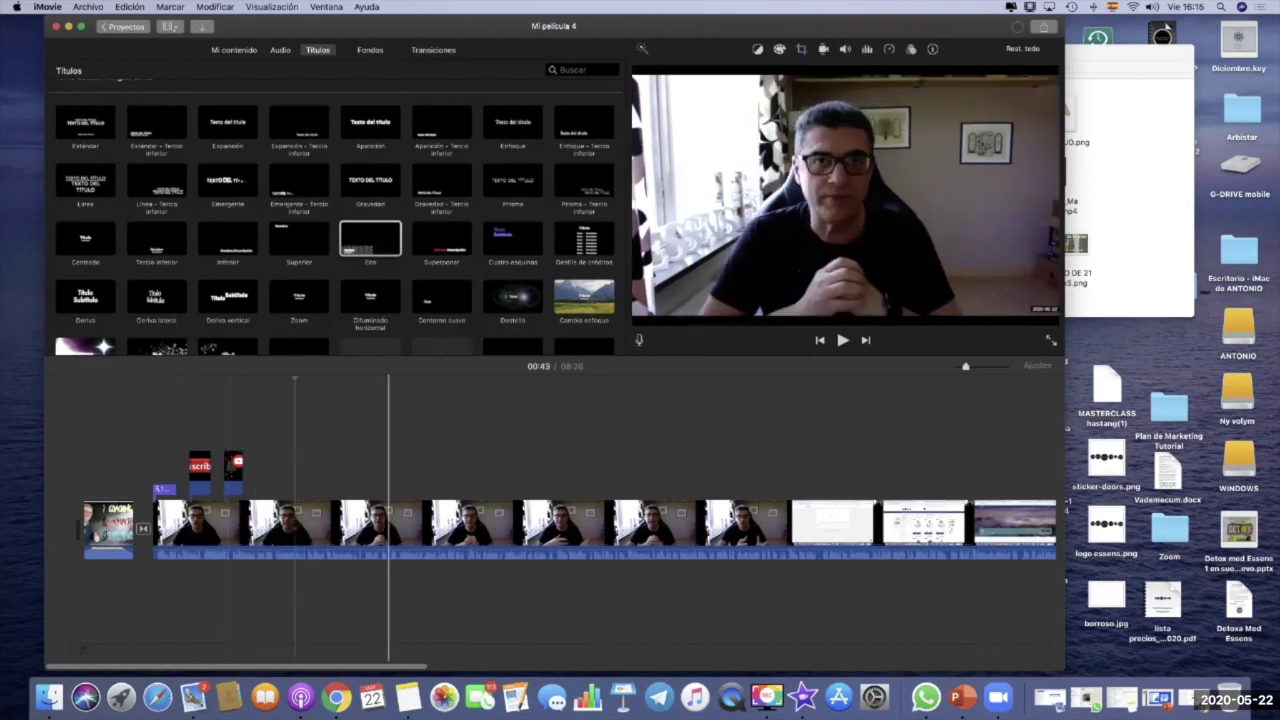
pyautogui.scroll(-4, 370, 255)
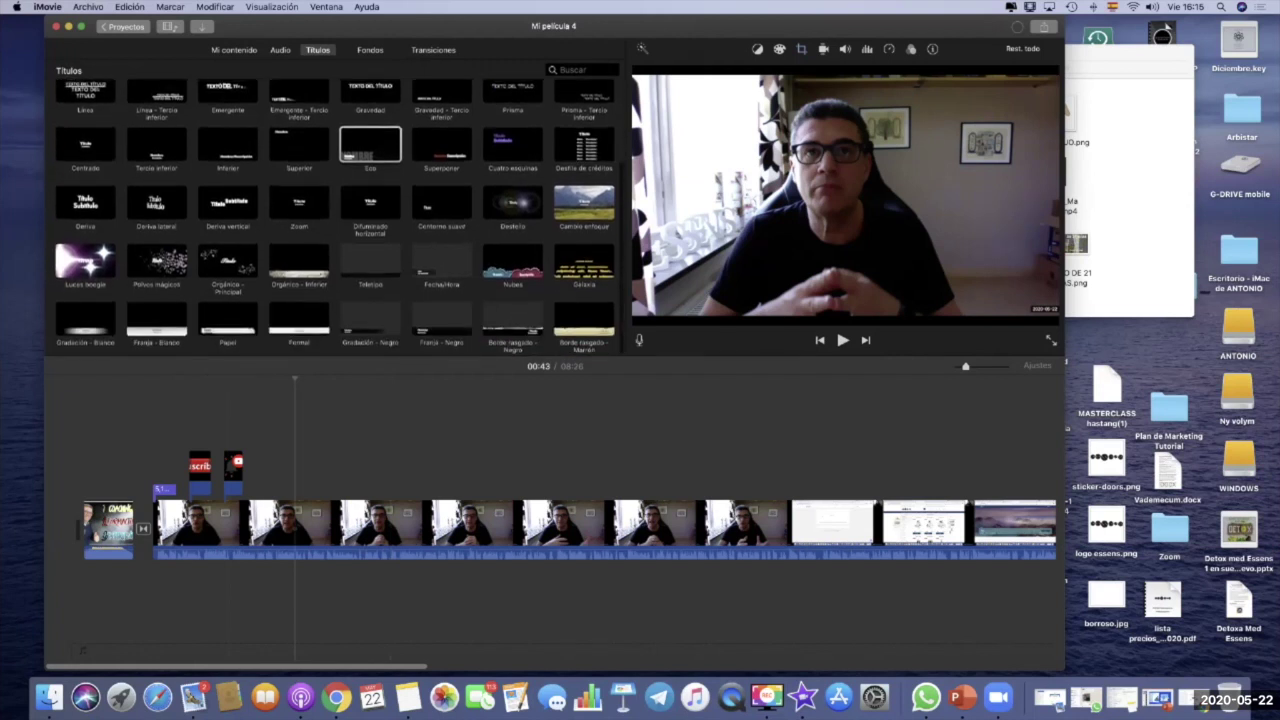
# Step: Add a Teletipo title reading 'Información' over the opening, spanning both overlay clips
pyautogui.moveTo(228, 318); pyautogui.dragTo(248, 360)
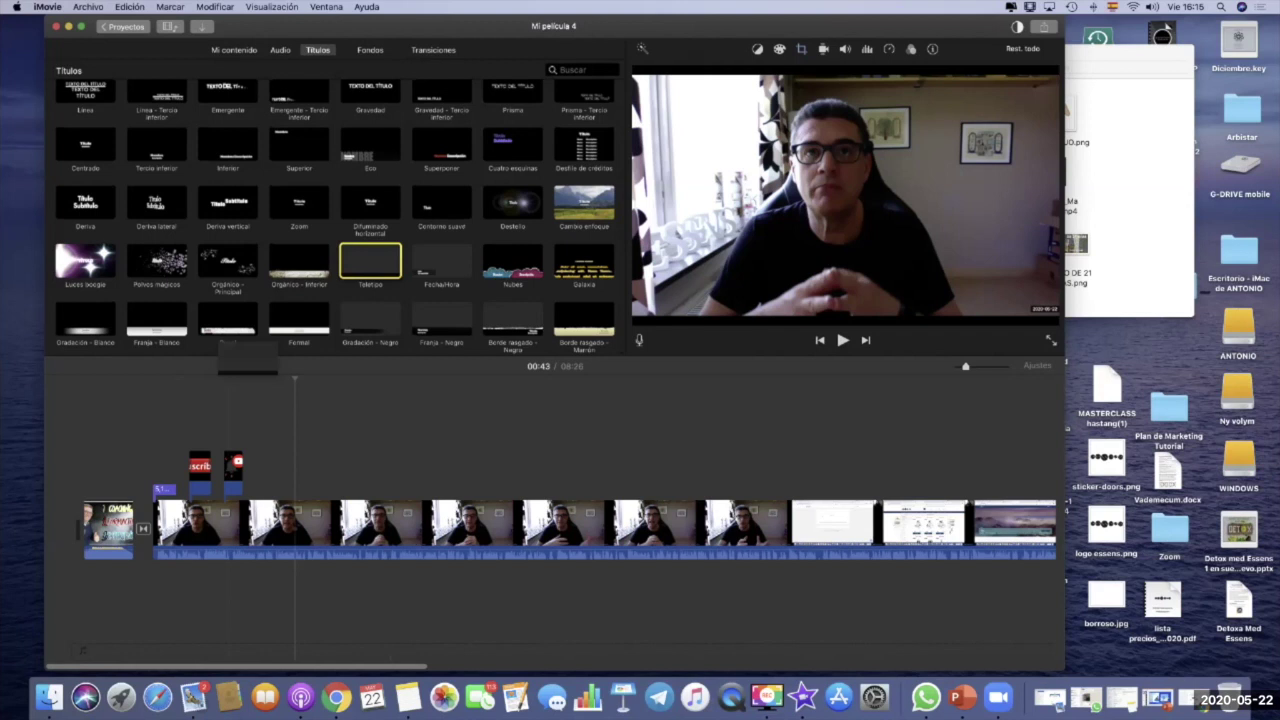
pyautogui.moveTo(248, 360); pyautogui.dragTo(220, 440)
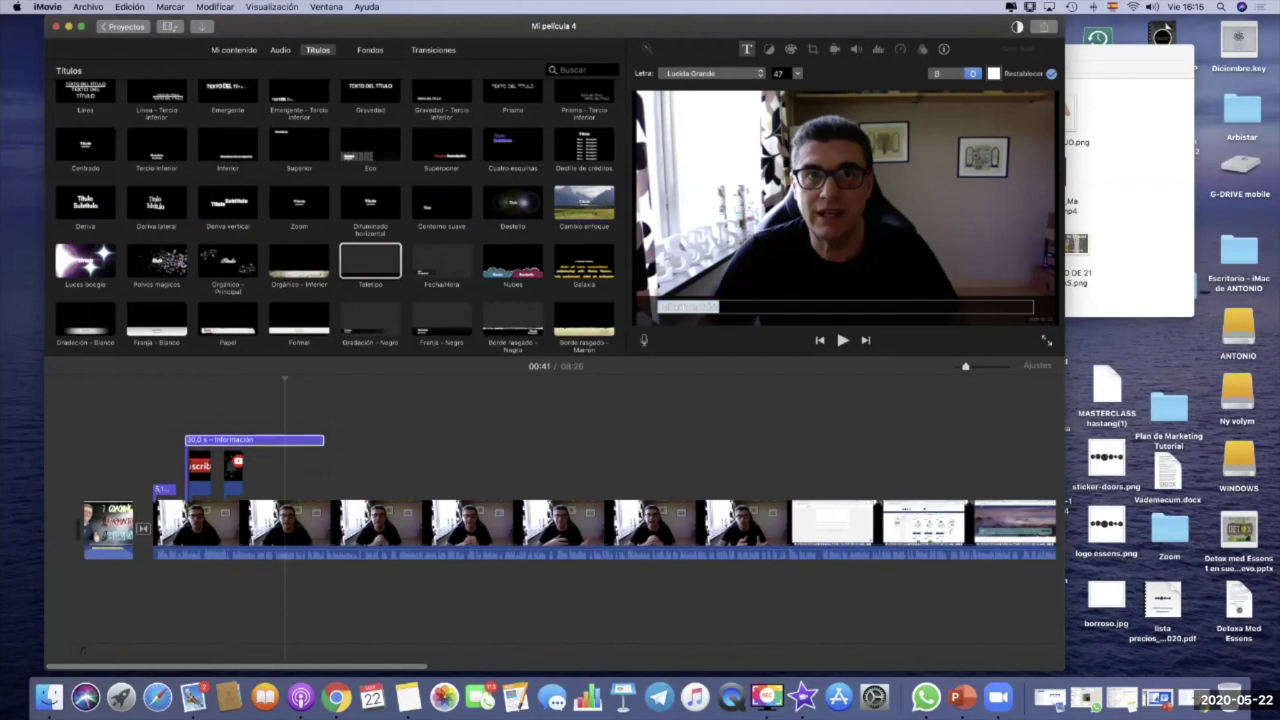
pyautogui.click(223, 420)
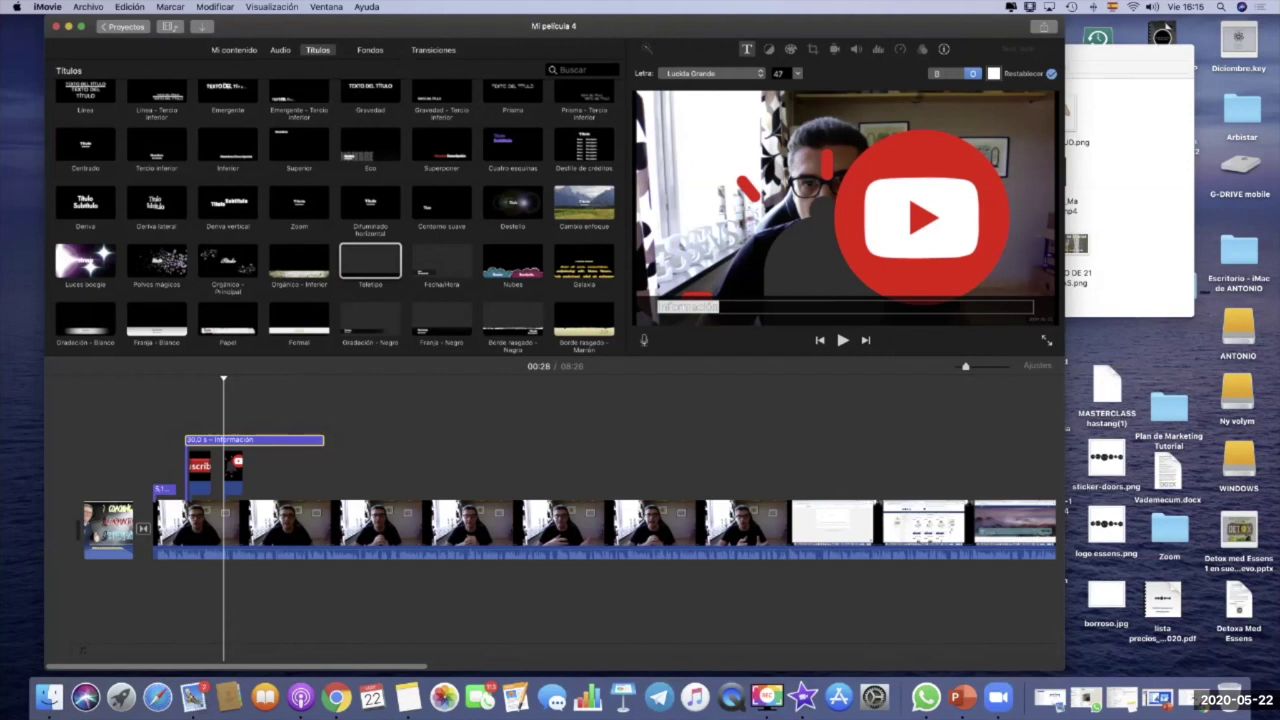
pyautogui.click(233, 470)
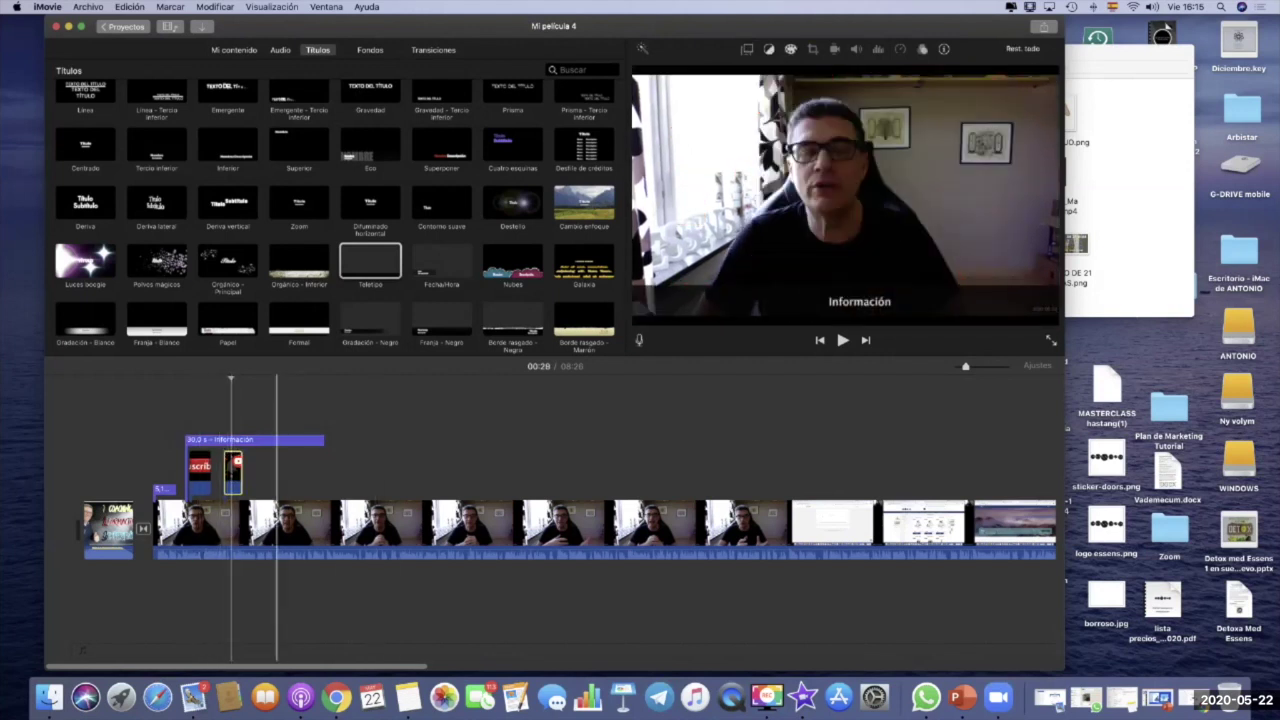
# Step: Fit the YouTube bell logo without Ken Burns and make it an Efecto PIP inset at lower left
pyautogui.click(812, 48)
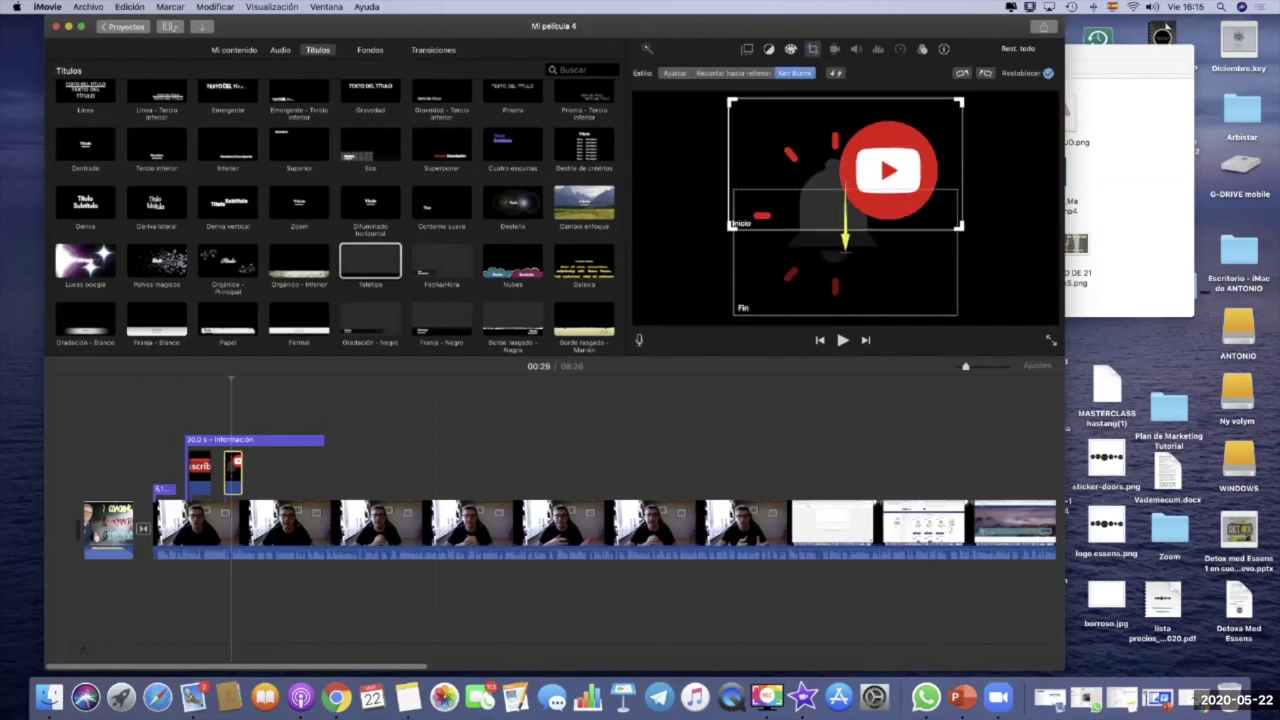
pyautogui.click(675, 73)
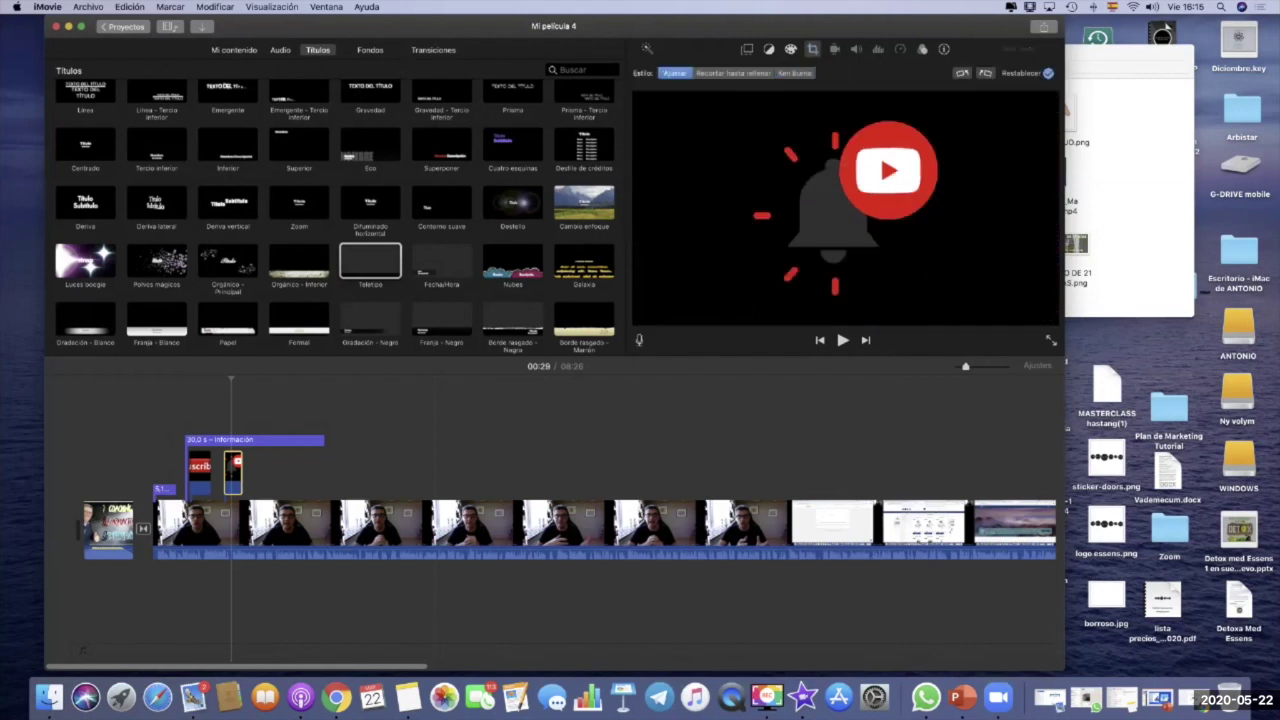
pyautogui.click(747, 48)
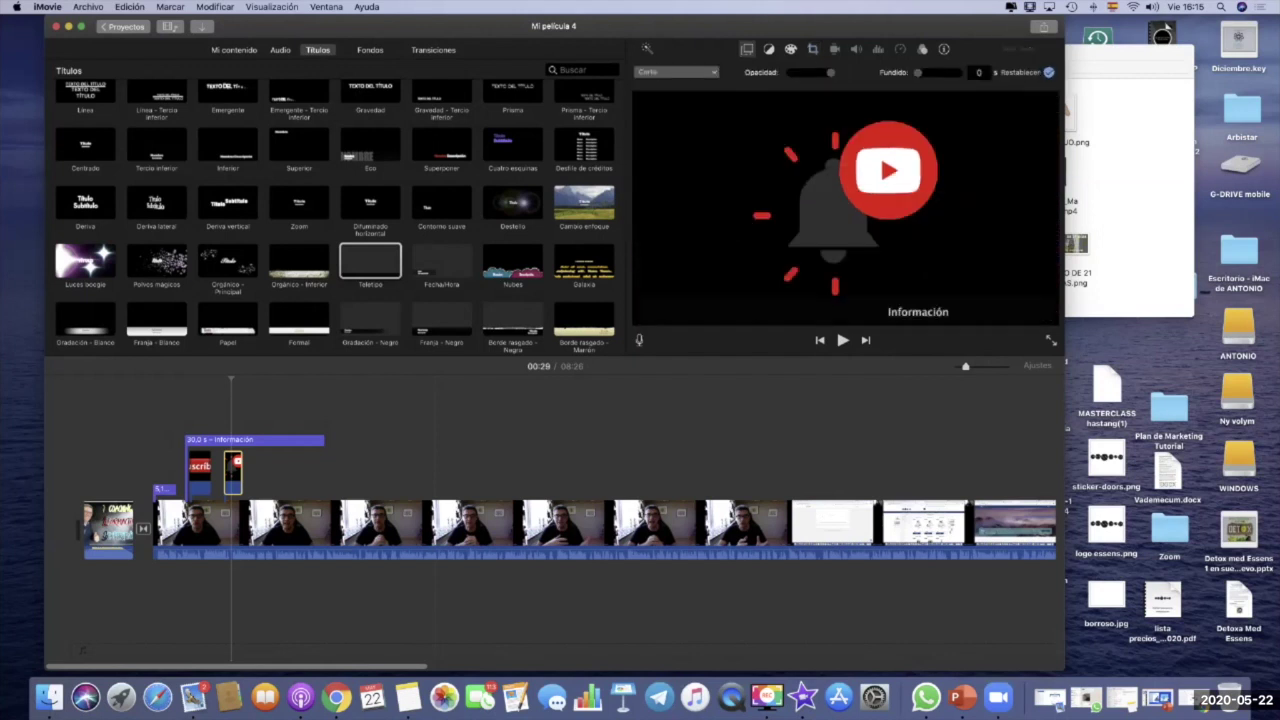
pyautogui.click(676, 72)
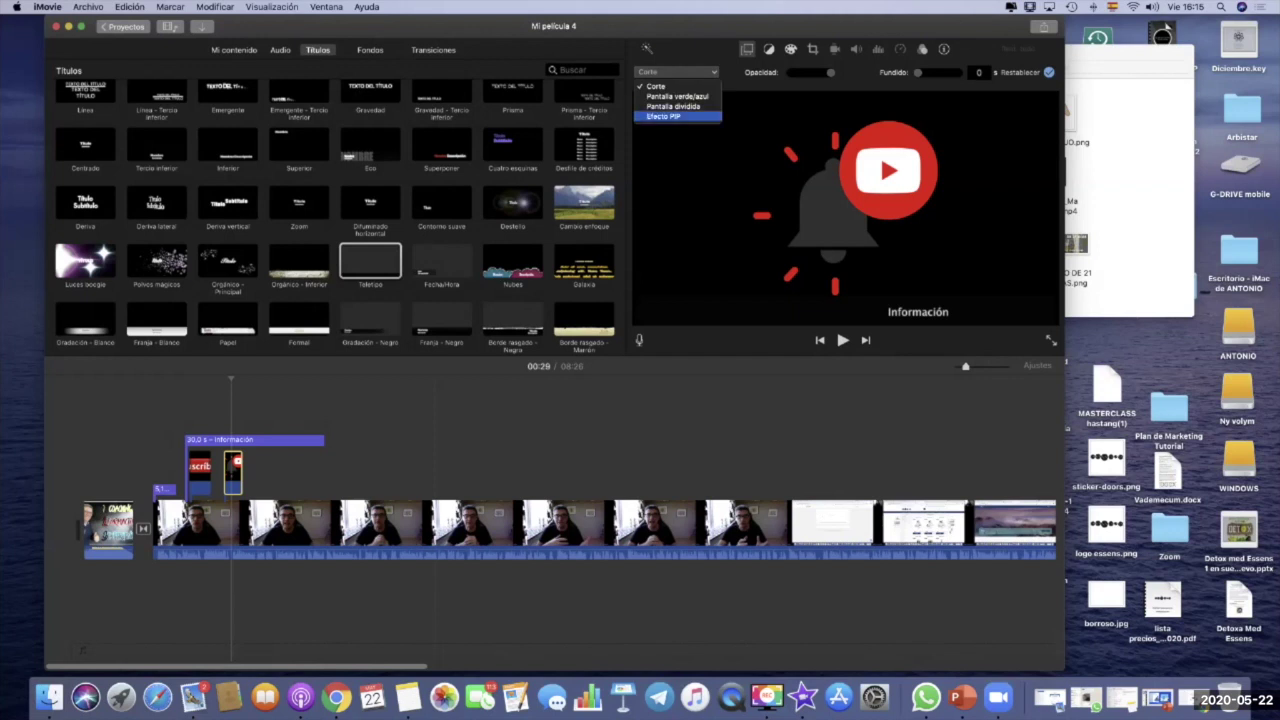
pyautogui.click(677, 116)
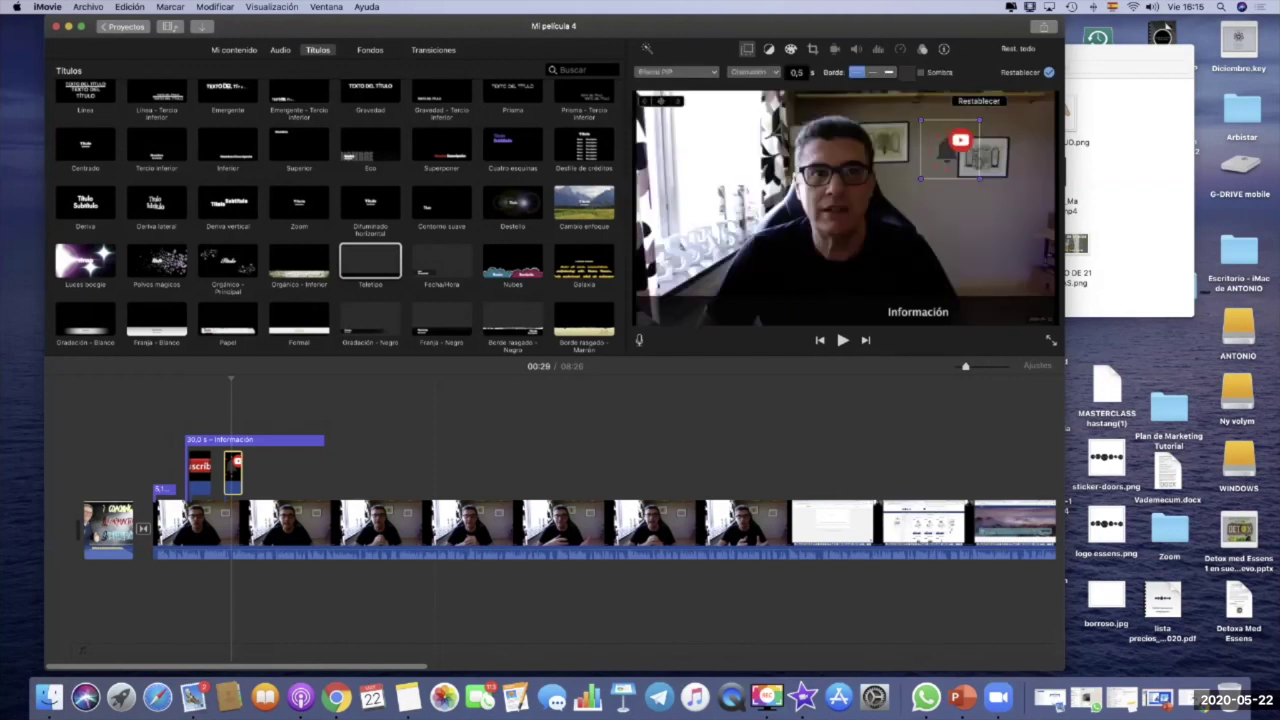
pyautogui.moveTo(960, 140); pyautogui.dragTo(735, 268)
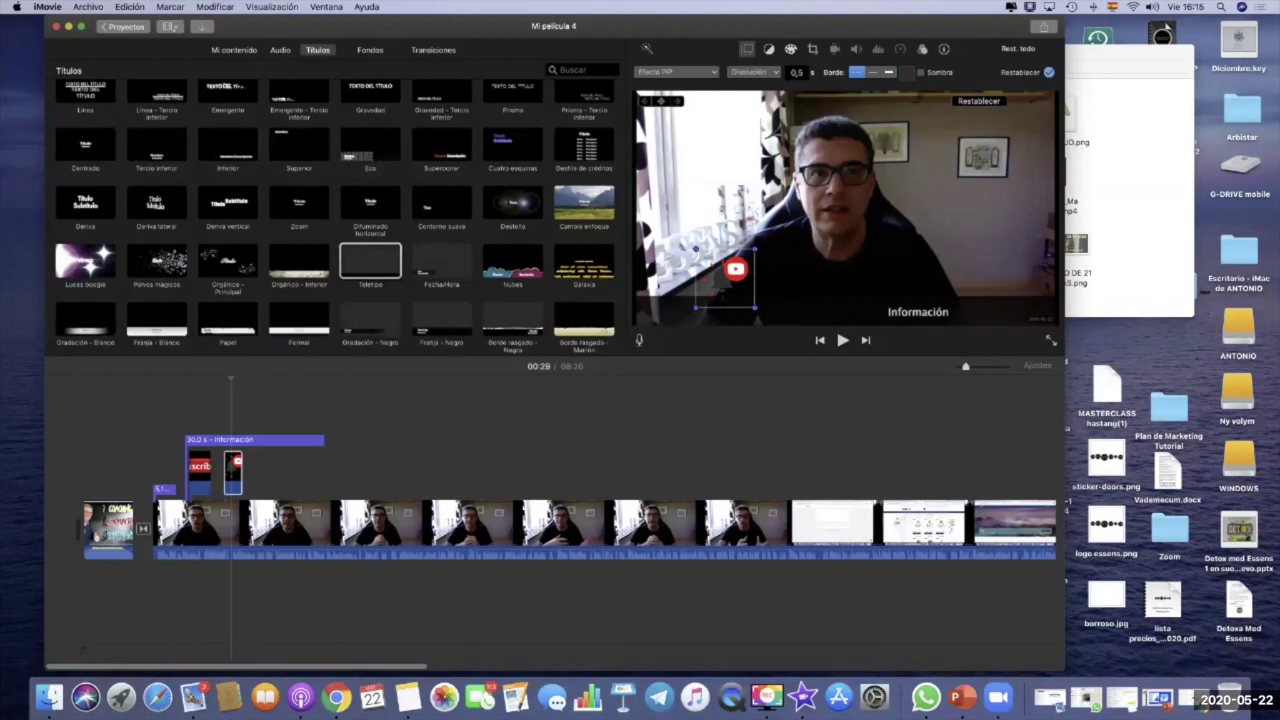
# Step: Raise the Suscríbete picture-in-picture inset slightly in the viewer
pyautogui.click(195, 470)
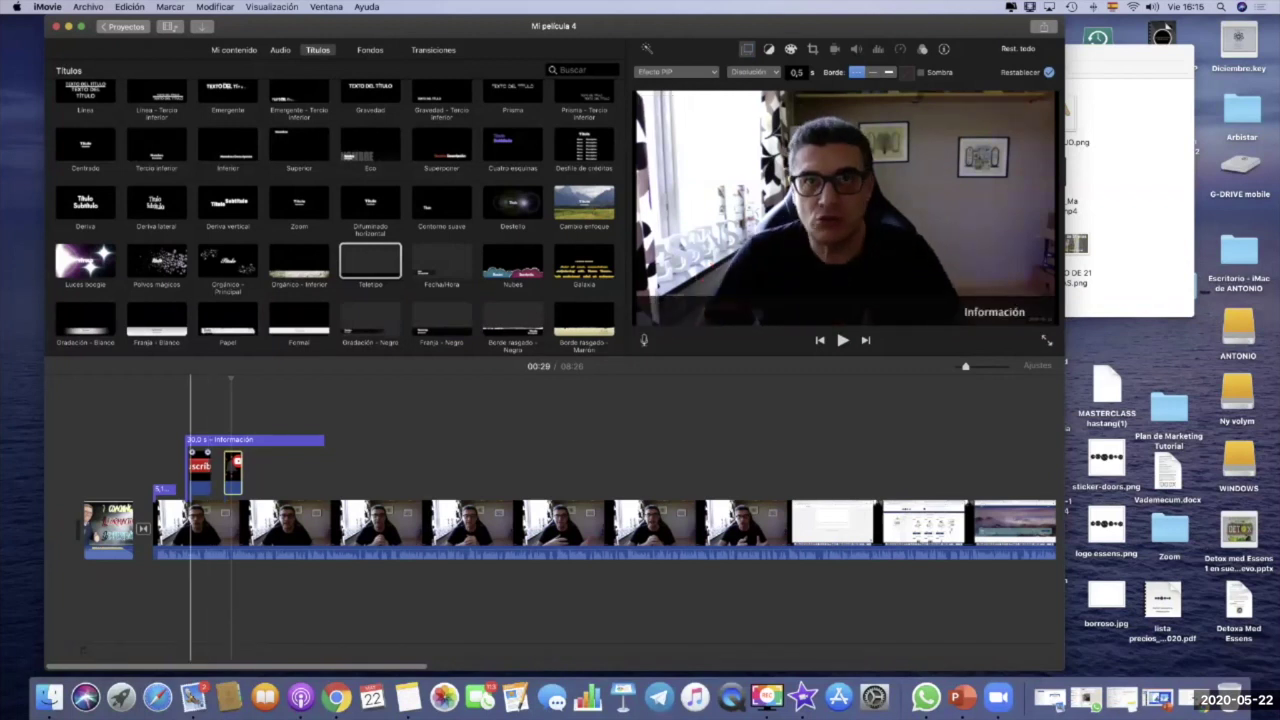
pyautogui.moveTo(757, 313); pyautogui.dragTo(756, 286)
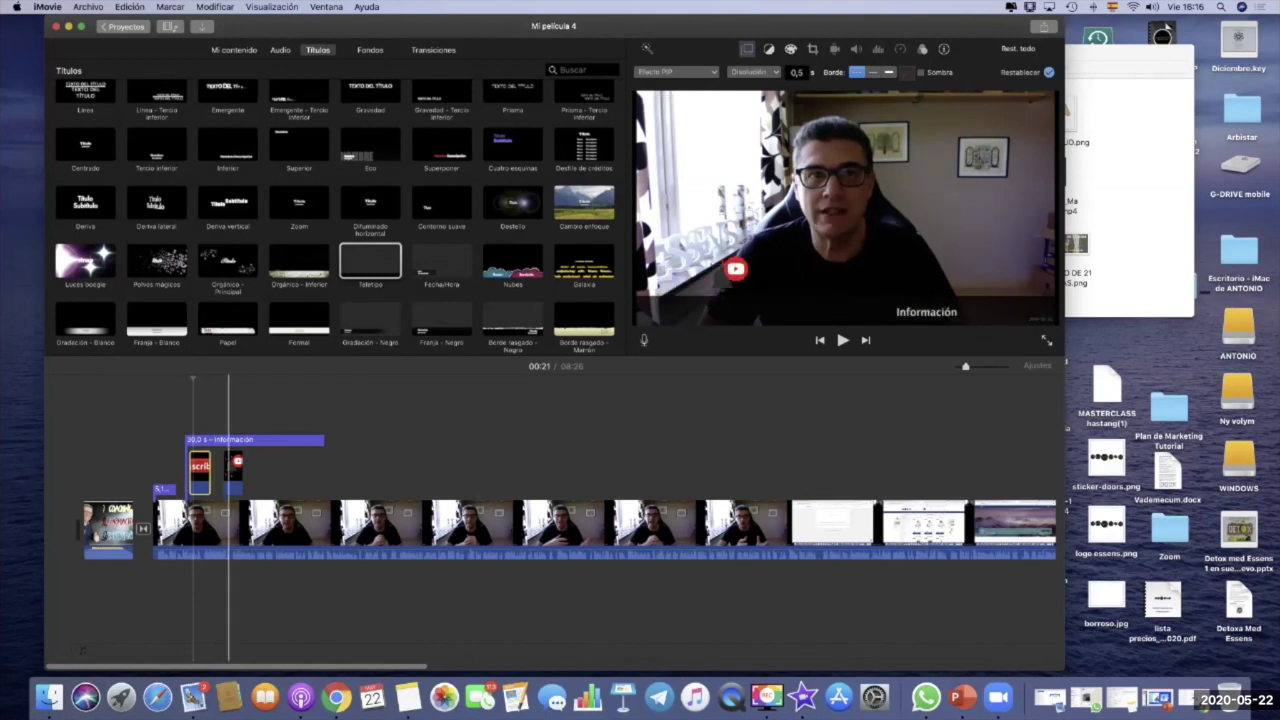
pyautogui.click(228, 400)
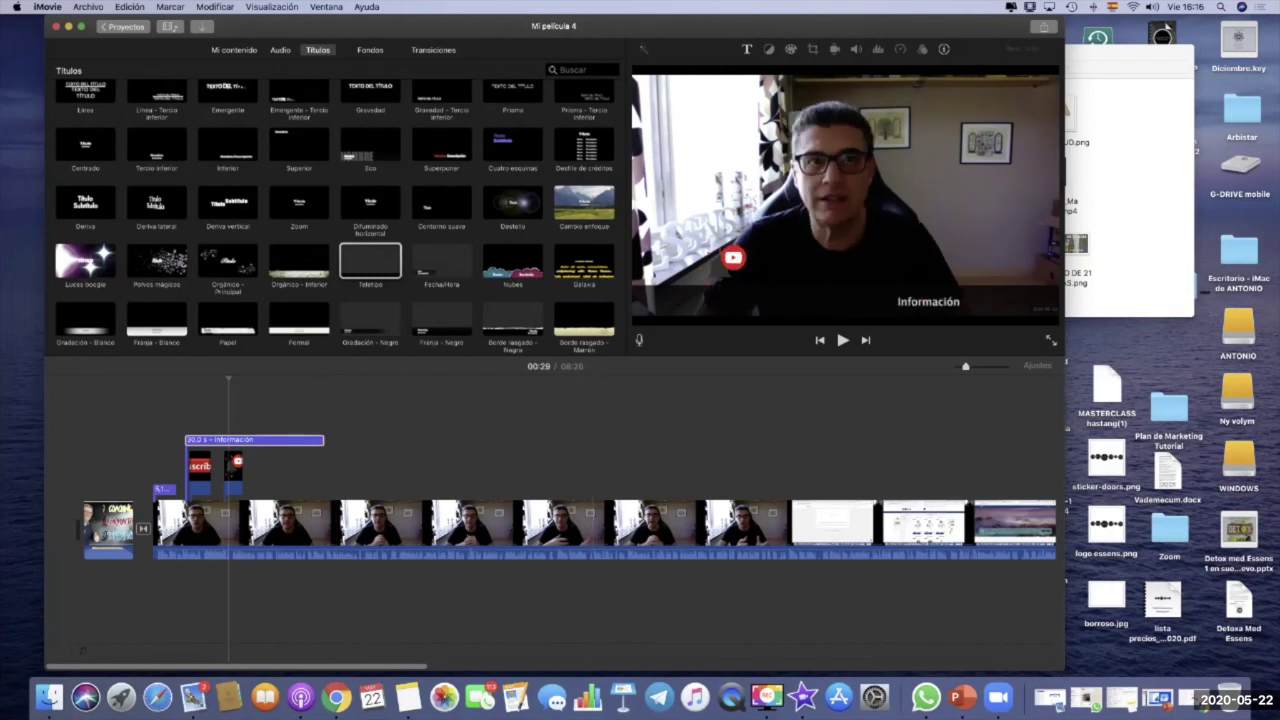
# Step: Replace the ticker text with 'Me alegro que estéis viendo mi video, suscribiros a mi canal… suscripción y a', fixing typos
pyautogui.doubleClick(928, 301)
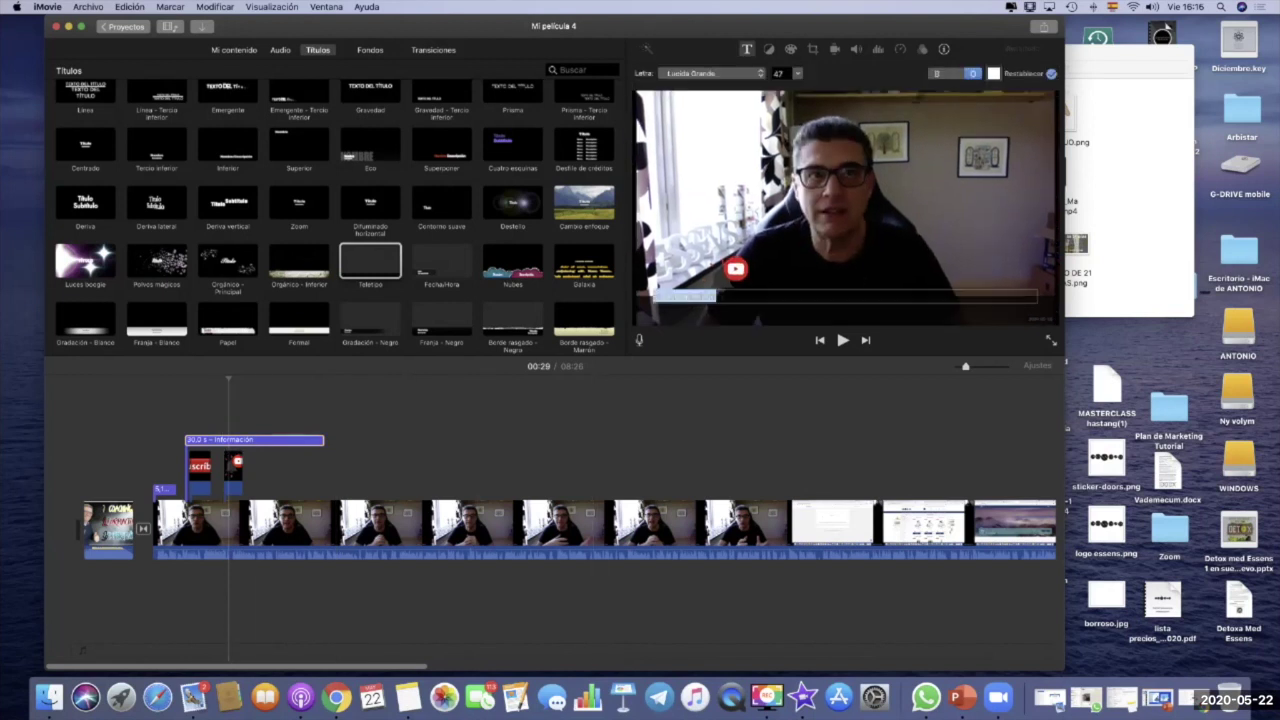
pyautogui.write('Me')
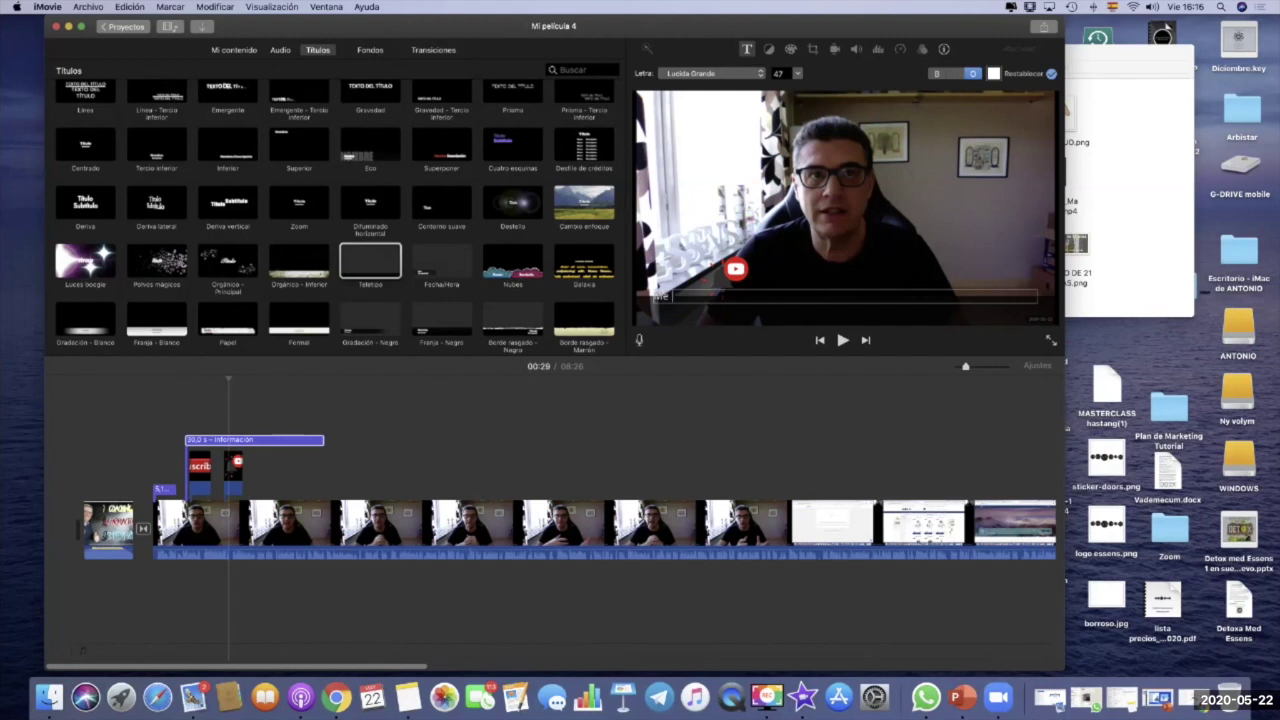
pyautogui.write(' alegro que este')
pyautogui.write('is vein')
pyautogui.press('BackSpace')
pyautogui.press('BackSpace')
pyautogui.press('BackSpace')
pyautogui.write('iendo mi ')
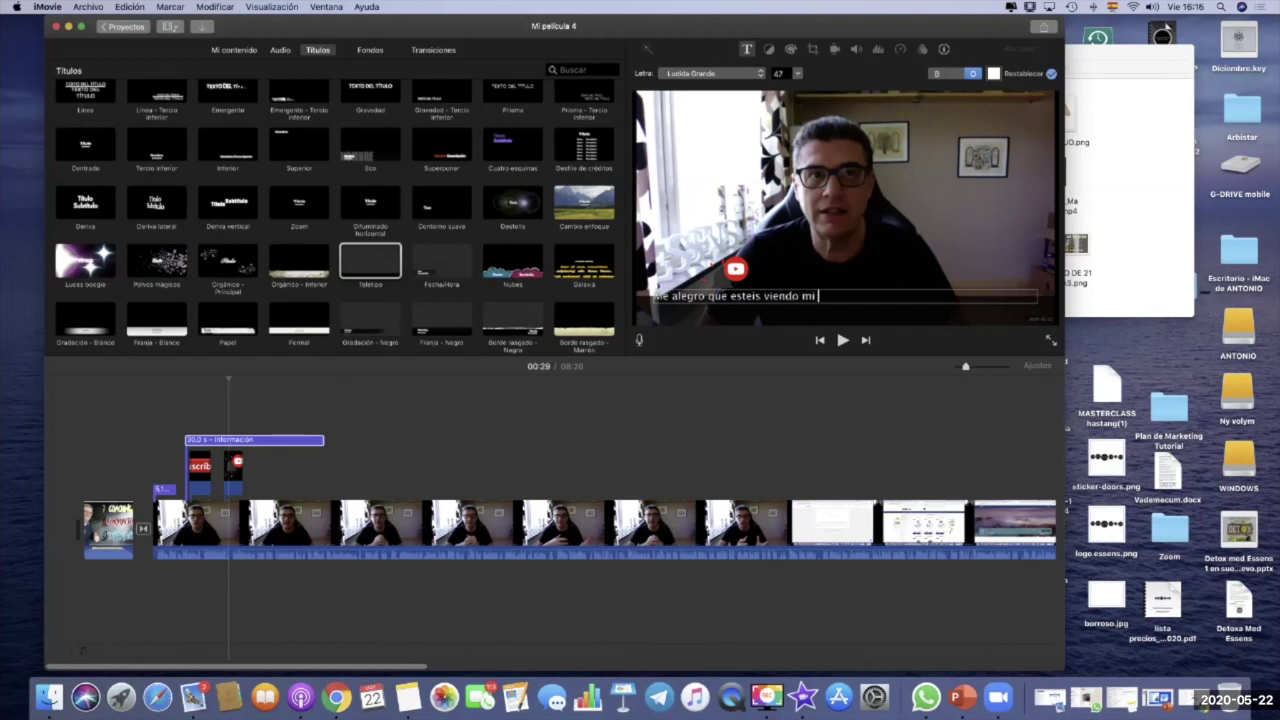
pyautogui.write('video.')
pyautogui.press('BackSpace')
pyautogui.write(', suscribiros a mi car')
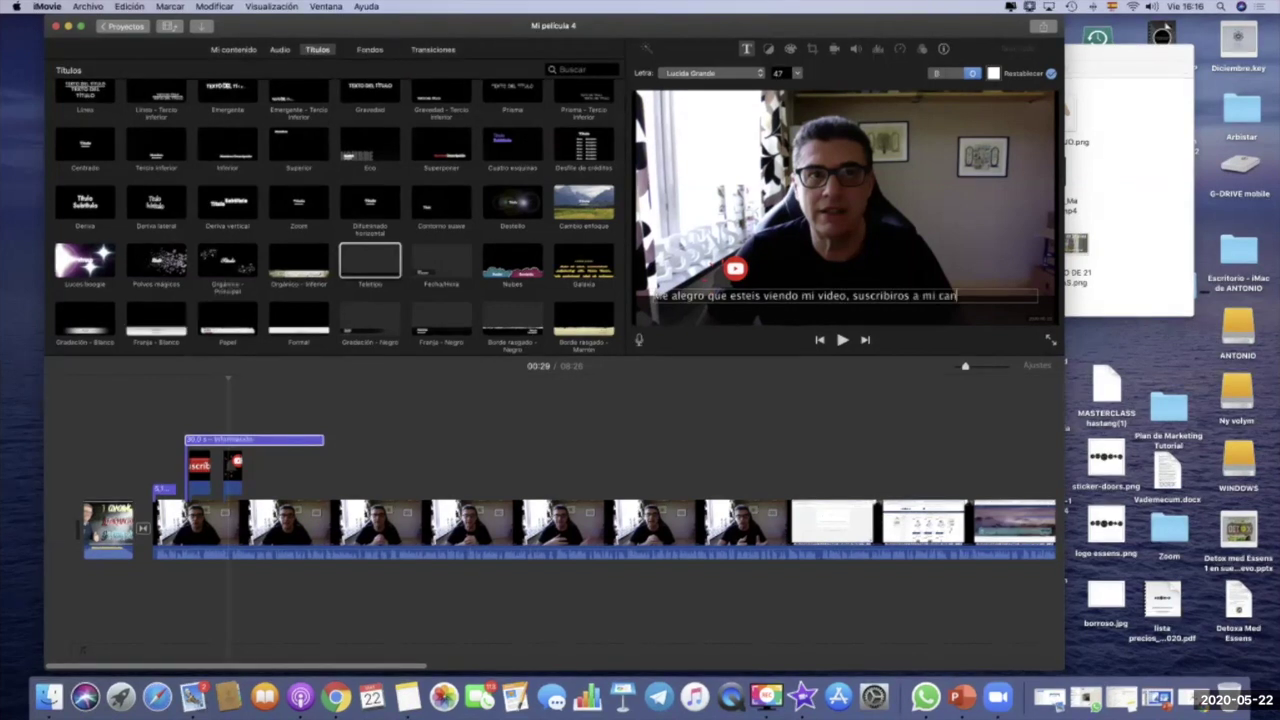
pyautogui.write('al tecl')
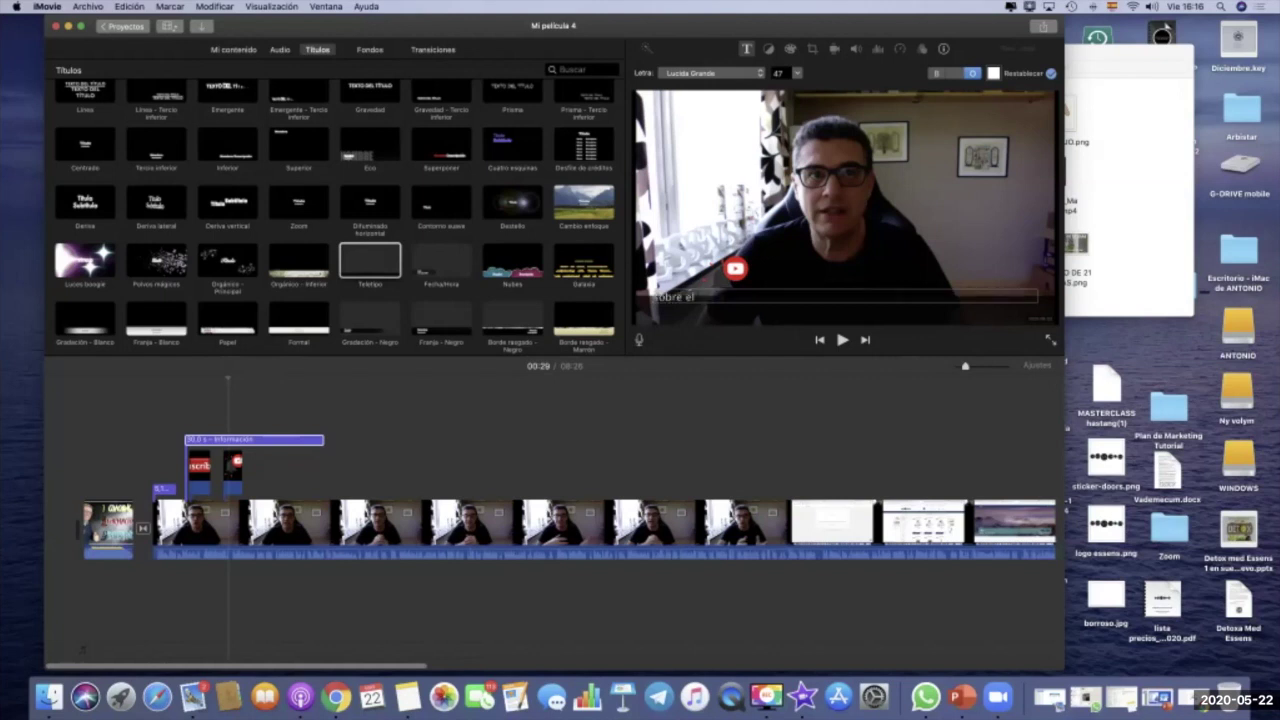
pyautogui.write('eando sobre el boton de suscribi')
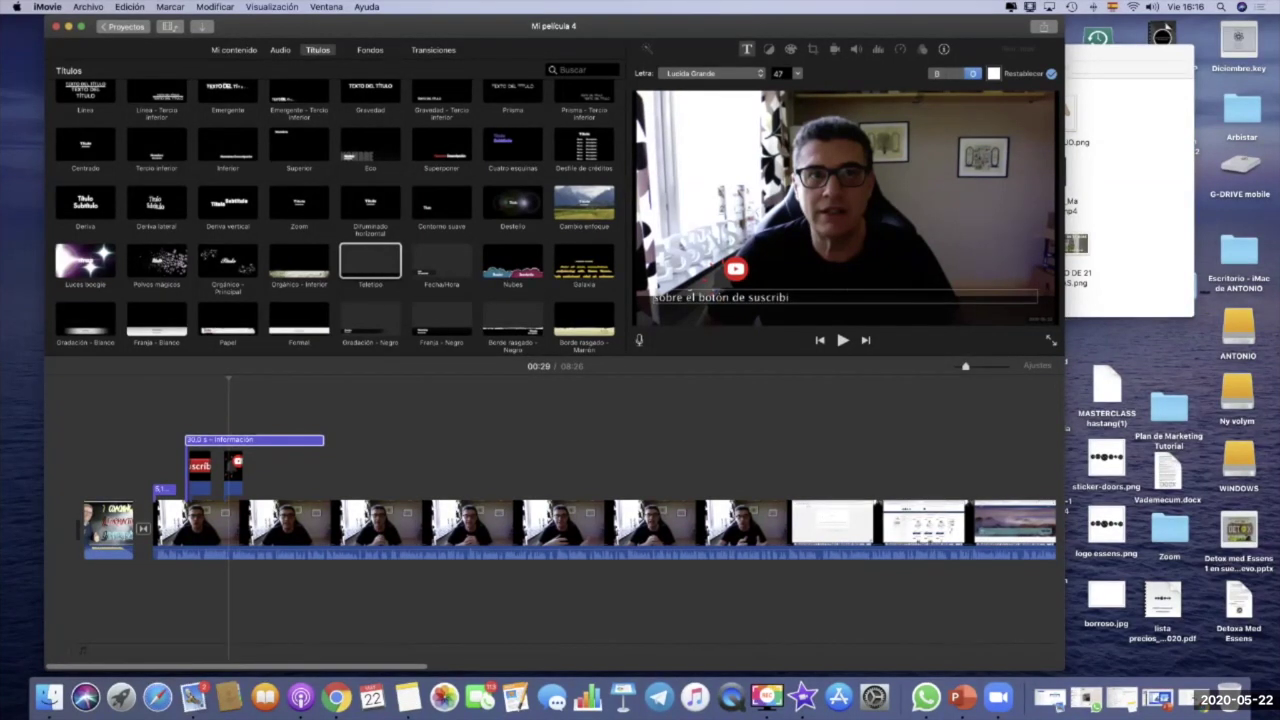
pyautogui.press('BackSpace')
pyautogui.write('scriscr')
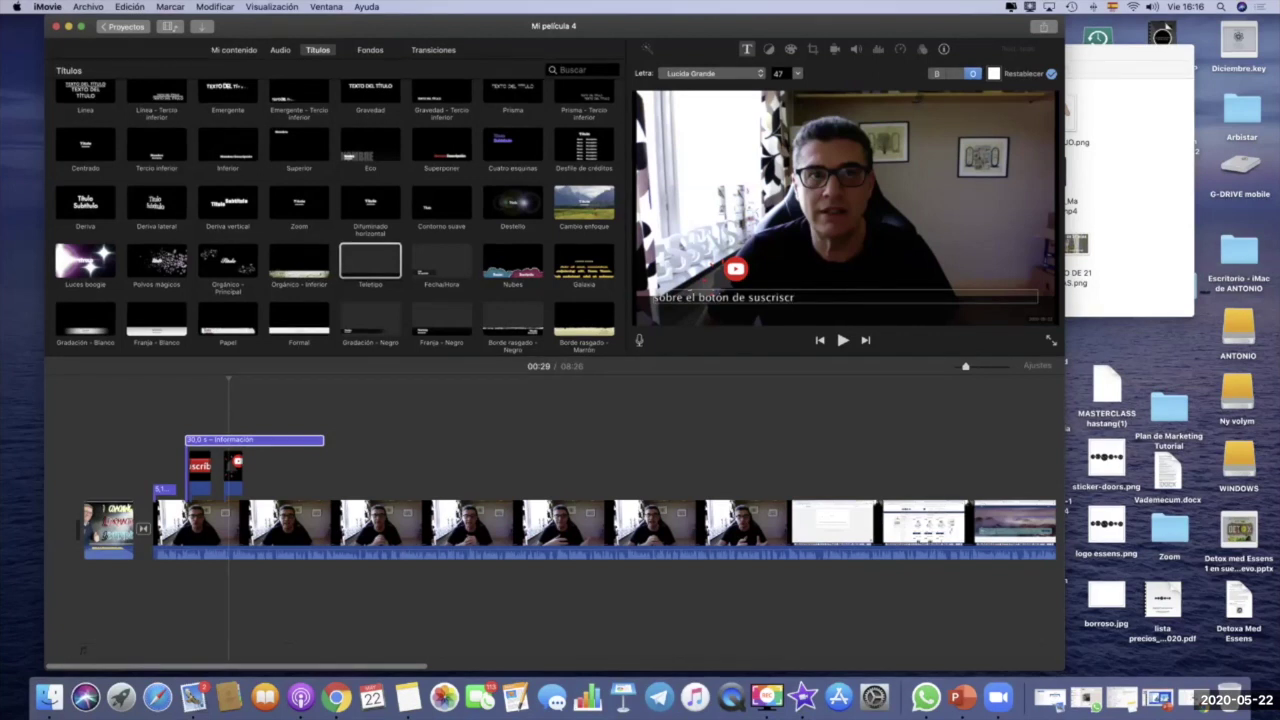
pyautogui.write('p')
pyautogui.press('BackSpace')
pyautogui.press('BackSpace')
pyautogui.write('psi')
pyautogui.press('BackSpace')
pyautogui.press('BackSpace')
pyautogui.write('ción y')
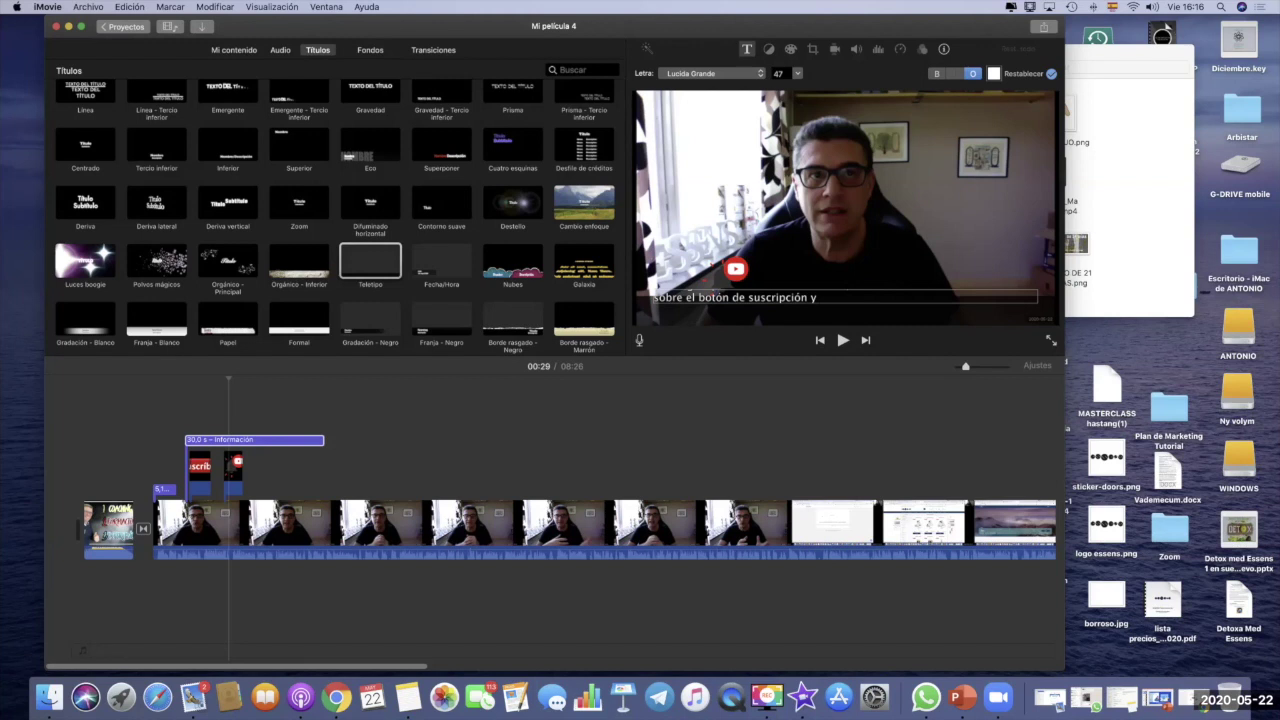
pyautogui.write(' a')
# Step: Finish the ticker asking viewers to tap the bell and leave their comments, then commit the text
pyautogui.press('BackSpace')
pyautogui.write('te')
pyautogui.write('clear sobre la camb')
pyautogui.write('anita')
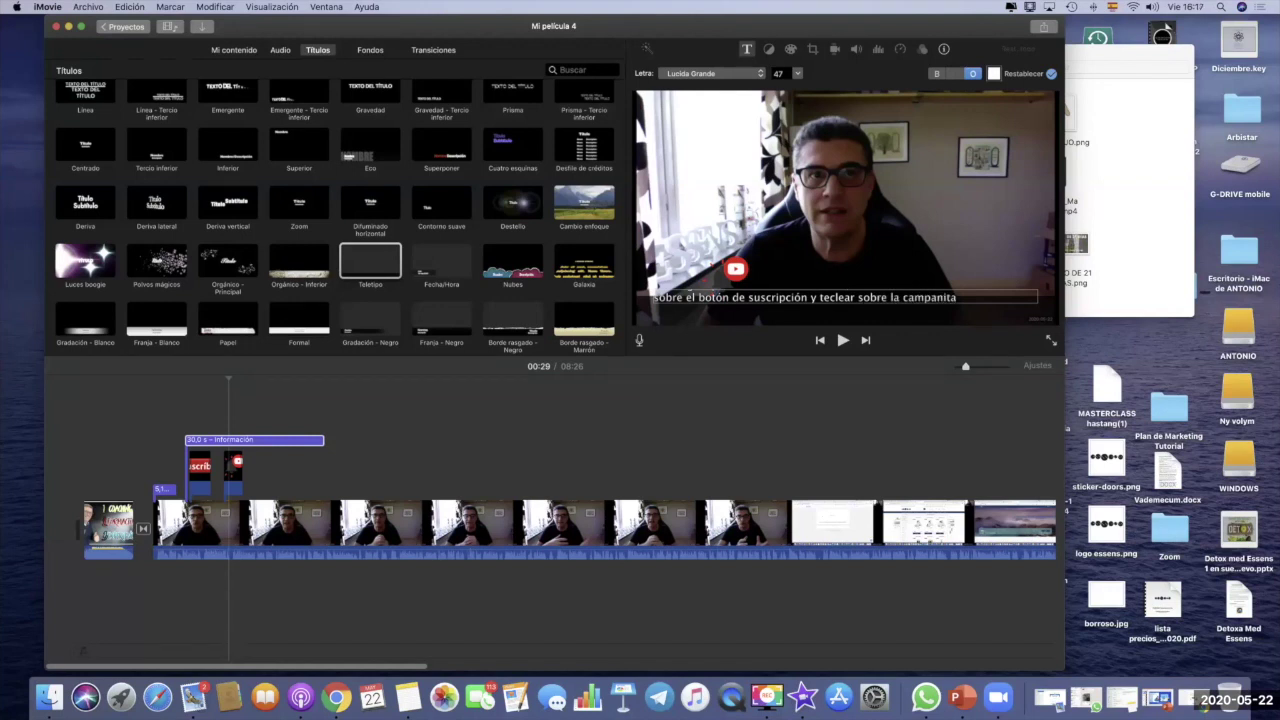
pyautogui.write(' para no perderos ninguno')
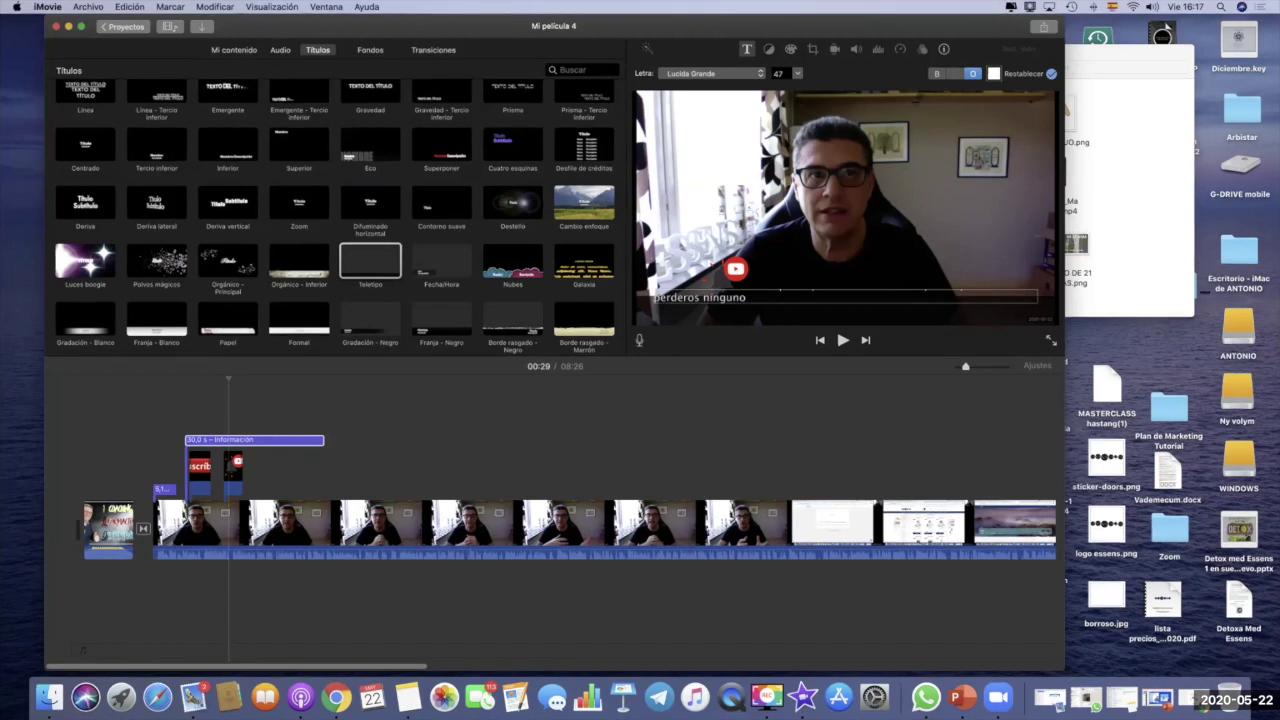
pyautogui.write(' de mis video')
pyautogui.write('s, gra')
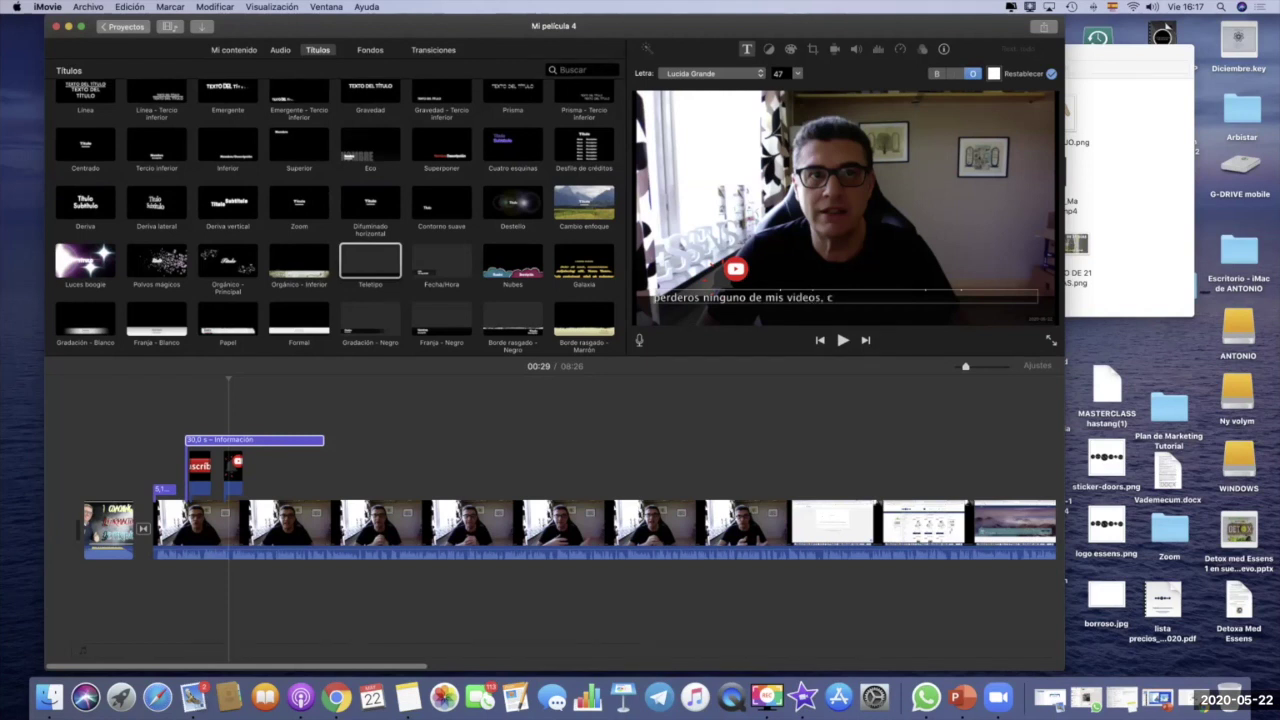
pyautogui.write('cias, es importa')
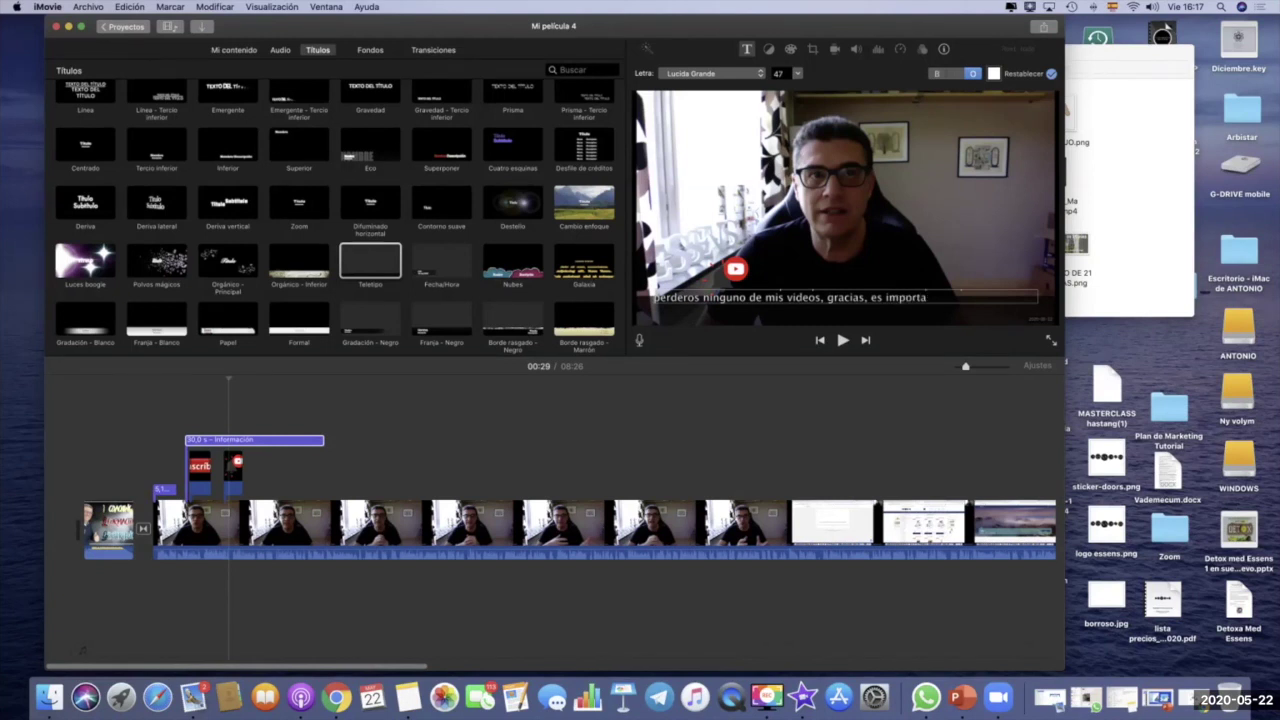
pyautogui.write('nte que des')
pyautogui.write('é')
pyautogui.press('BackSpace')
pyautogui.press('BackSpace')
pyautogui.press('BackSpace')
pyautogui.press('BackSpace')
pyautogui.write('jeis vustros')
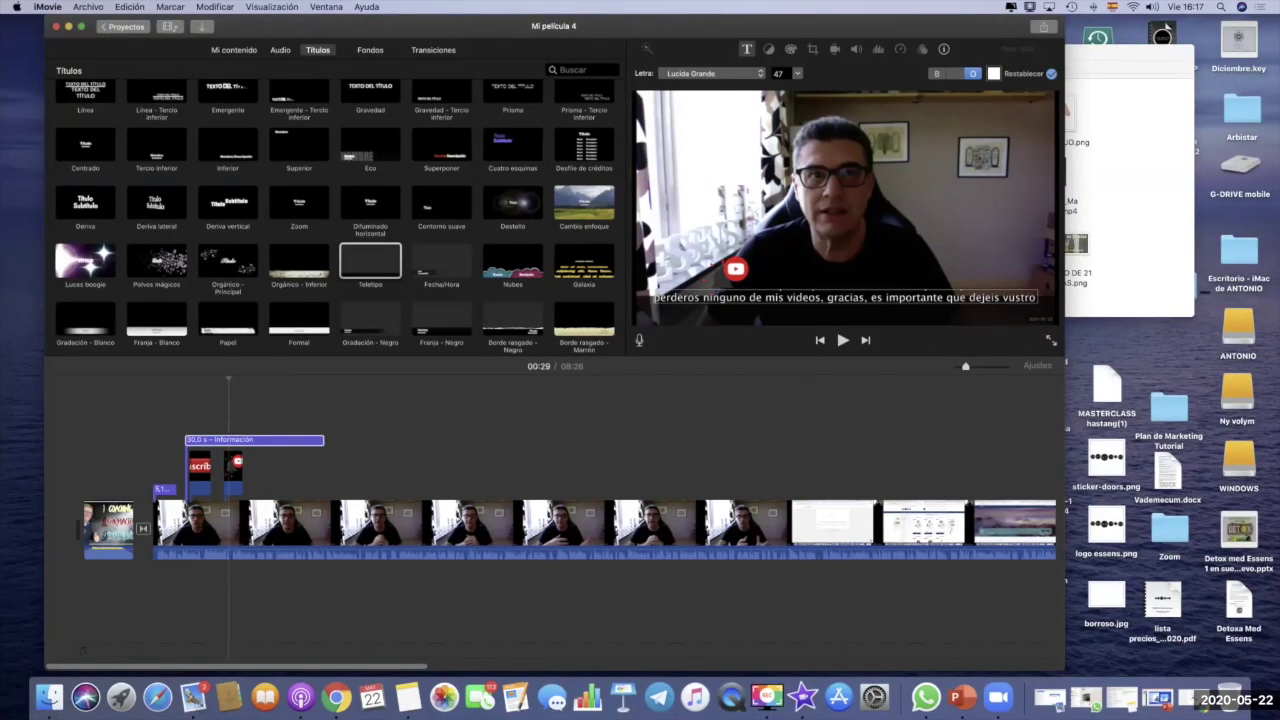
pyautogui.press('BackSpace')
pyautogui.press('BackSpace')
pyautogui.press('BackSpace')
pyautogui.write('estros comp')
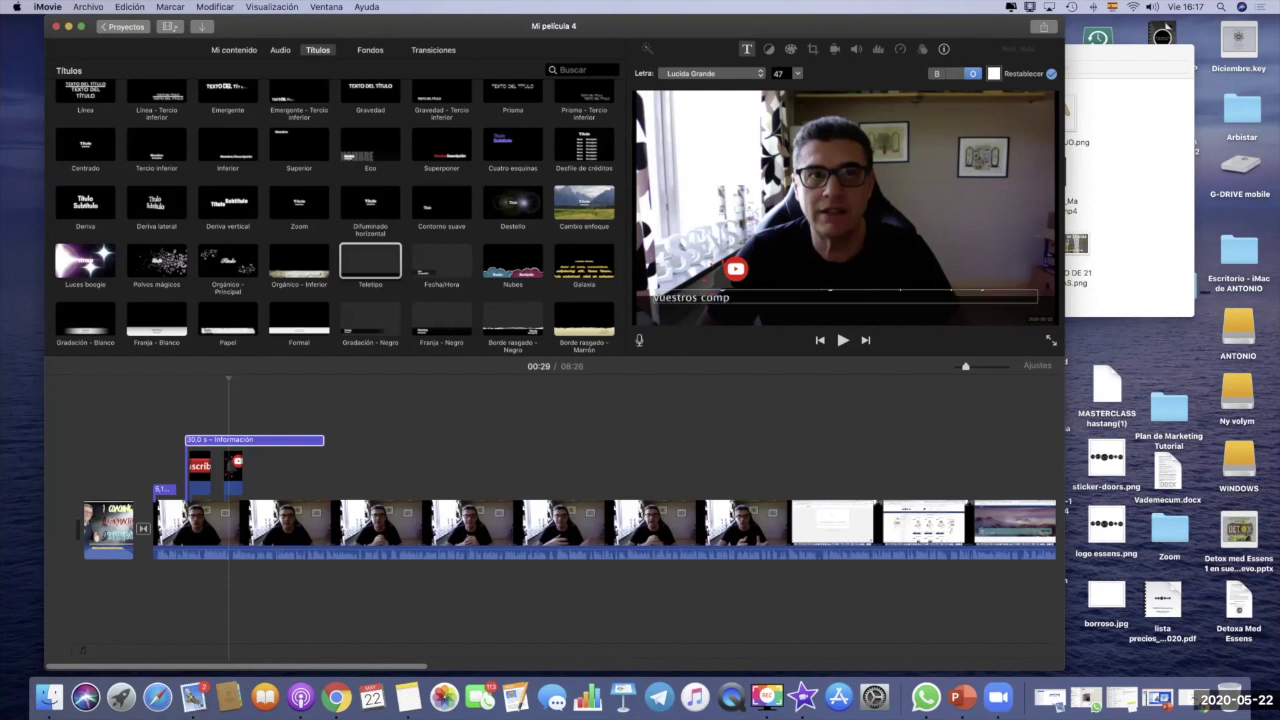
pyautogui.press('BackSpace')
pyautogui.write('entarios.')
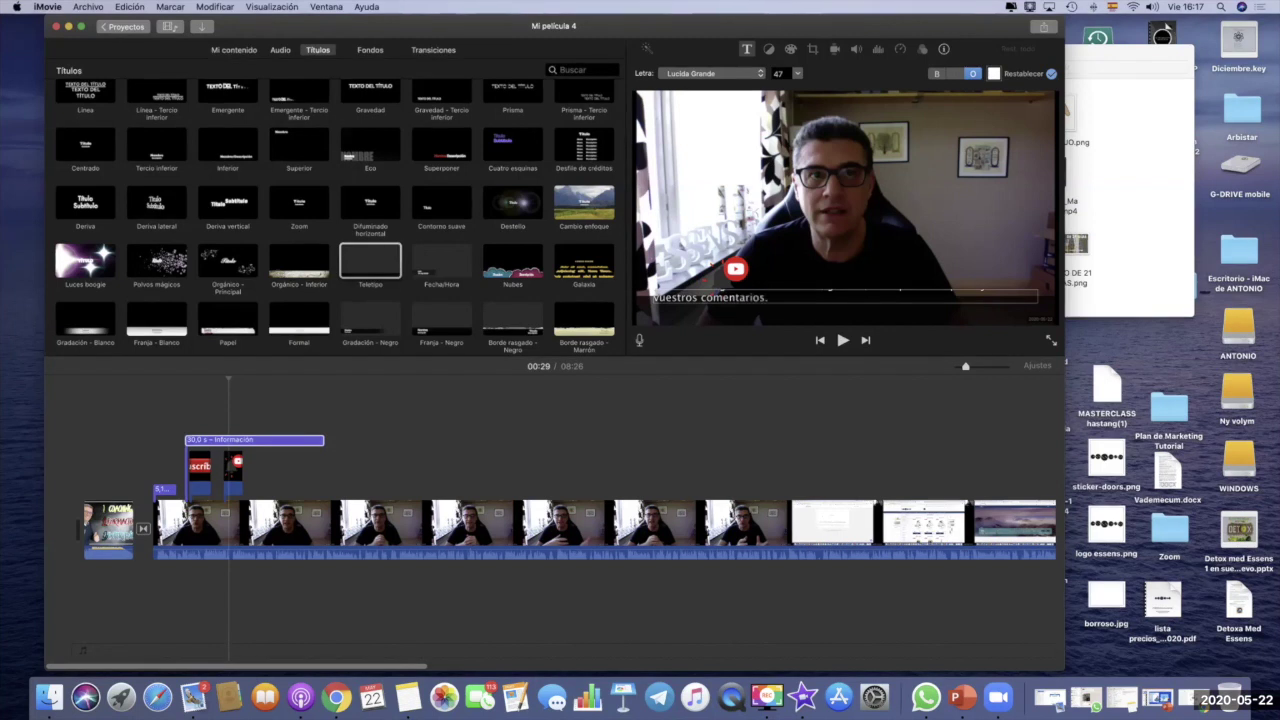
pyautogui.press('super+a')
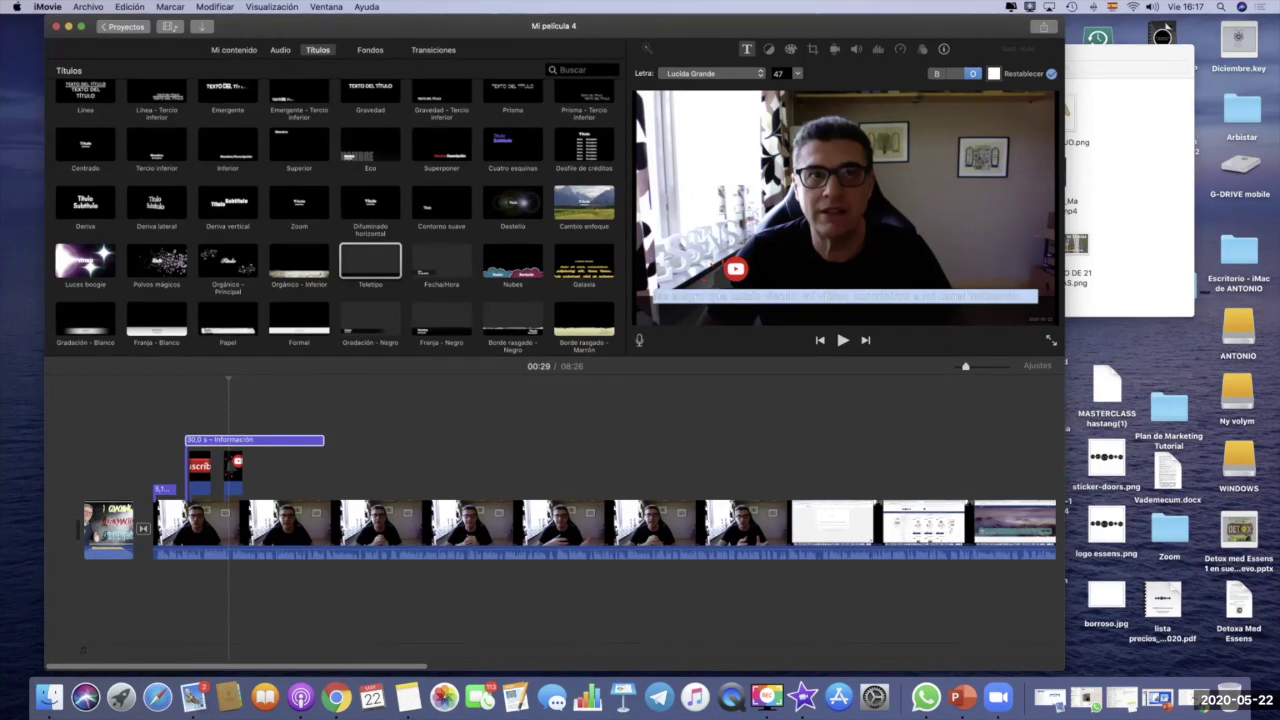
pyautogui.press('Escape')
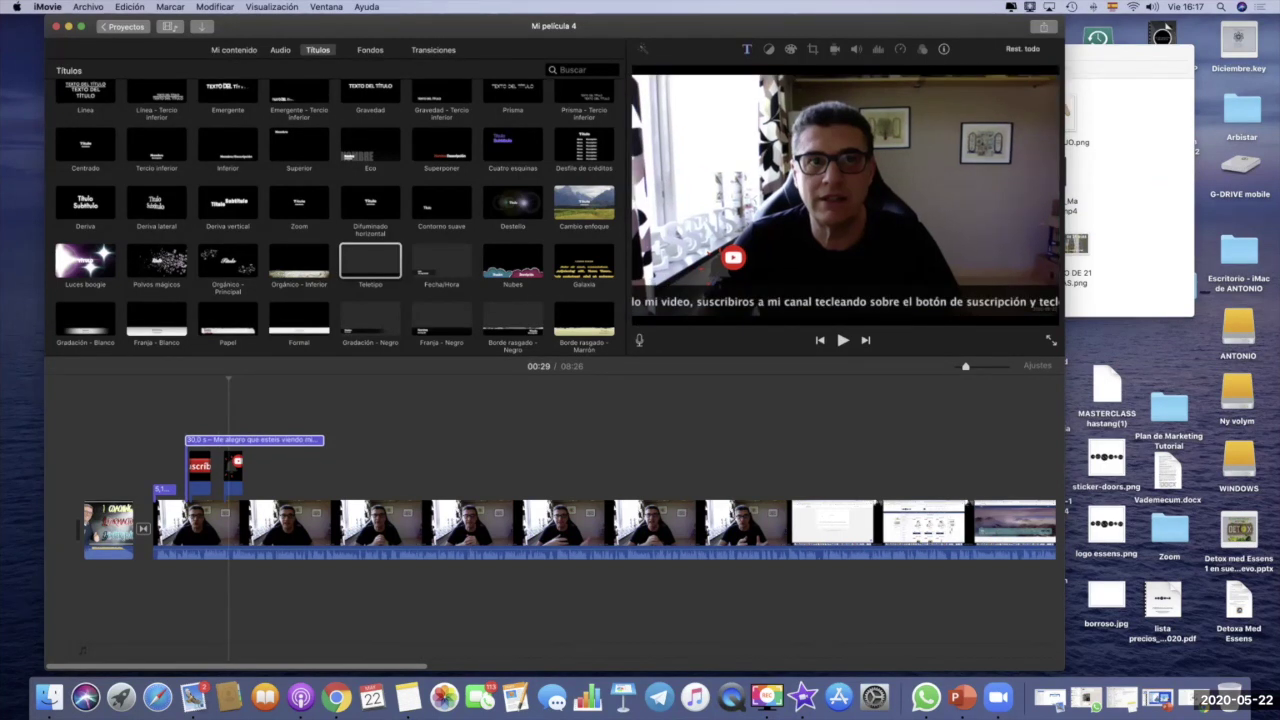
# Step: Drag Logo fuego.jpg from the web y youtube folder onto the end of the timeline
pyautogui.press('super+Tab')
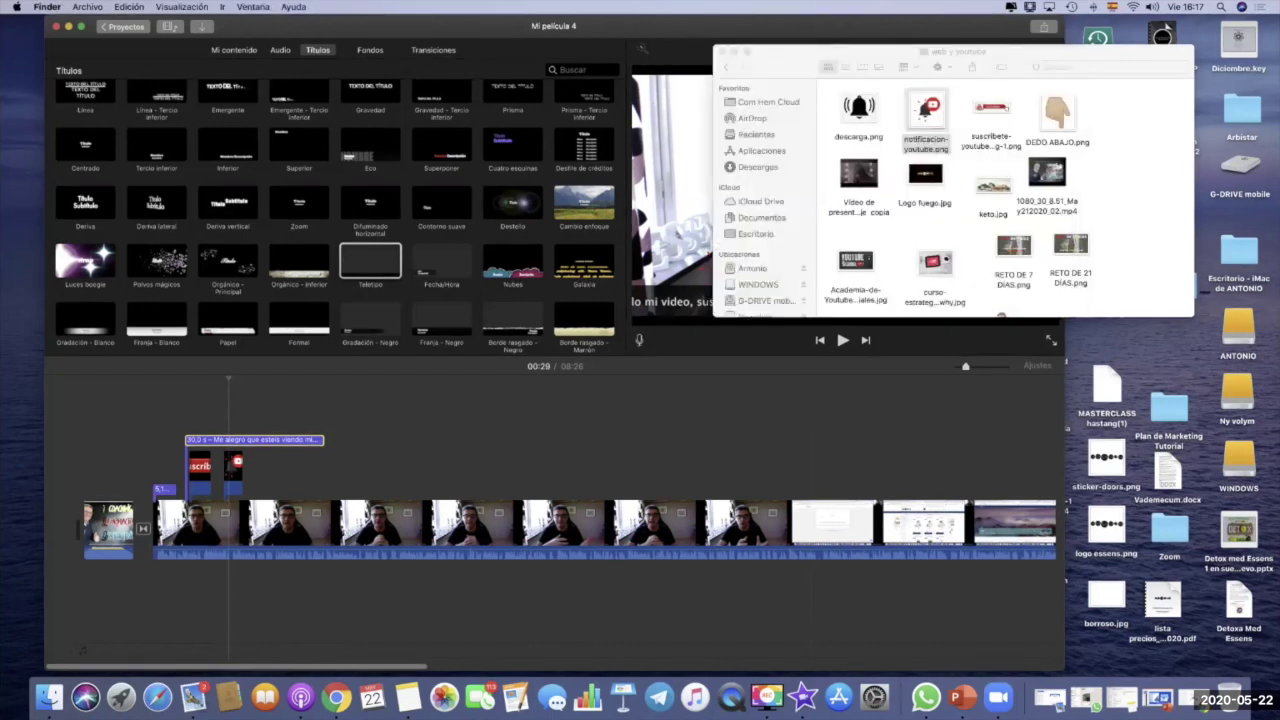
pyautogui.hscroll(15, 550, 520)
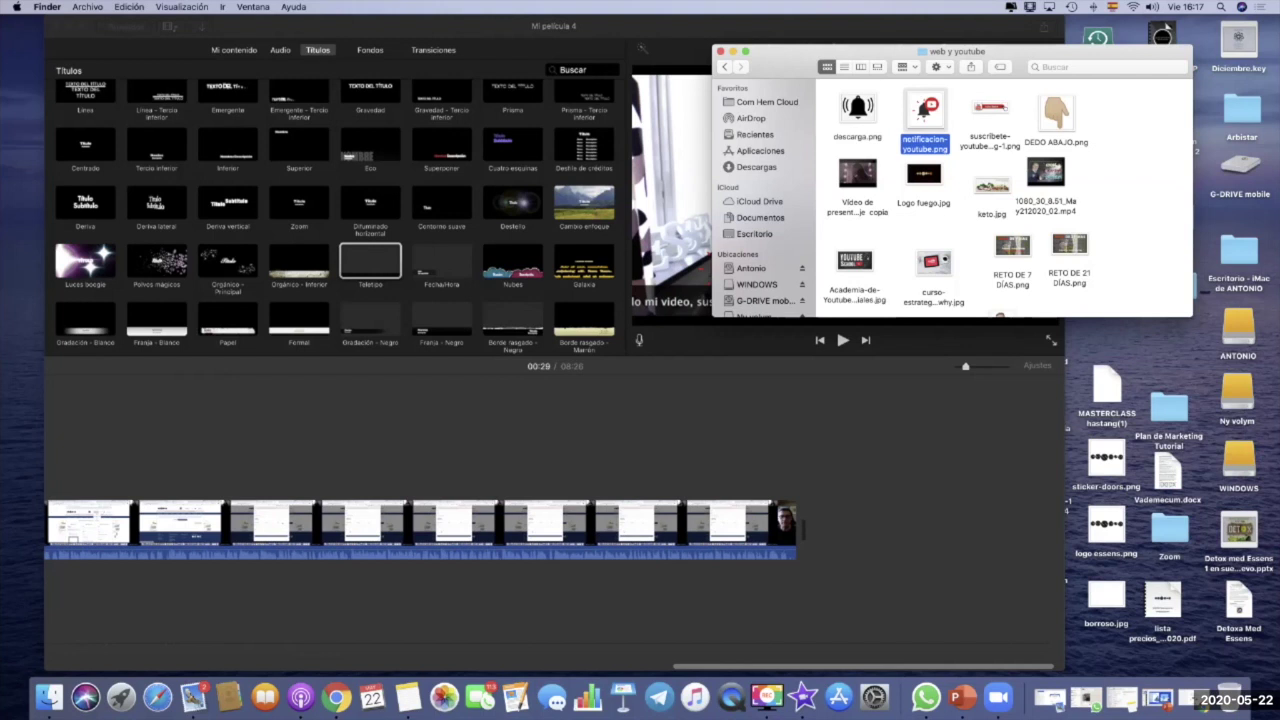
pyautogui.moveTo(923, 175); pyautogui.dragTo(831, 530)
pyautogui.click(831, 530)
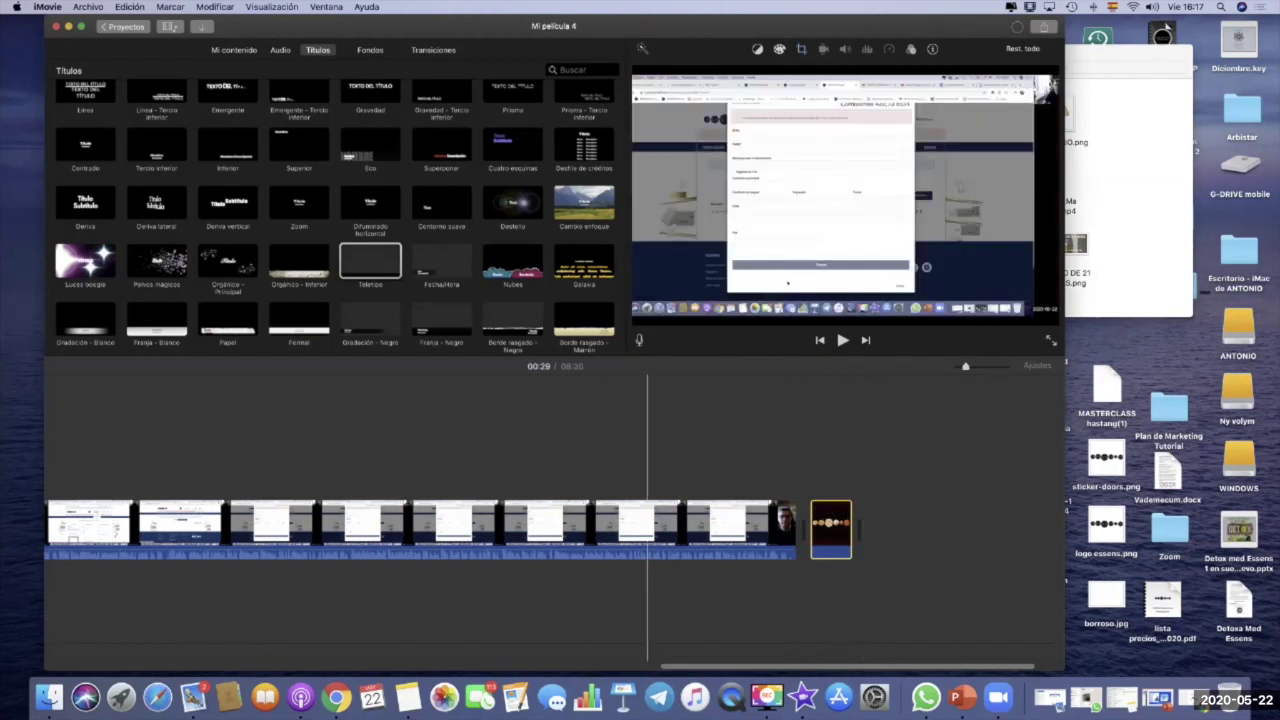
# Step: Preview the Moderno theme music, place it under the closing clip and trim it to fit
pyautogui.press('super+2')
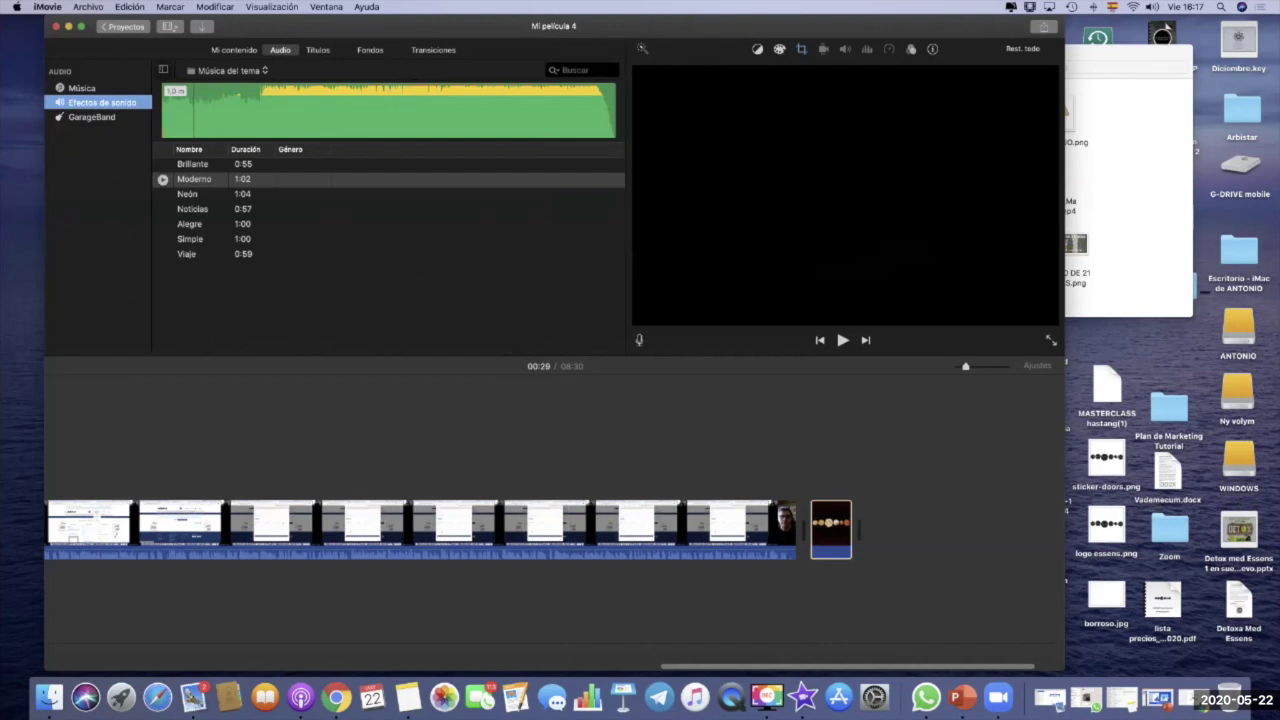
pyautogui.click(162, 179)
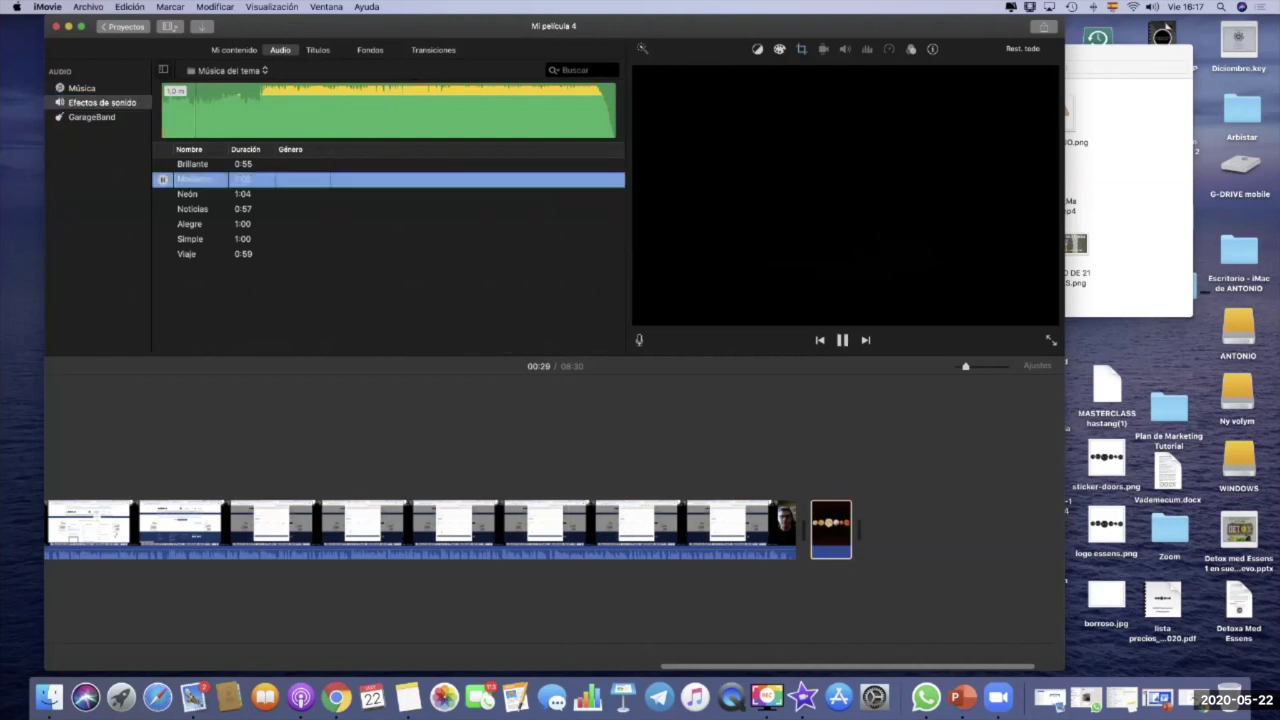
pyautogui.press('space')
pyautogui.moveTo(200, 180)
pyautogui.mouseDown()
pyautogui.moveTo(268, 267)
pyautogui.moveTo(412, 372)
pyautogui.moveTo(845, 555)
pyautogui.moveTo(820, 582)
pyautogui.mouseUp()
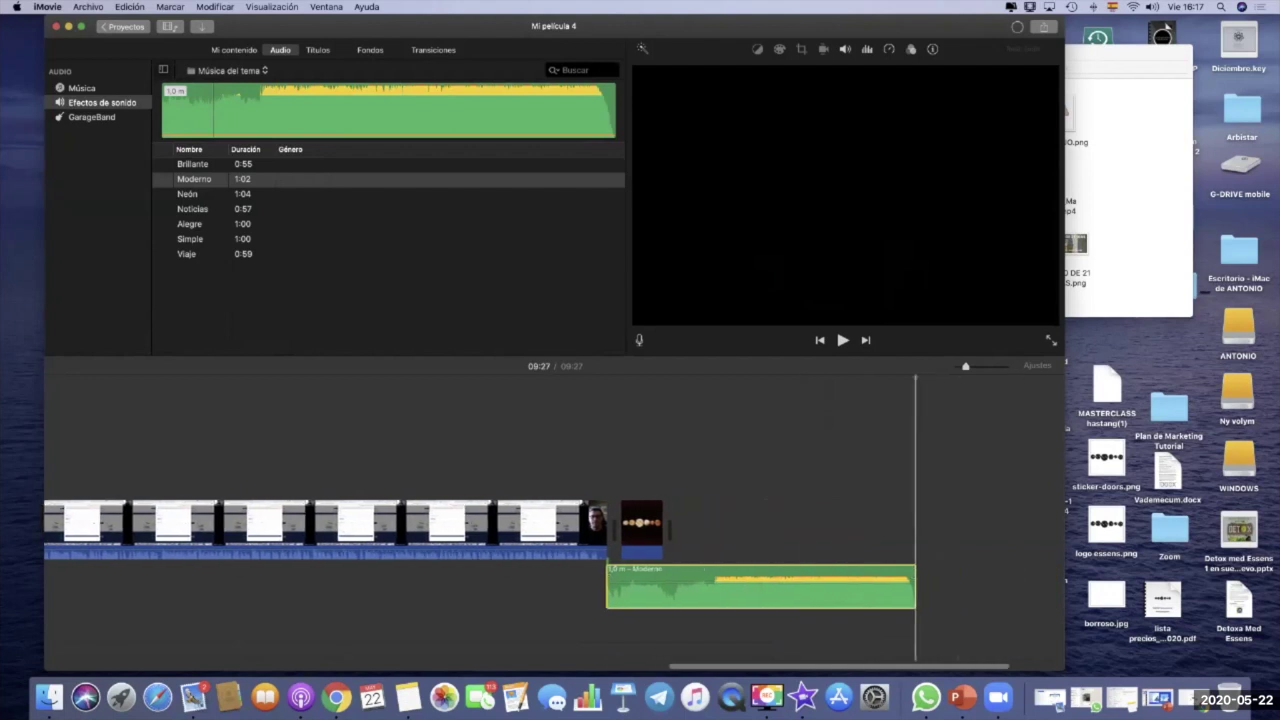
pyautogui.moveTo(913, 585); pyautogui.dragTo(606, 585)
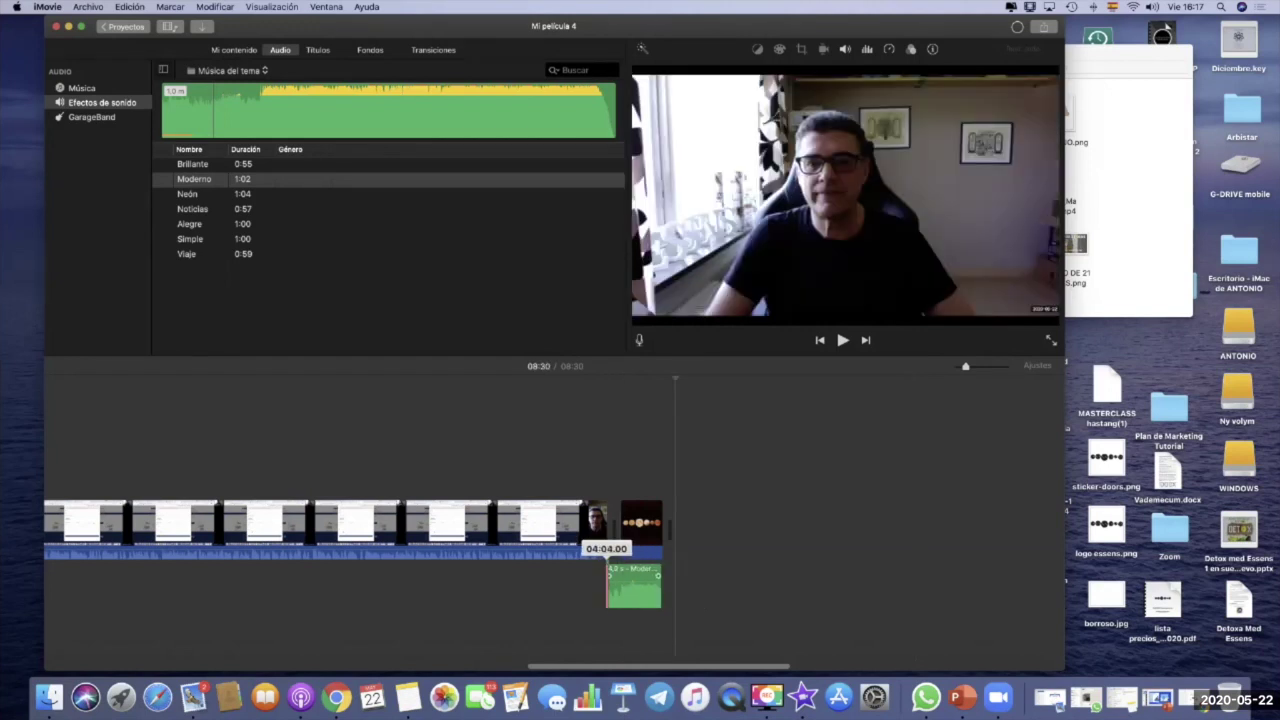
# Step: Play back the ending and add a fade-out to the end of the Moderno music
pyautogui.click(582, 450)
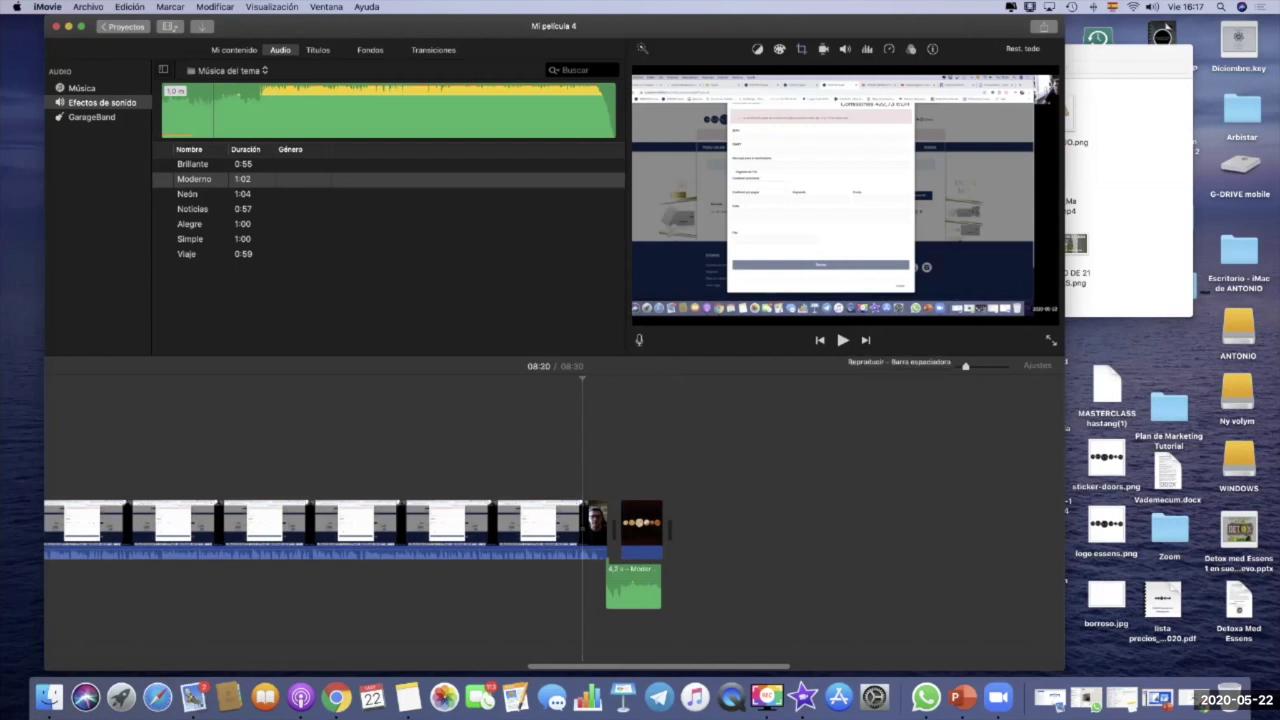
pyautogui.click(843, 340)
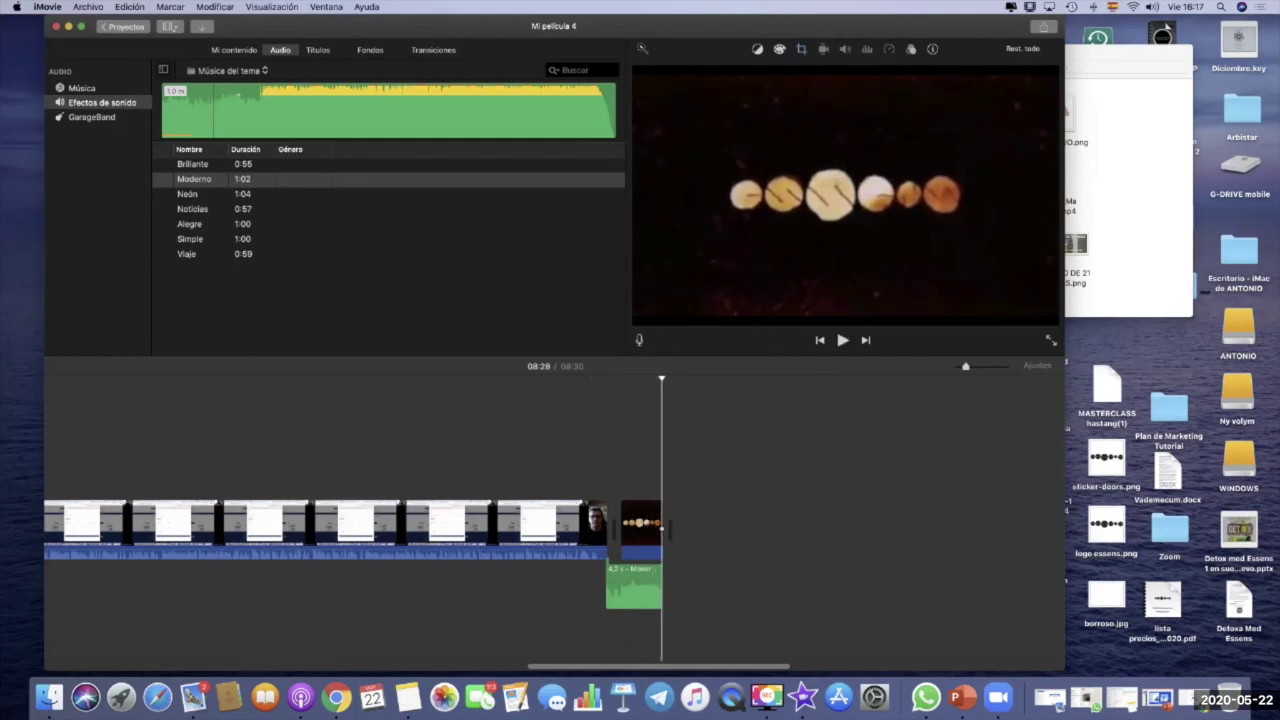
pyautogui.click(633, 588)
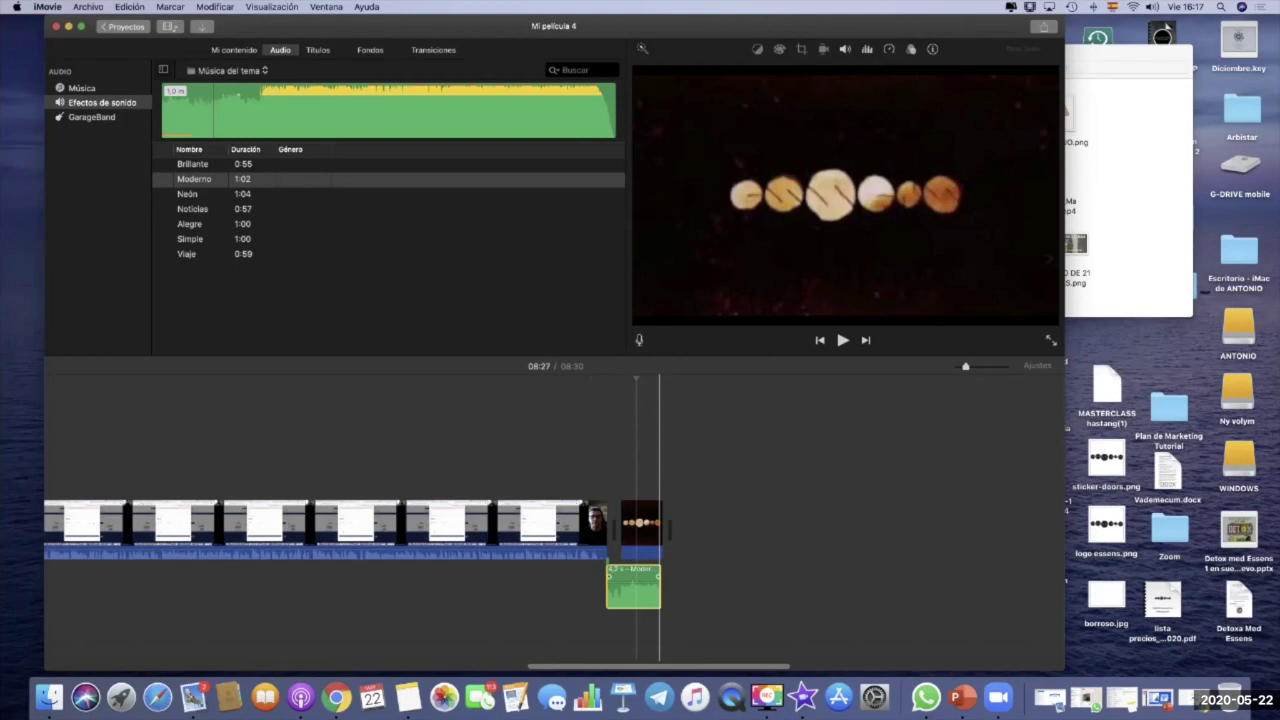
pyautogui.moveTo(659, 577); pyautogui.dragTo(600, 577)
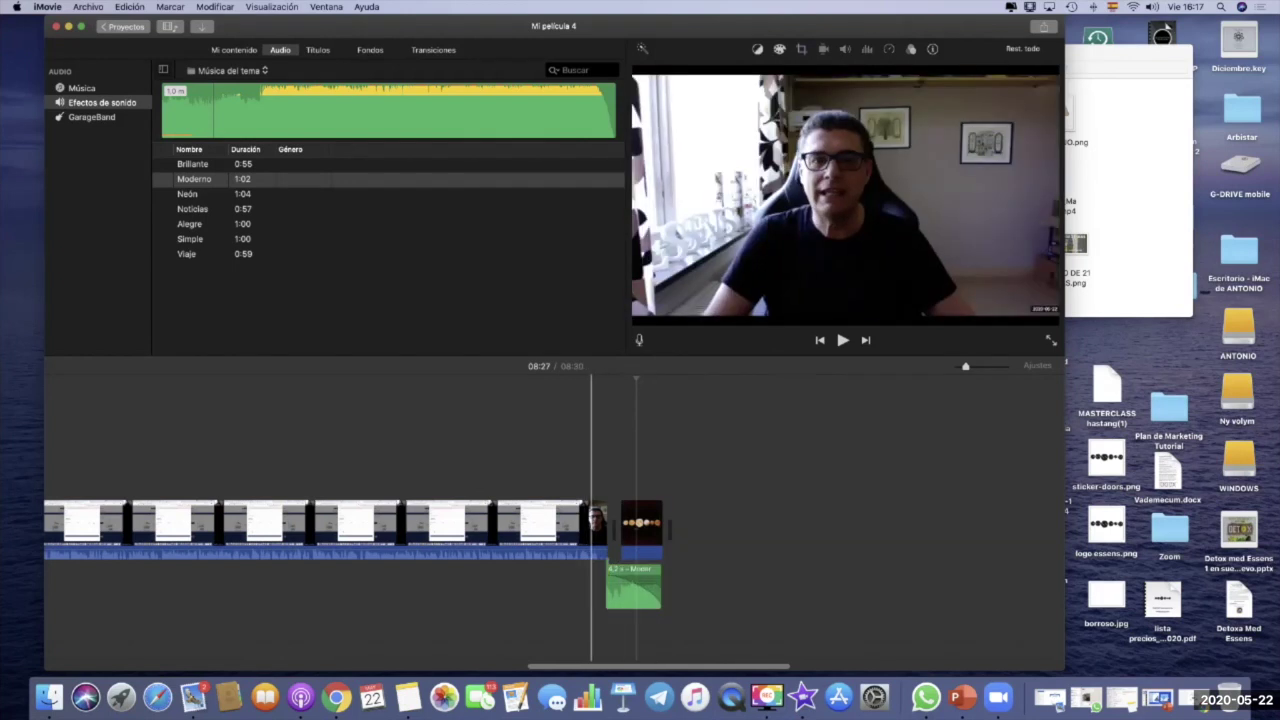
pyautogui.press('space')
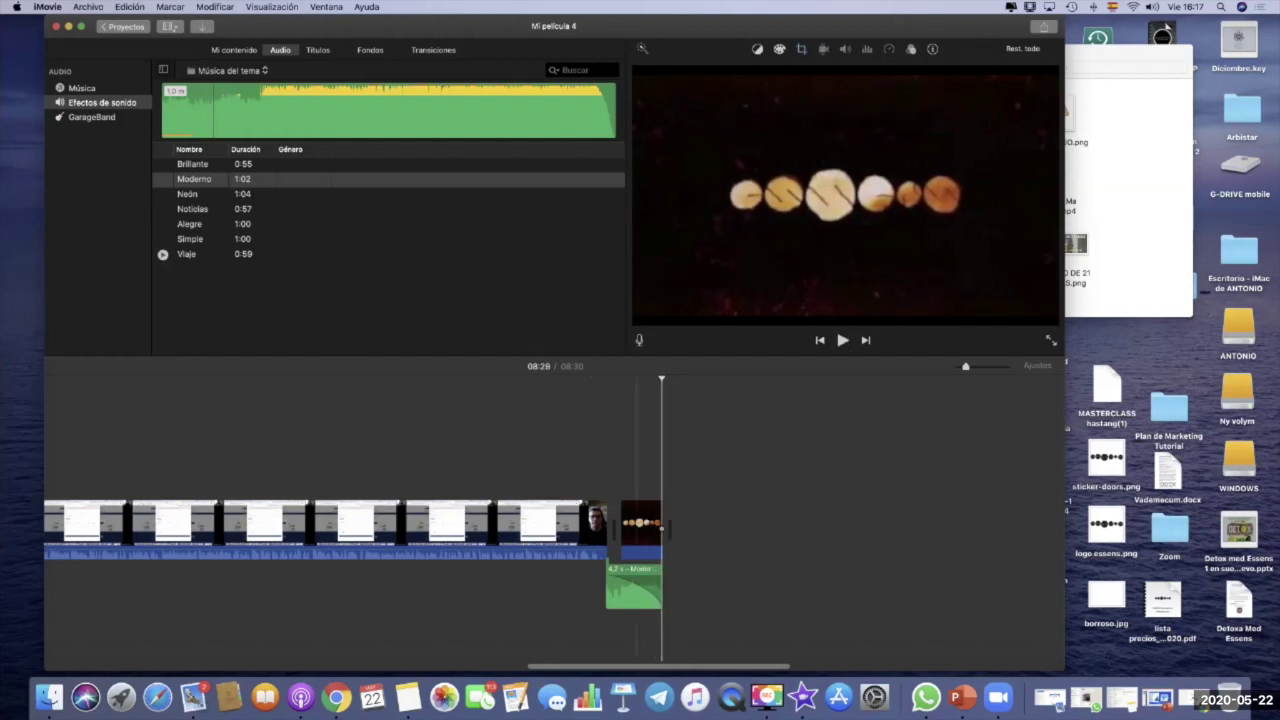
# Step: Add the Salida con giro transition before the logo clip, then show the Títulos list
pyautogui.press('super+5')
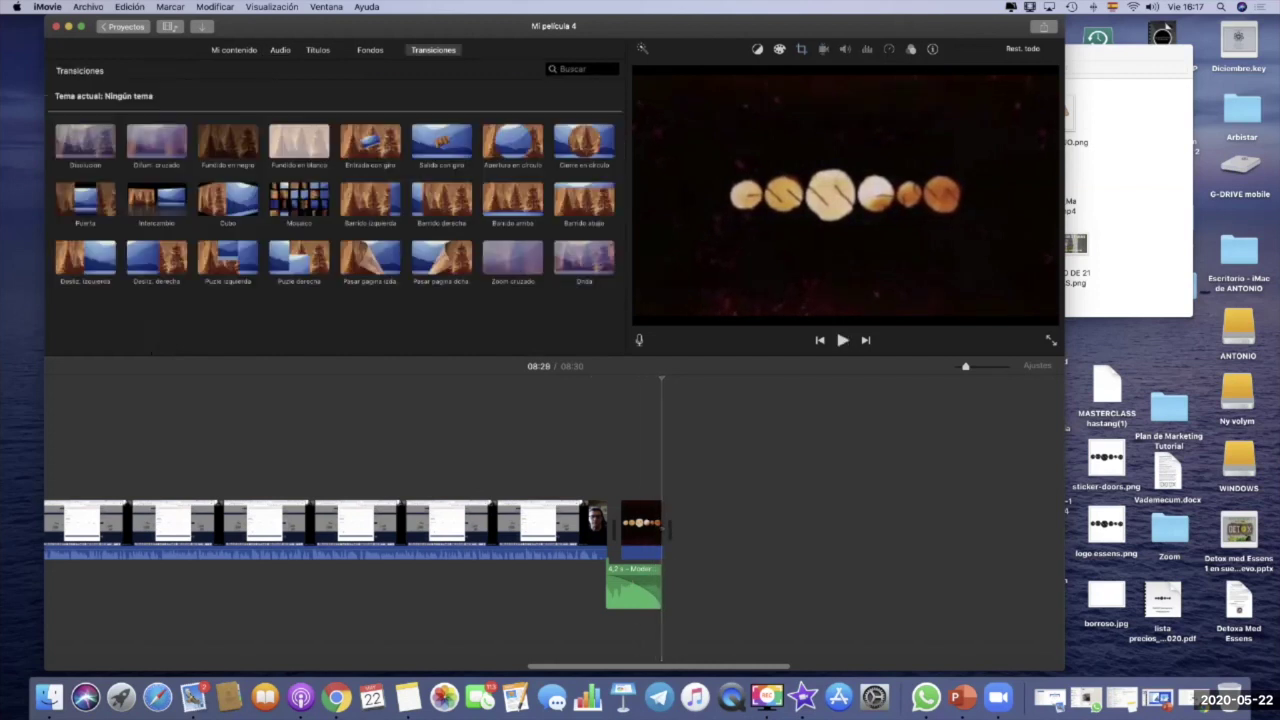
pyautogui.moveTo(441, 141); pyautogui.dragTo(612, 525)
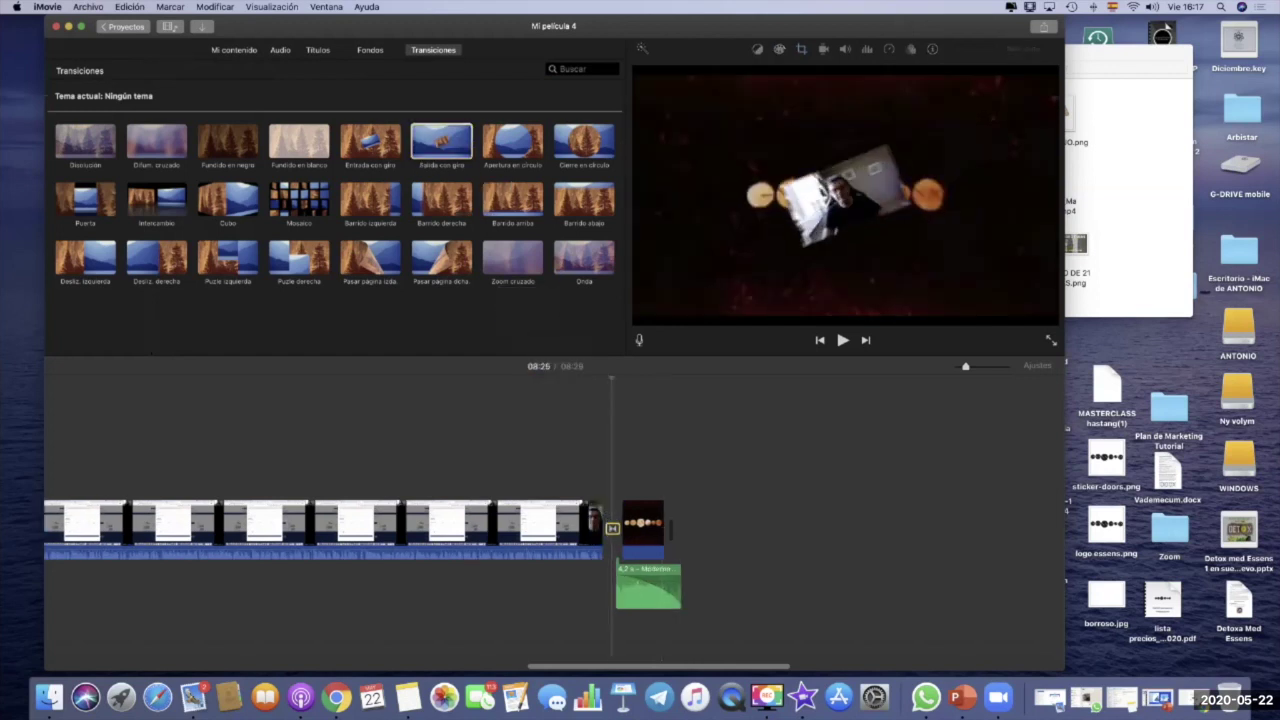
pyautogui.press('super+3')
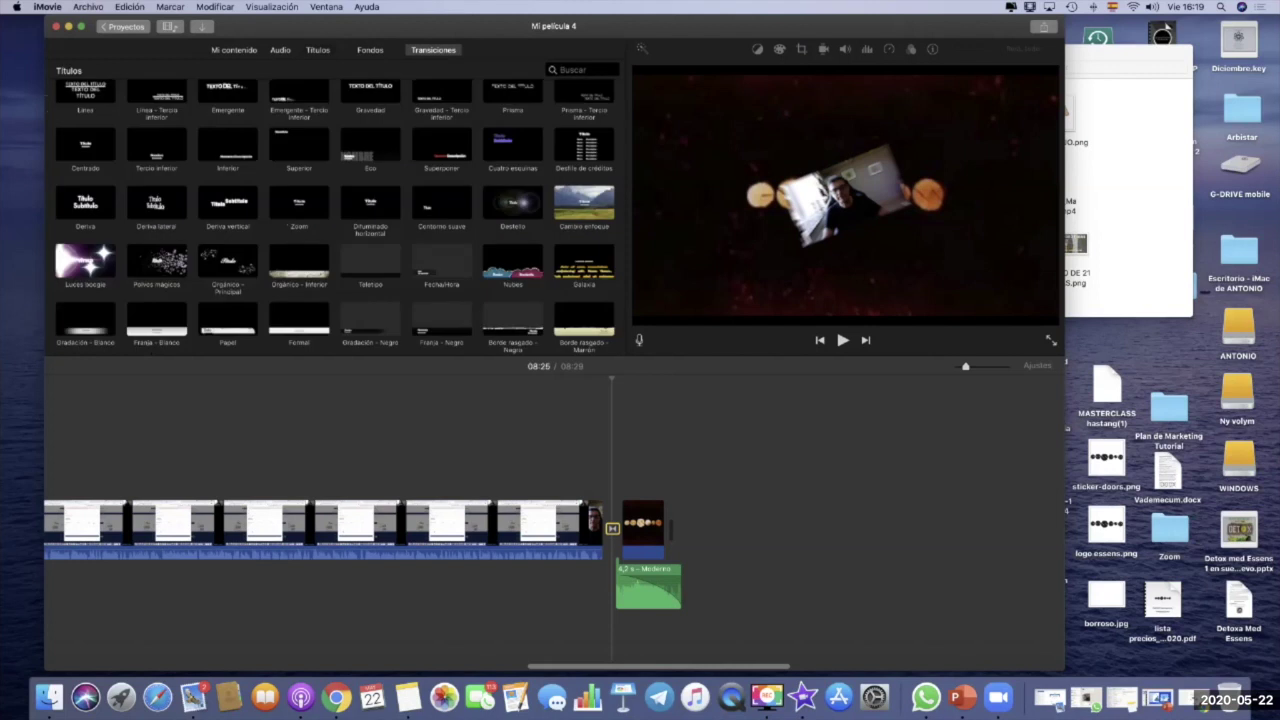
pyautogui.scroll(5, 339, 216)
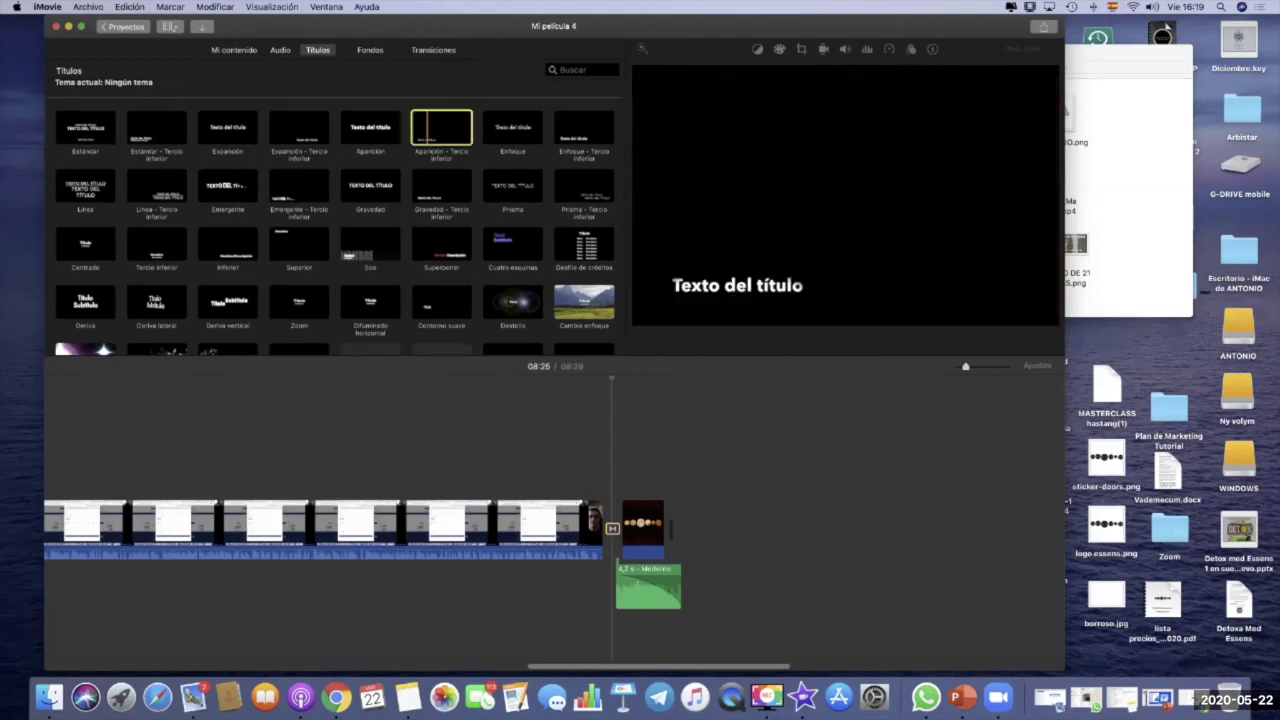
# Step: Drop the Aparición - Tercio inferior title on the last clip, extend the music, and edit its text
pyautogui.moveTo(441, 127); pyautogui.dragTo(645, 515)
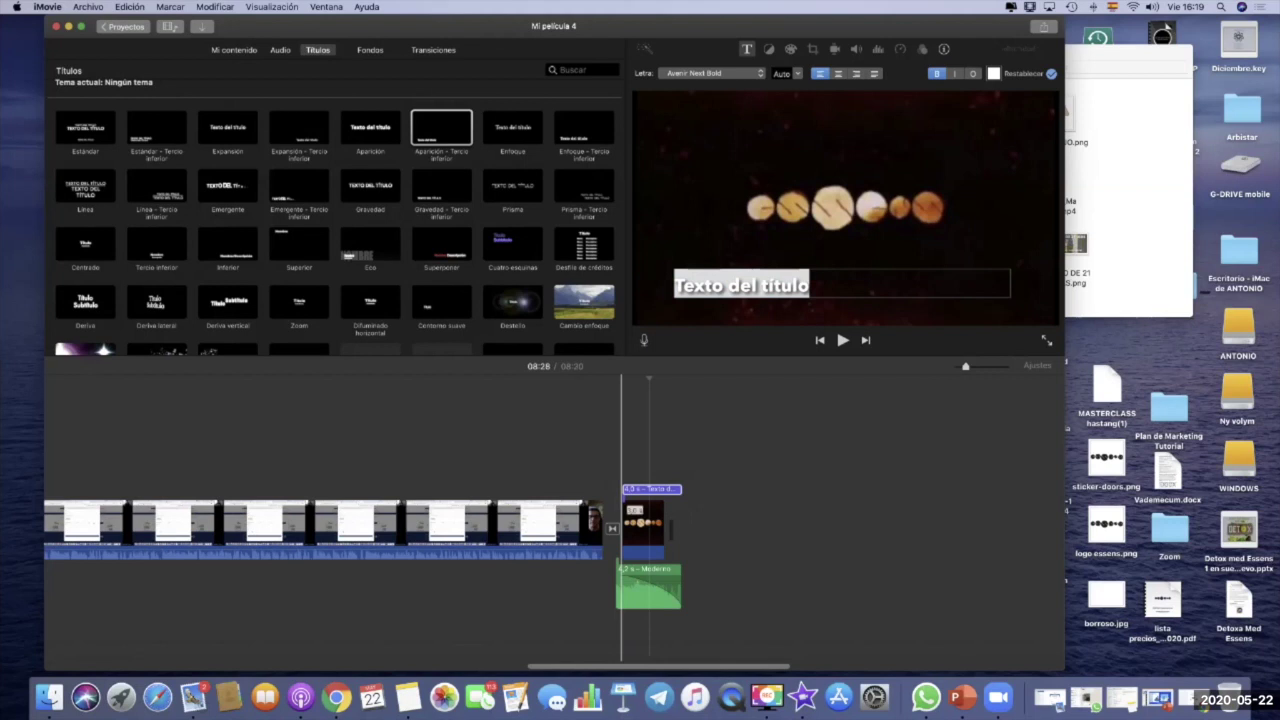
pyautogui.moveTo(666, 520)
pyautogui.mouseDown()
pyautogui.moveTo(669, 500)
pyautogui.moveTo(677, 530)
pyautogui.mouseUp()
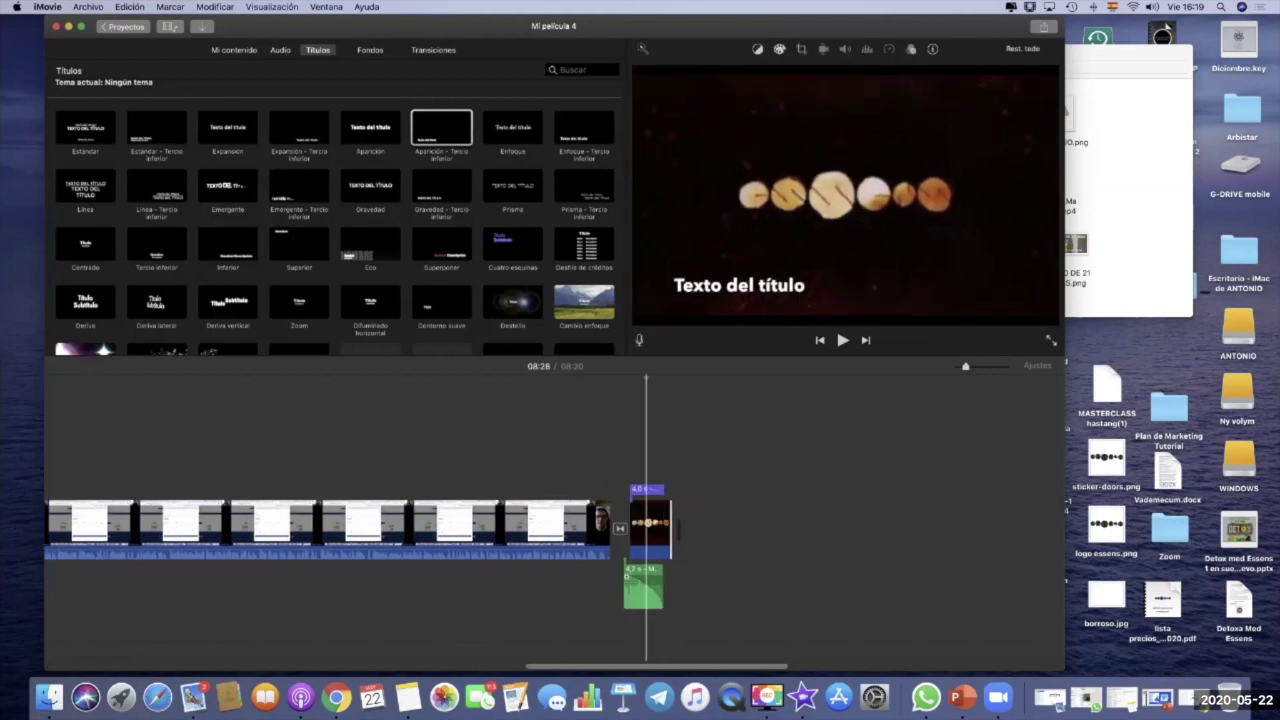
pyautogui.moveTo(662, 585); pyautogui.dragTo(670, 585)
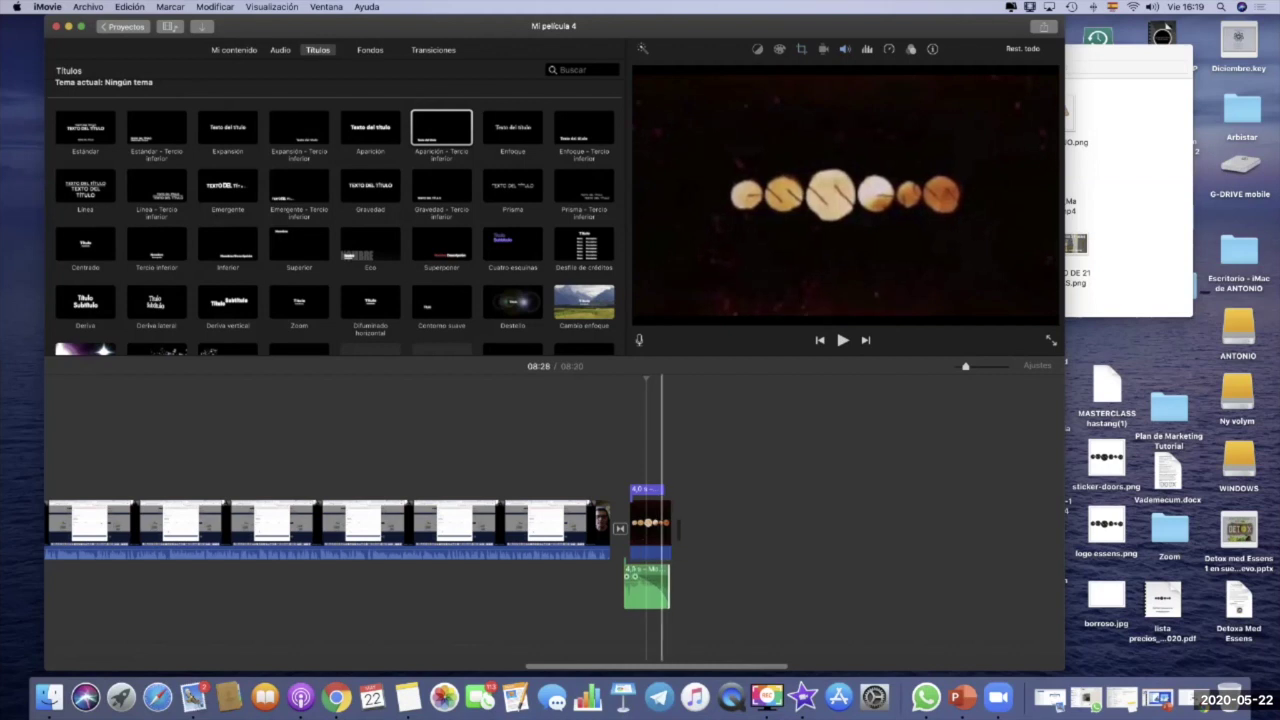
pyautogui.click(648, 489)
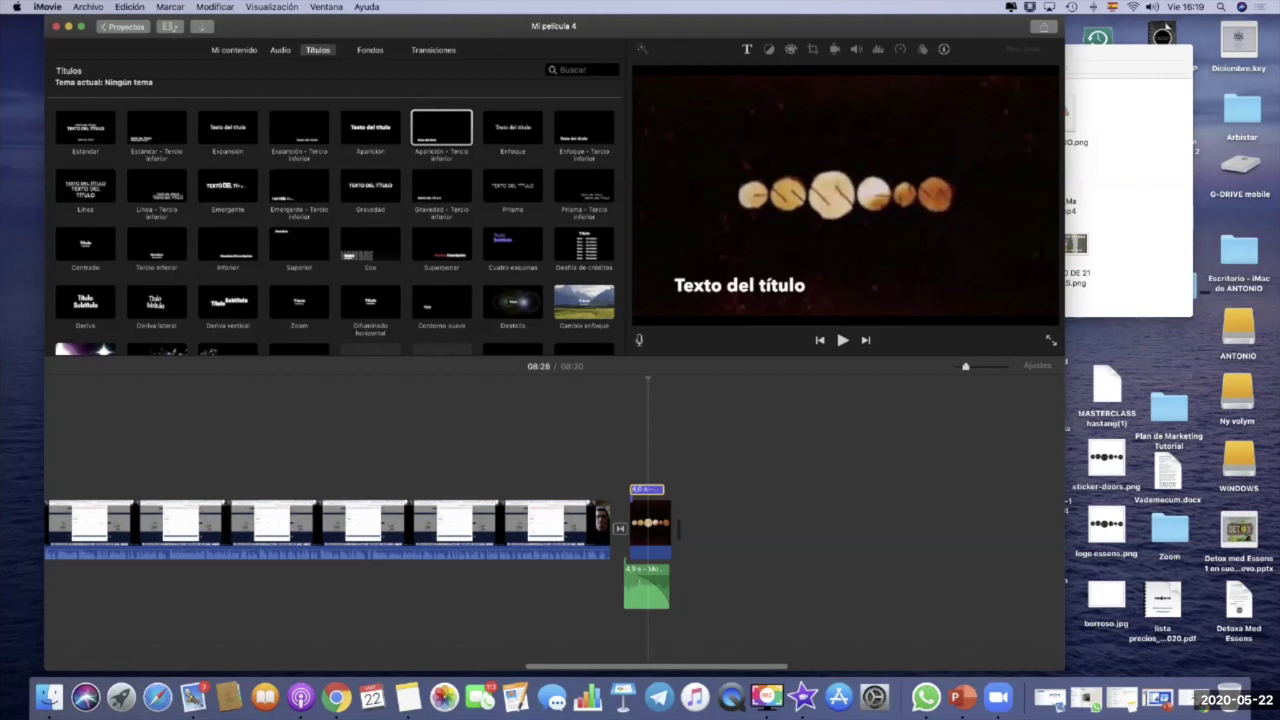
pyautogui.doubleClick(740, 285)
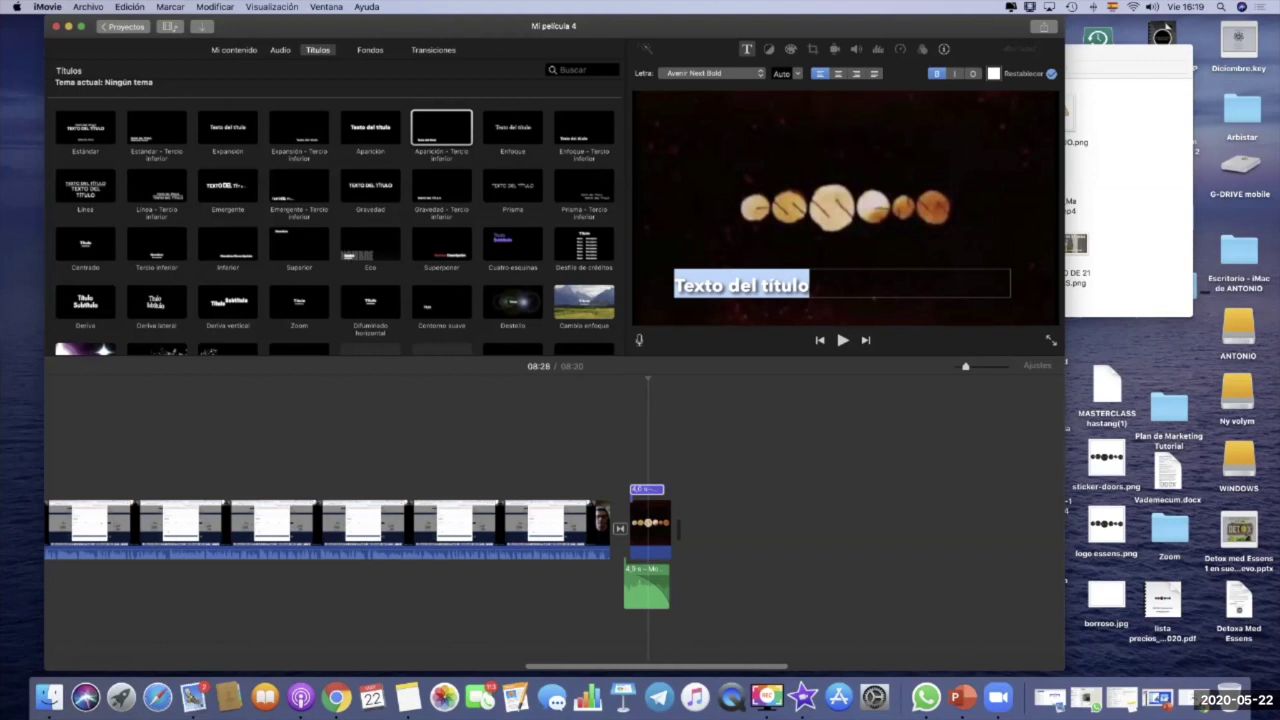
# Step: Type 'Éxito con vuestros equipos en Latino américa.' as the title, correcting the accent on américa
pyautogui.write('Ex')
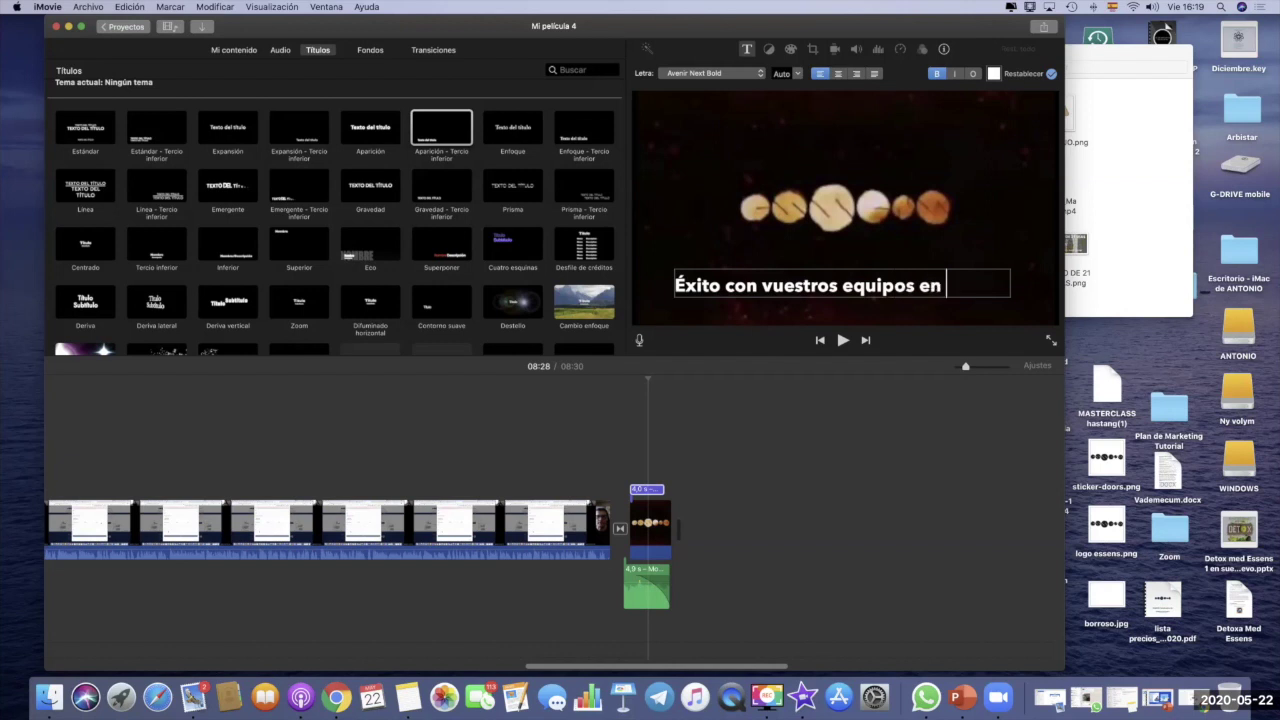
pyautogui.write('america.')
pyautogui.press('super+a')
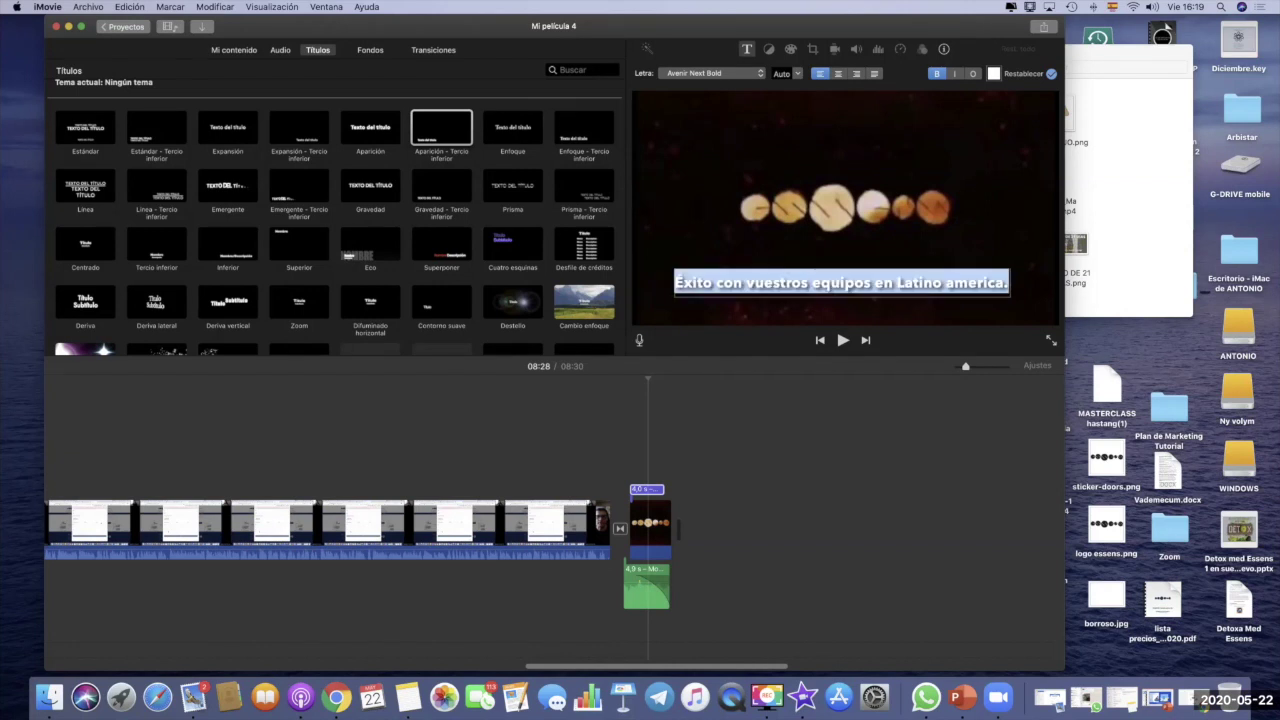
pyautogui.press('Right')
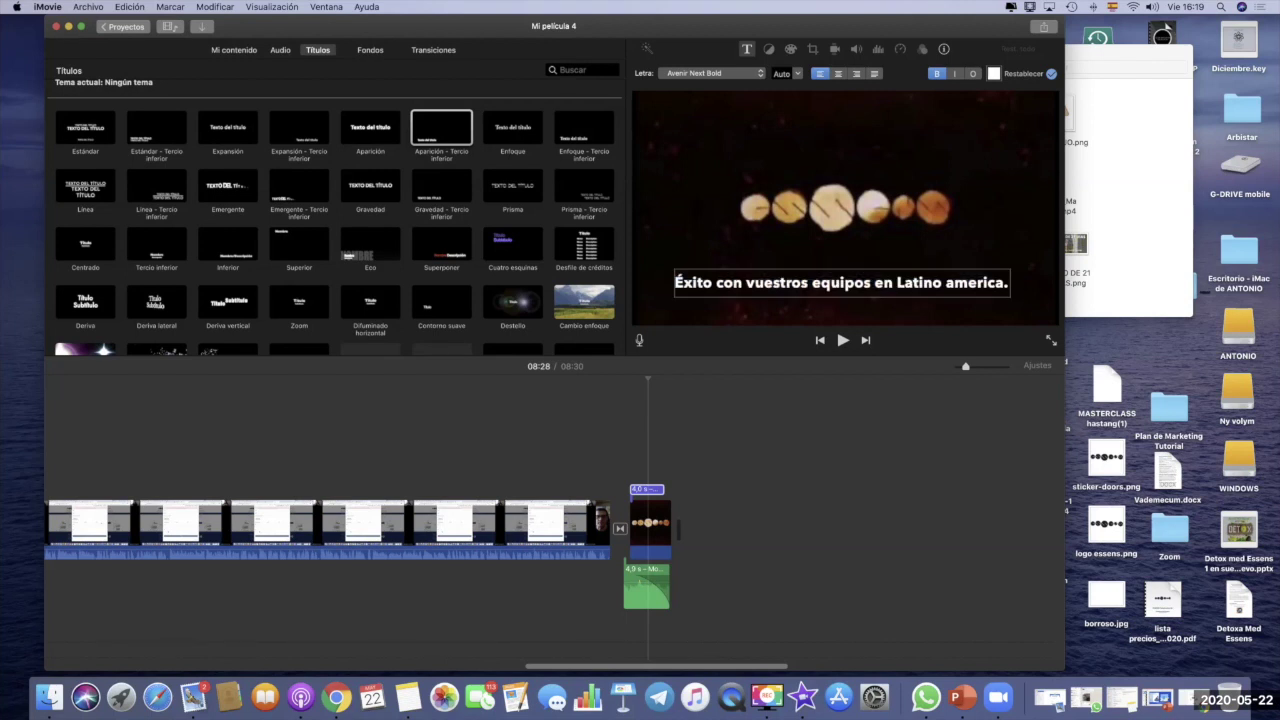
pyautogui.press('BackSpace')
pyautogui.write('é')
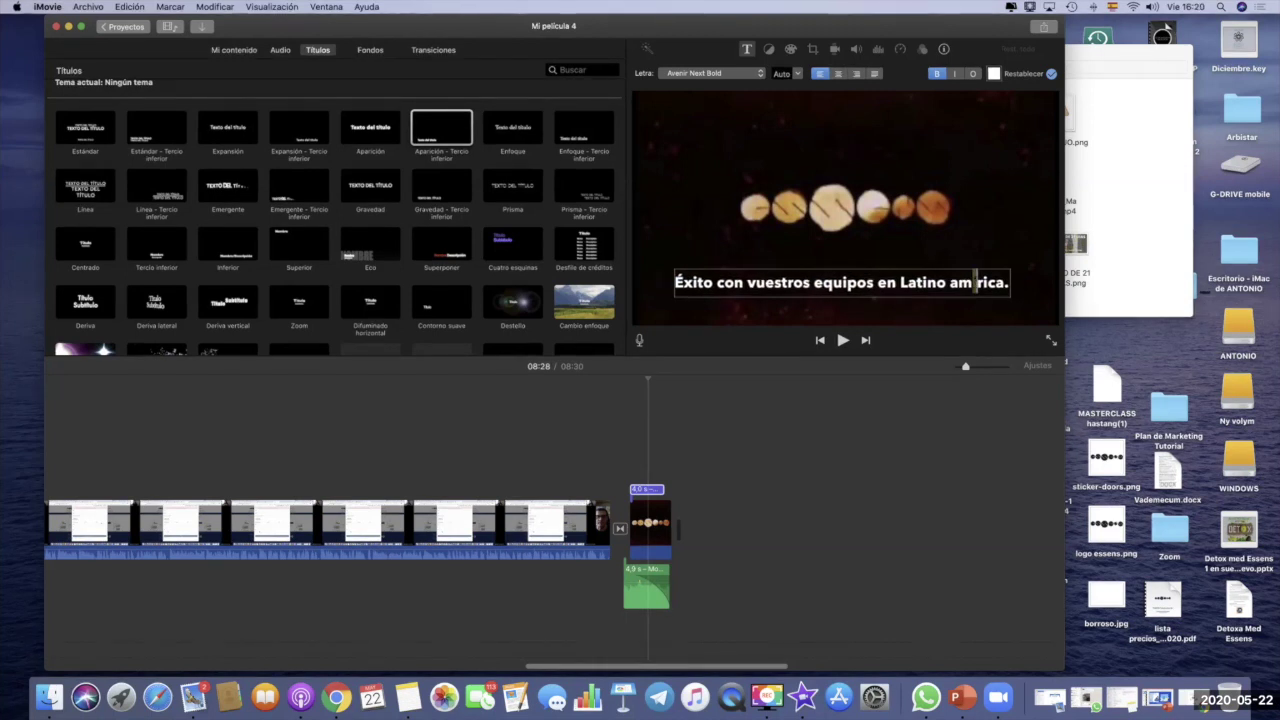
pyautogui.press('Escape')
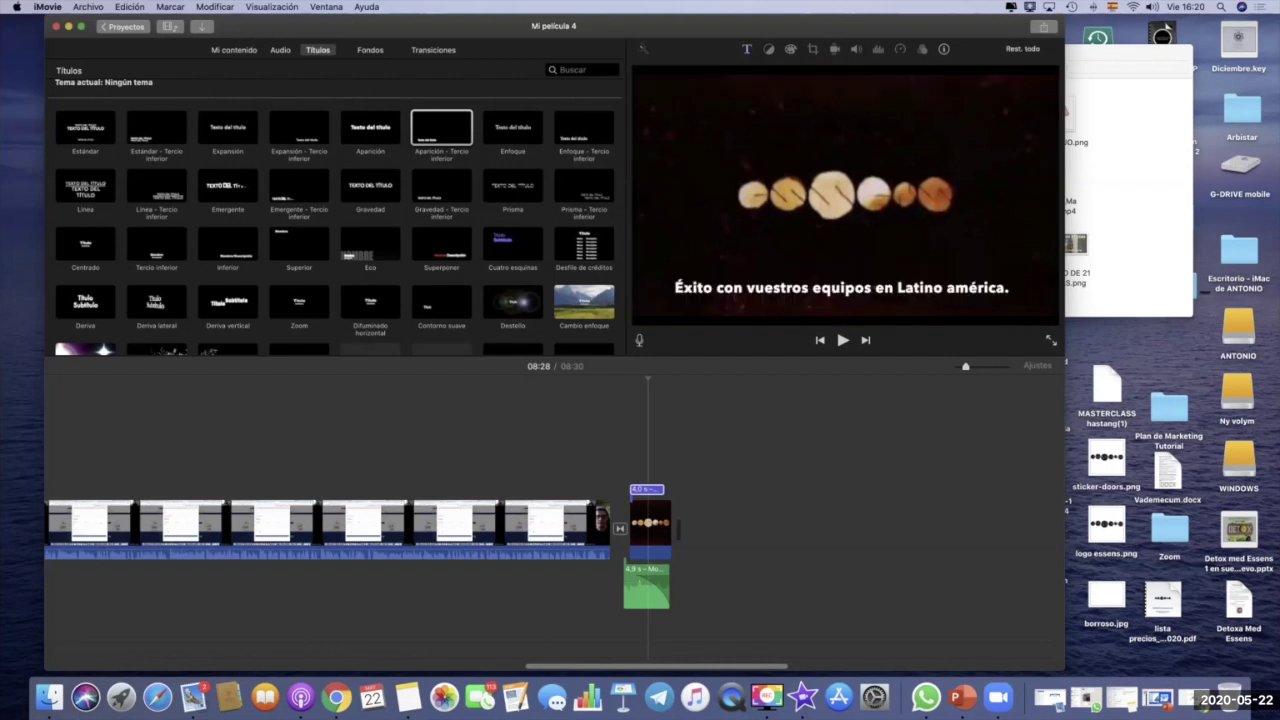
pyautogui.press('super+minus')
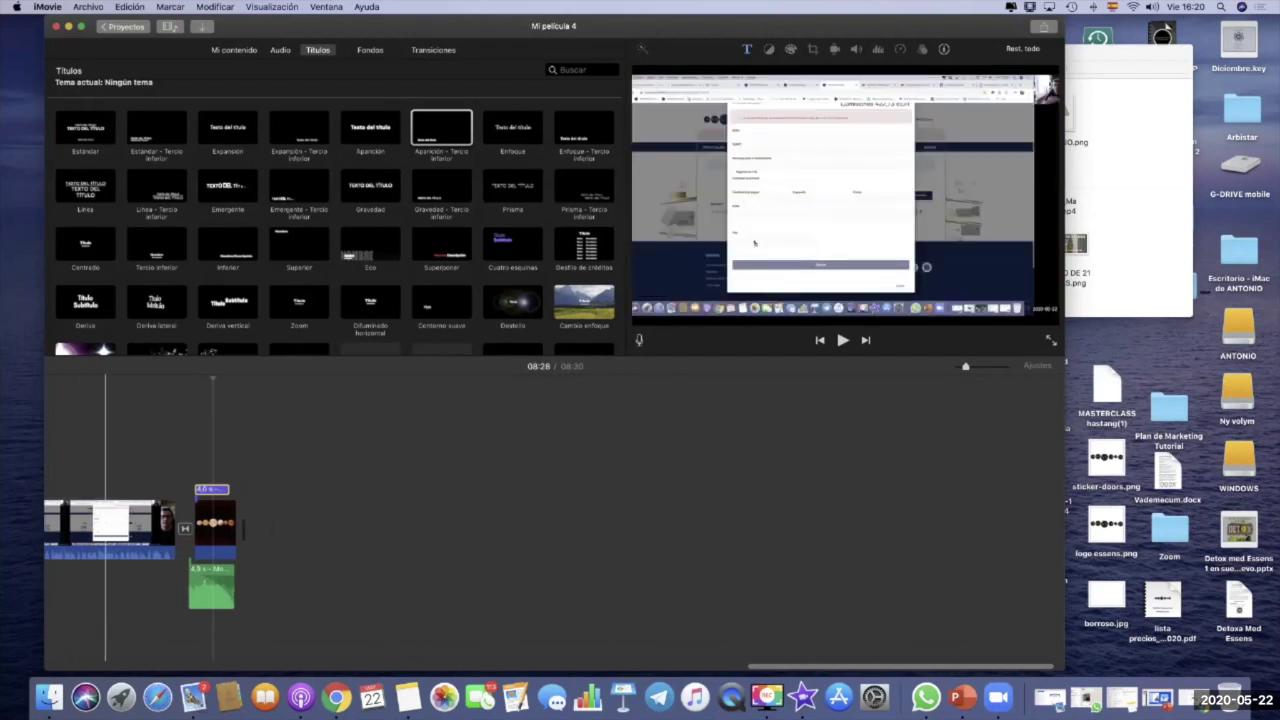
pyautogui.hscroll(-20, 550, 520)
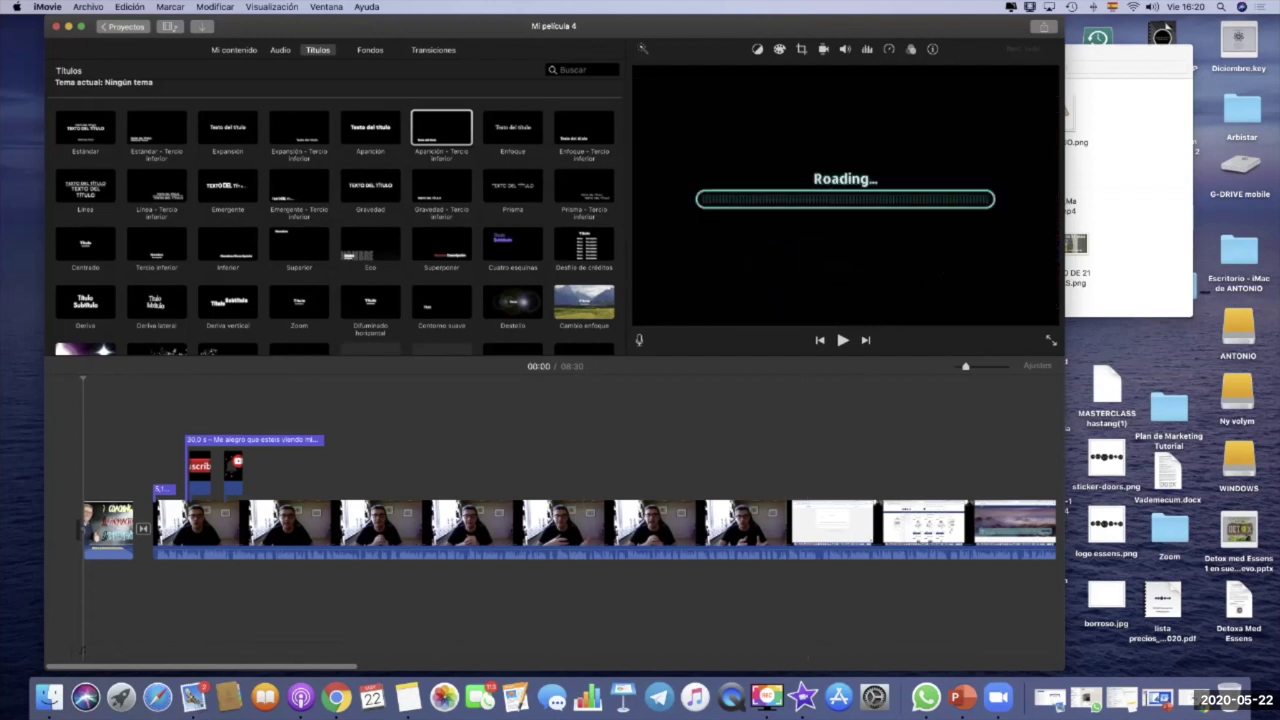
pyautogui.click(843, 340)
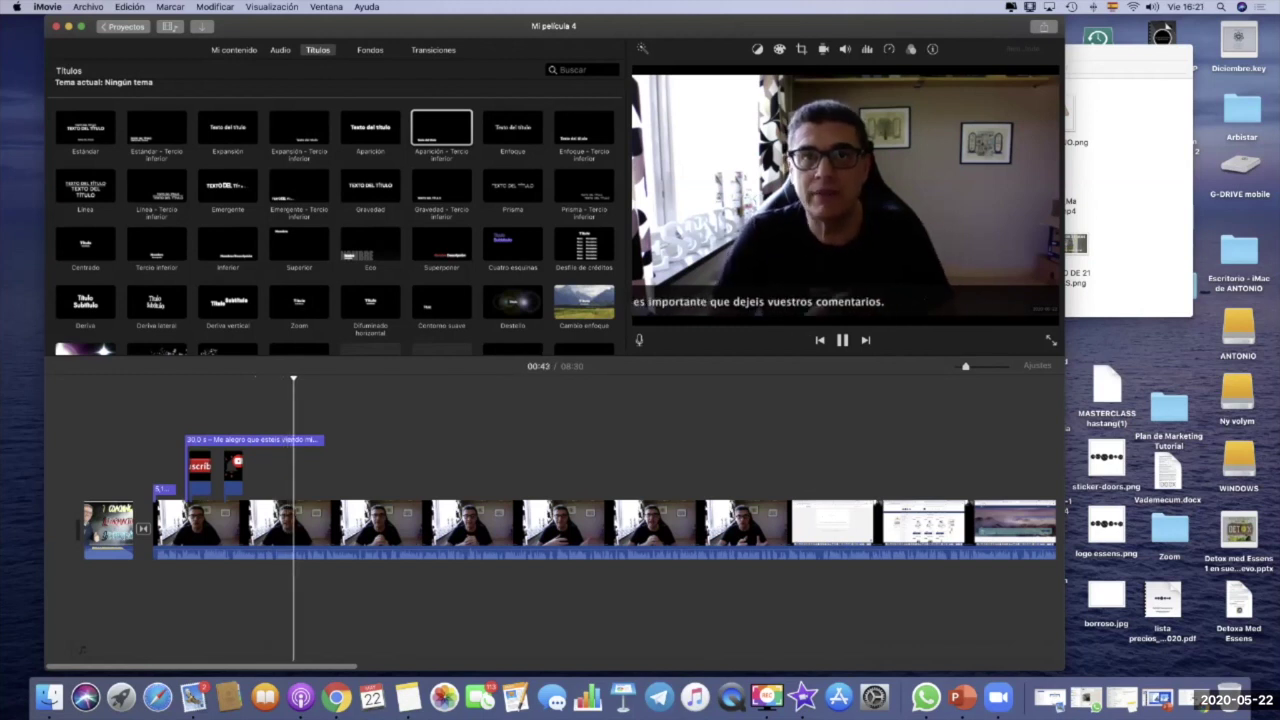
pyautogui.hscroll(20, 550, 520)
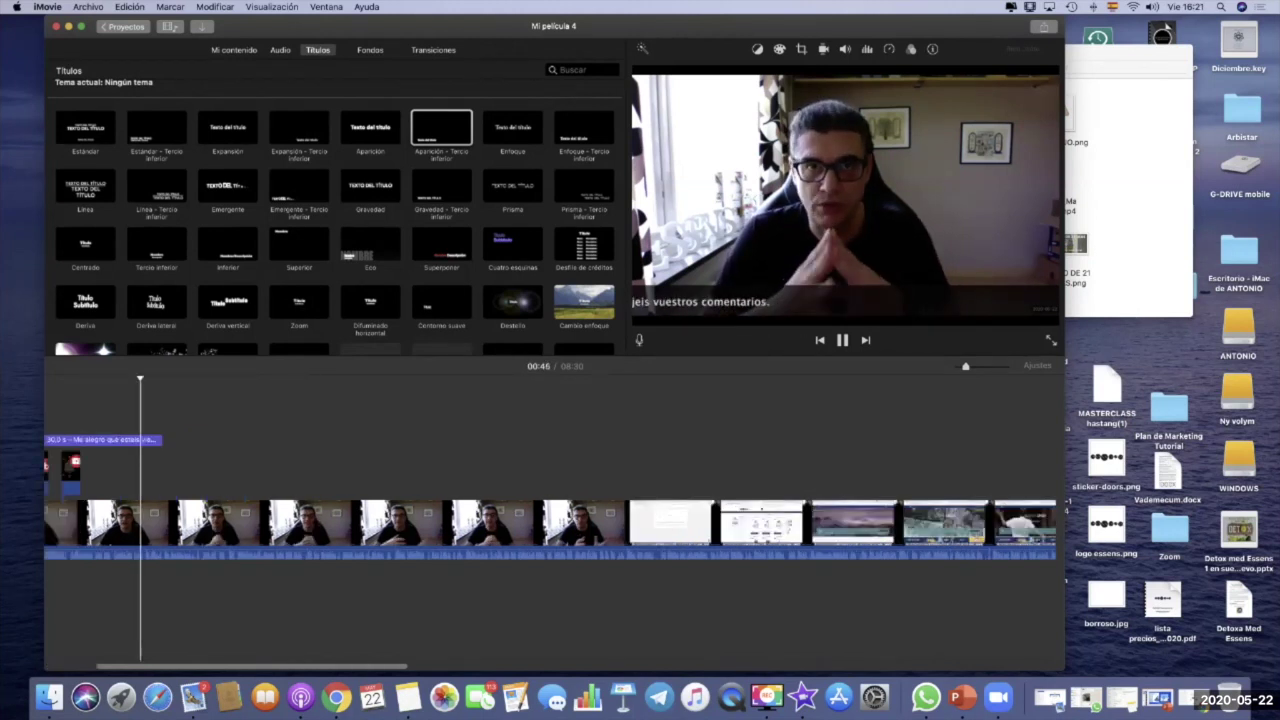
pyautogui.hscroll(-5, 400, 525)
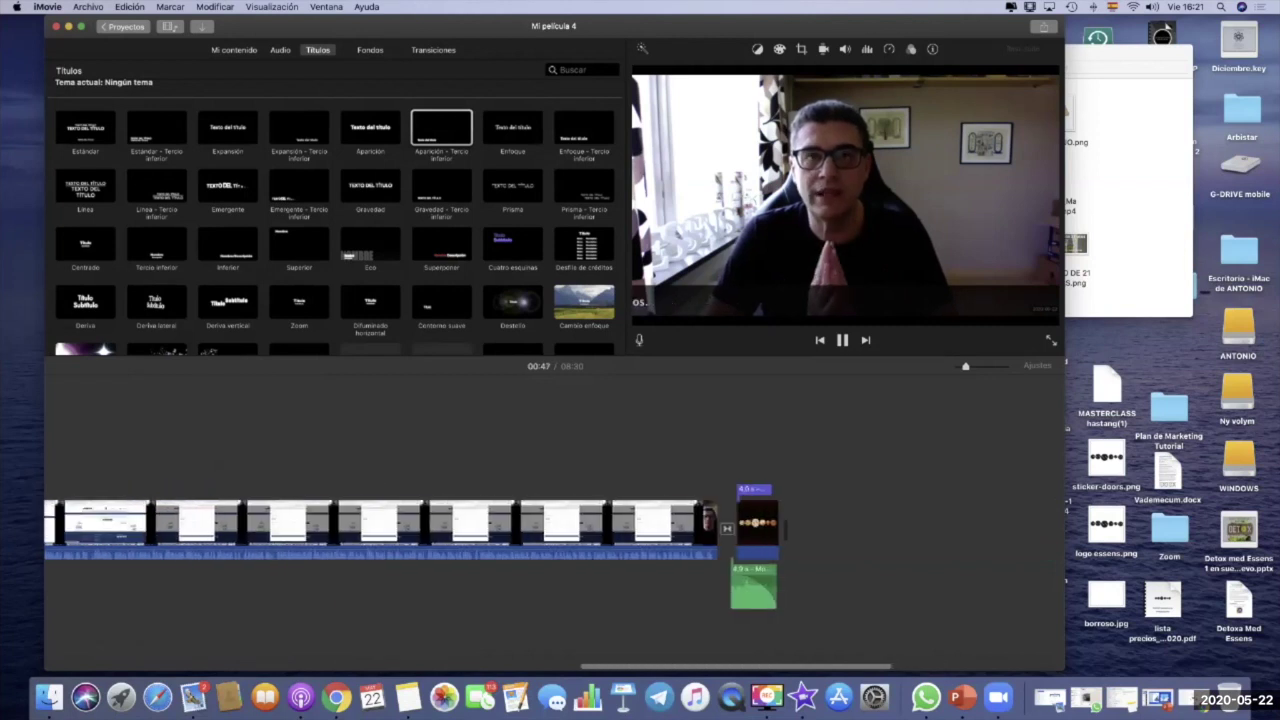
pyautogui.click(645, 441)
pyautogui.click(689, 441)
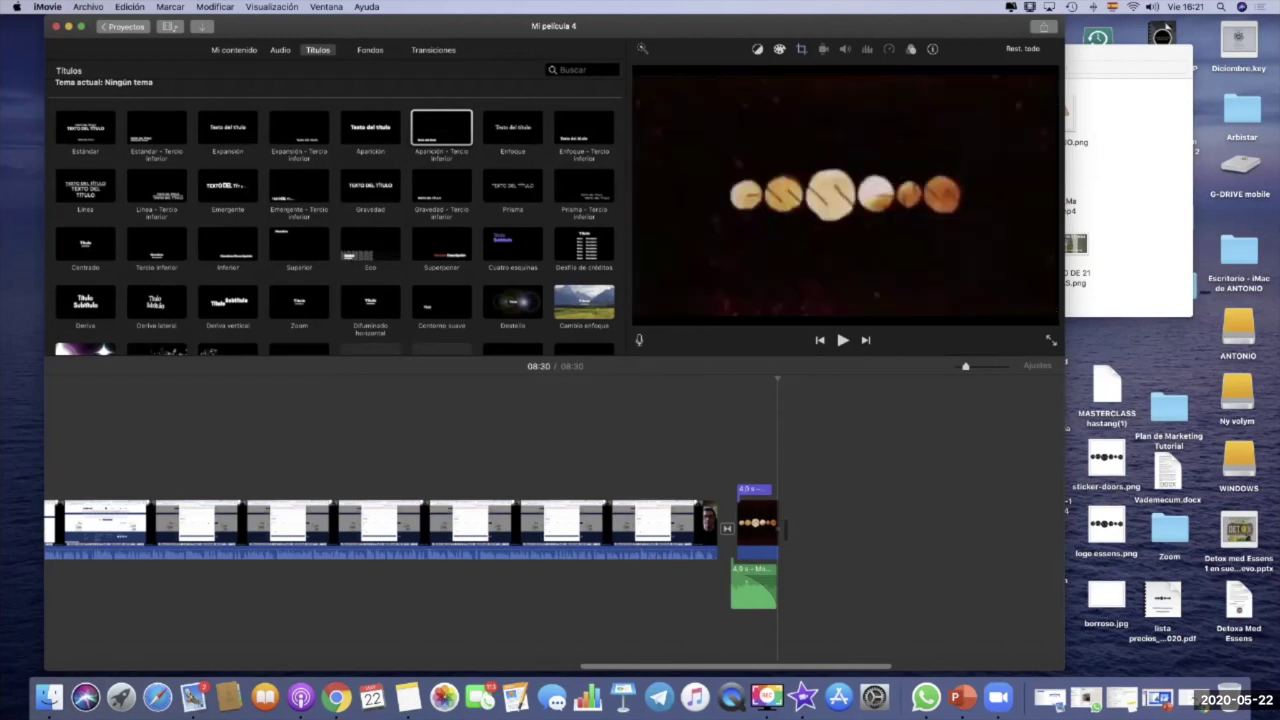
# Step: Leave the project and confirm 'campo hispano' as its name
pyautogui.click(121, 26)
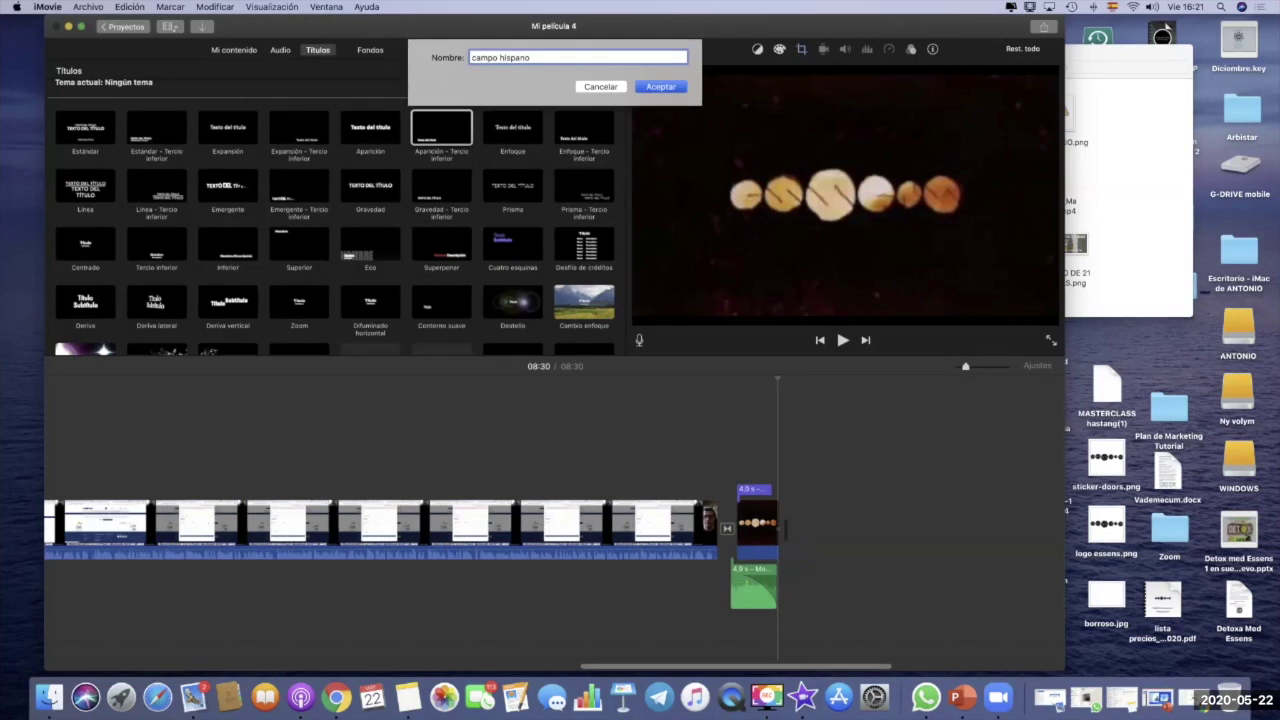
pyautogui.press('Return')
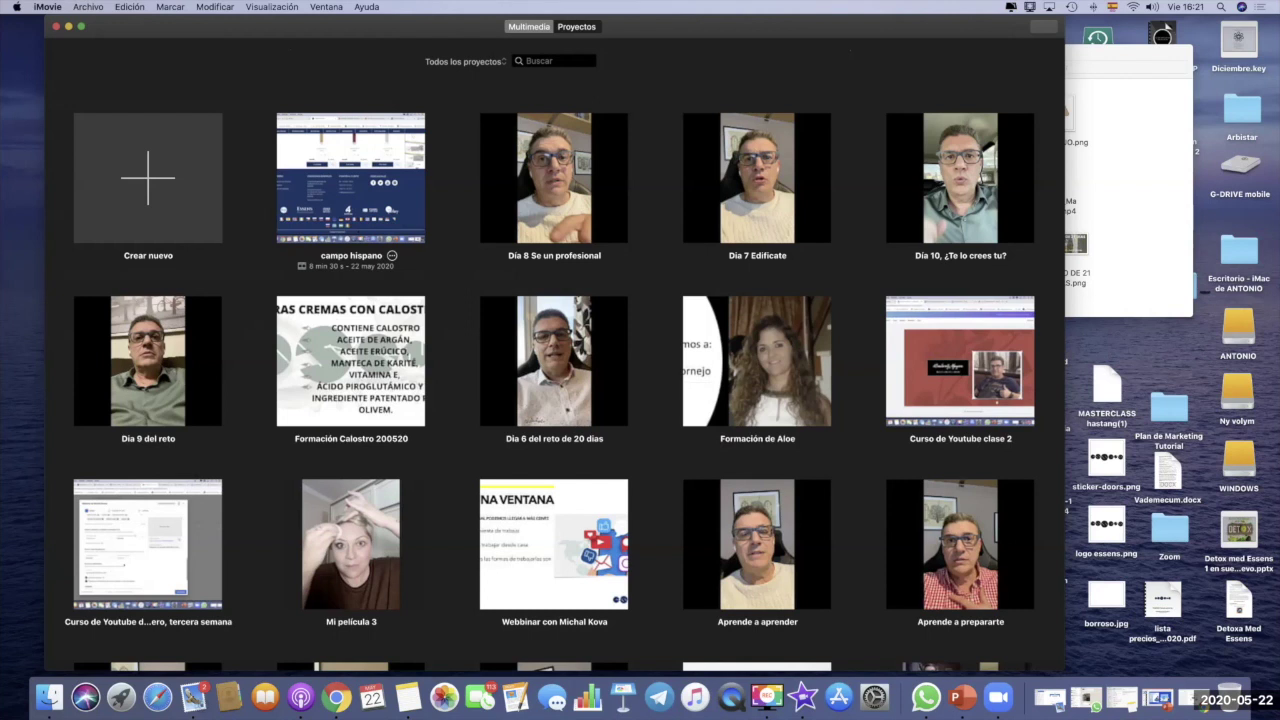
# Step: Open YouTube sharing for the campo hispano project
pyautogui.click(391, 255)
pyautogui.moveTo(470, 285)
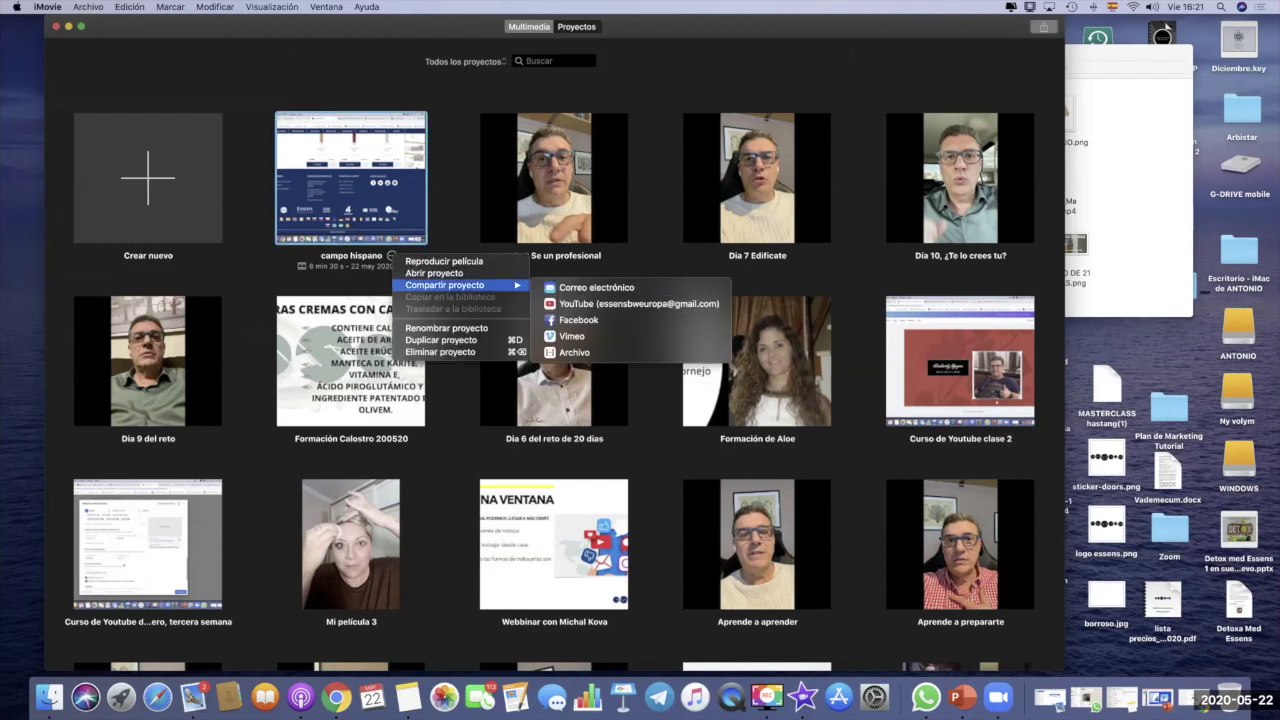
pyautogui.click(638, 303)
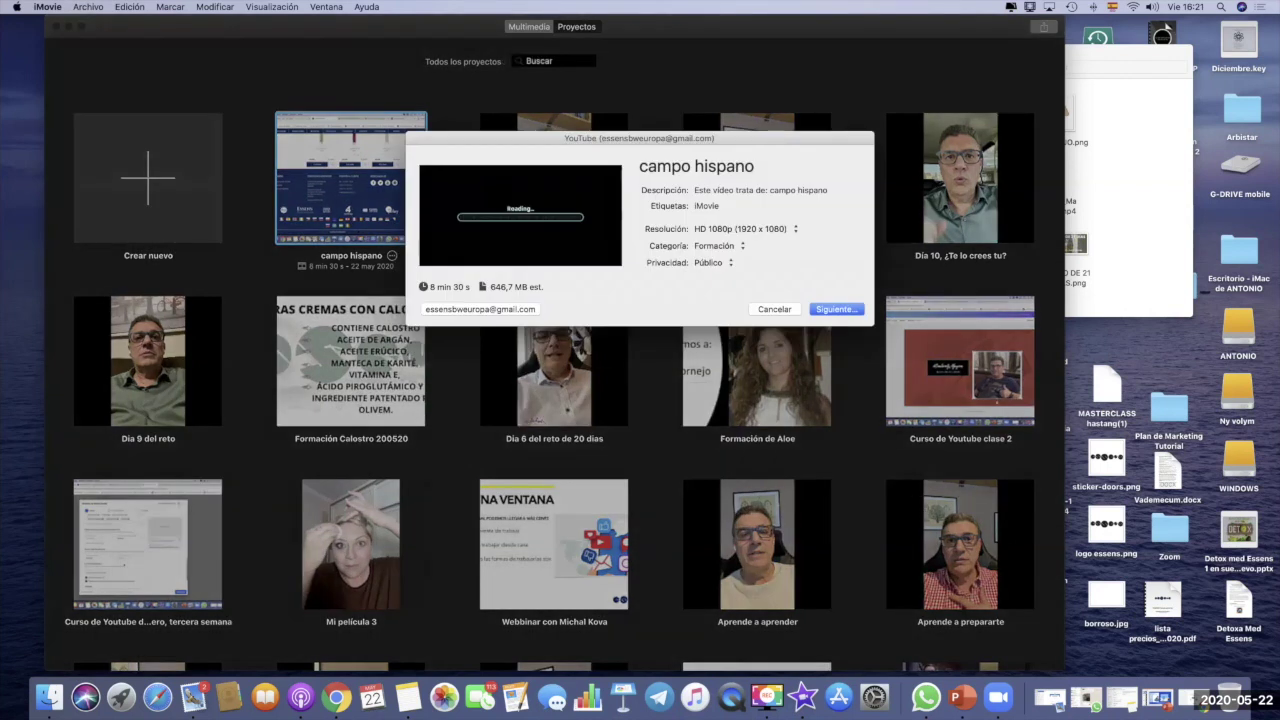
# Step: Keep category Formación, set privacy to Sin clasificar, accept the terms and publish
pyautogui.click(718, 245)
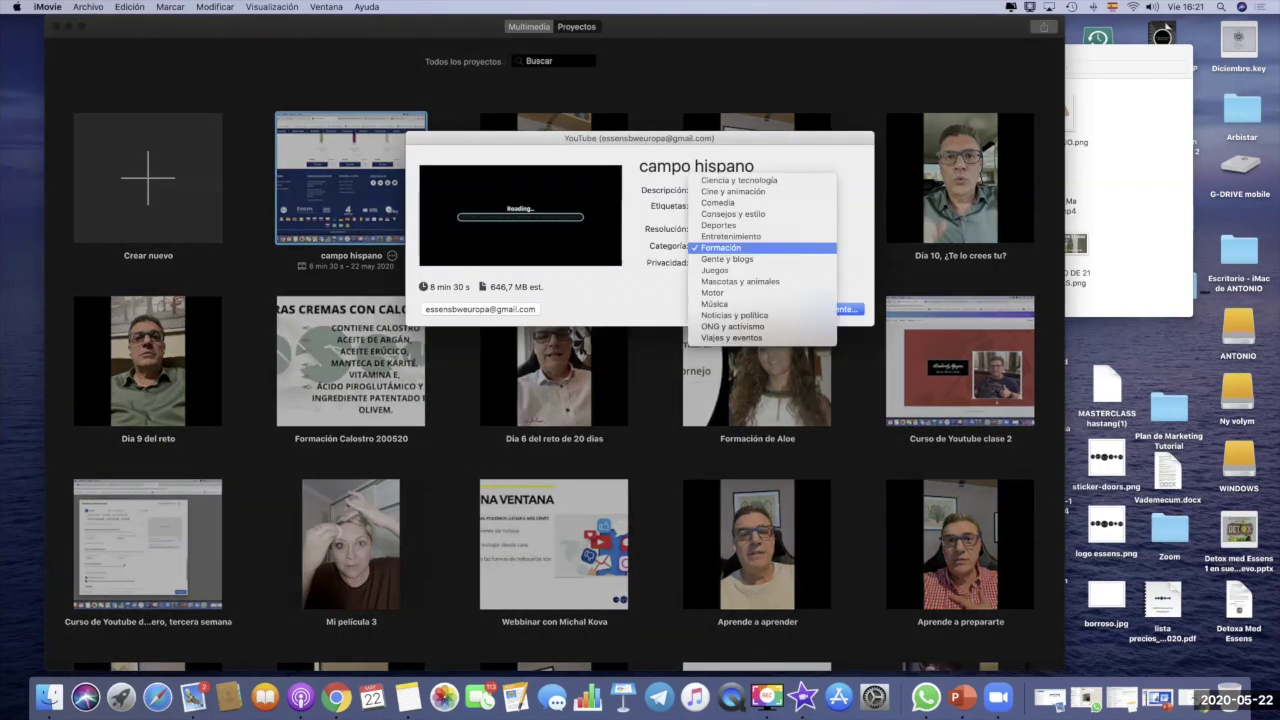
pyautogui.click(720, 247)
pyautogui.click(715, 263)
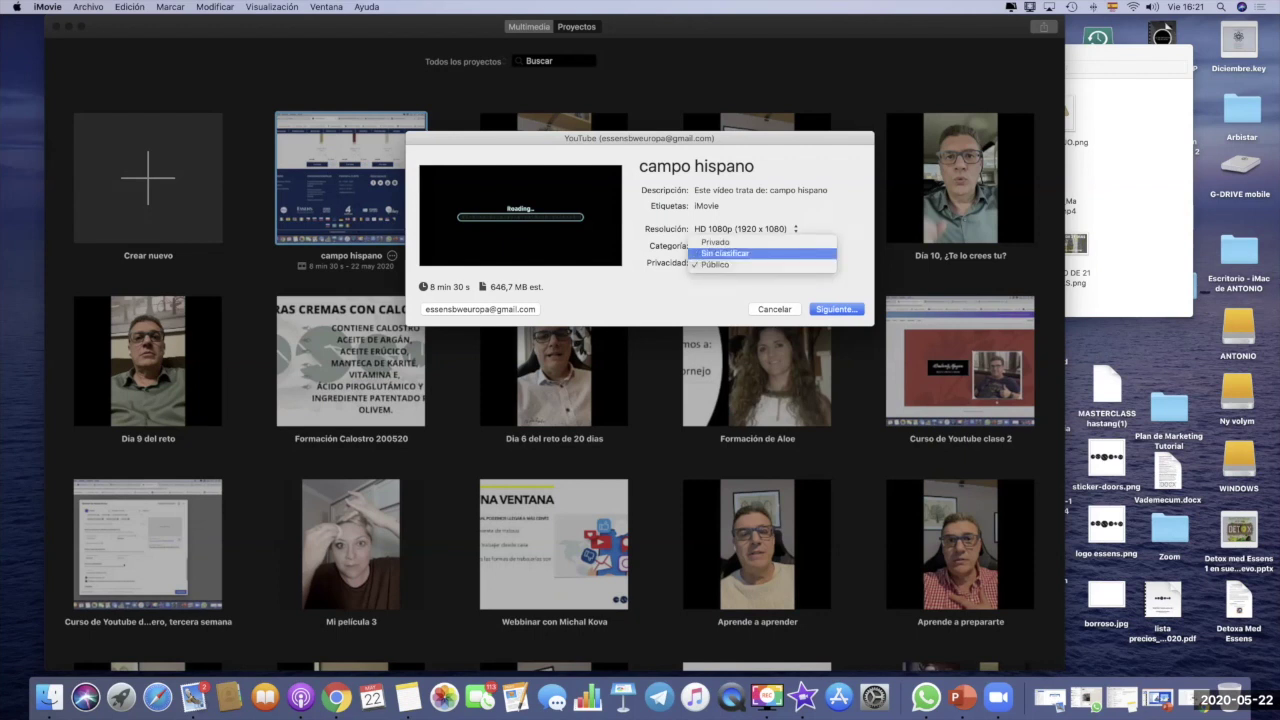
pyautogui.press('Escape')
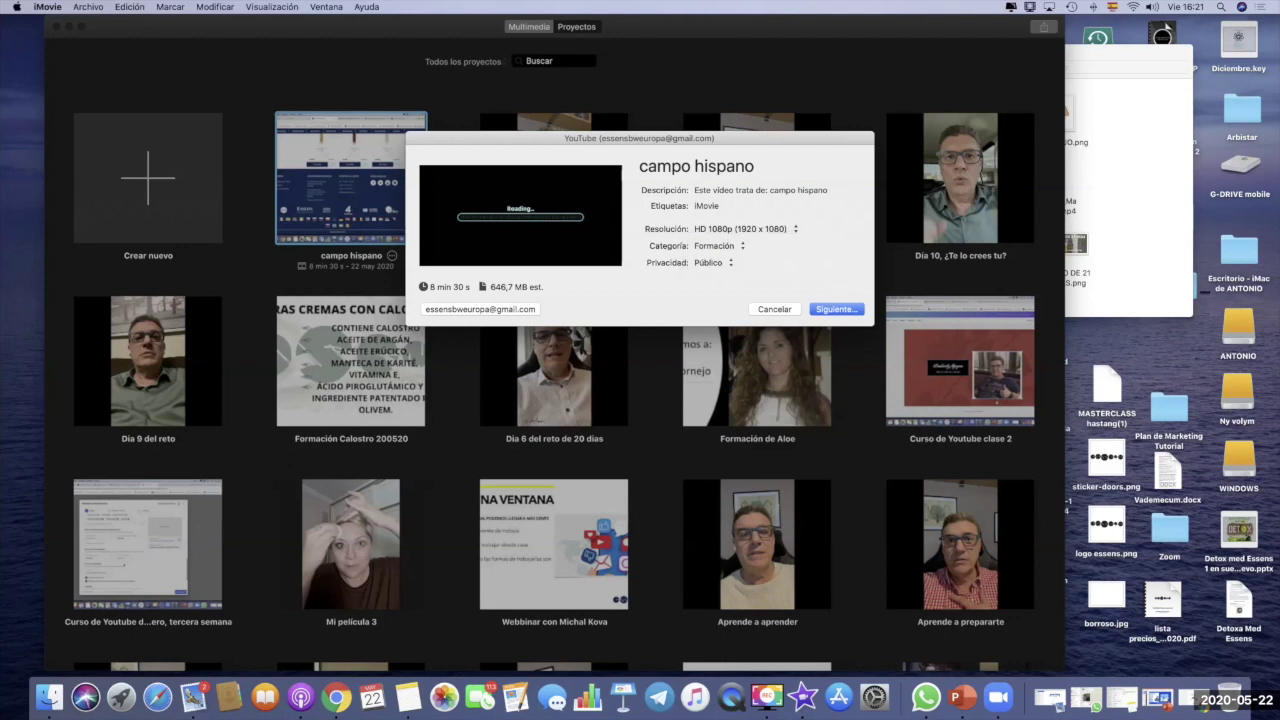
pyautogui.press('Return')
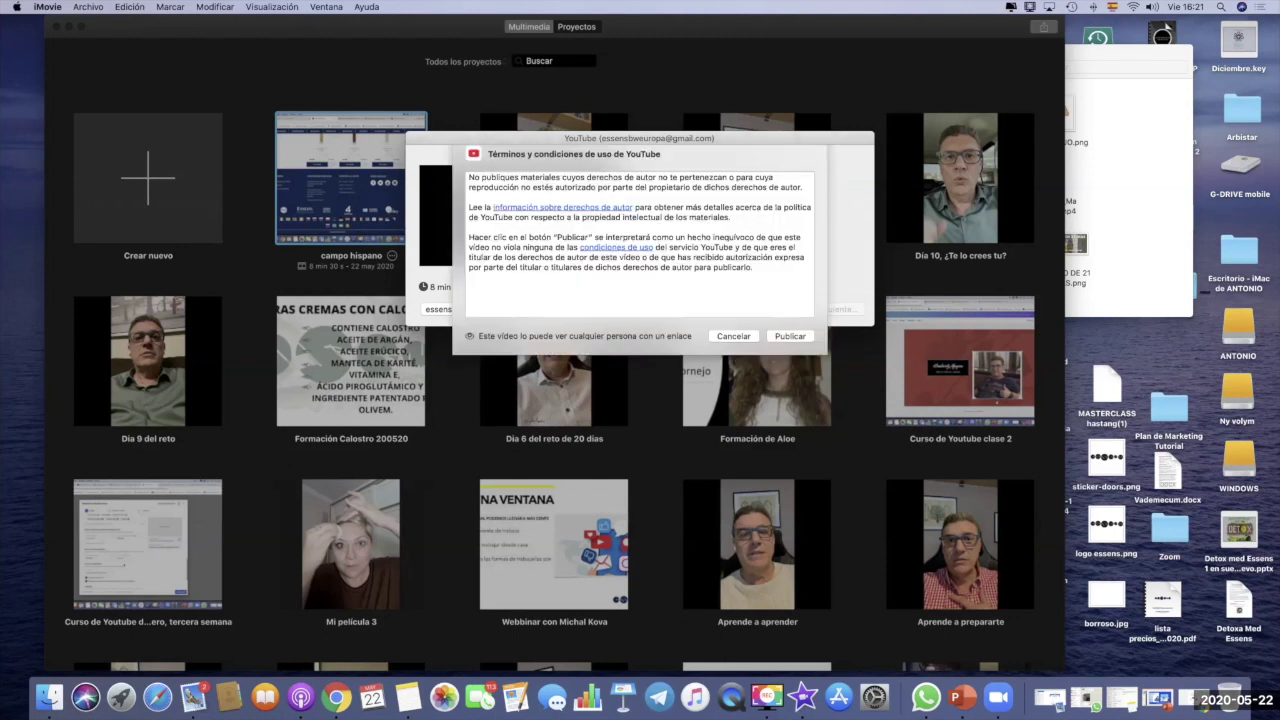
pyautogui.press('Return')
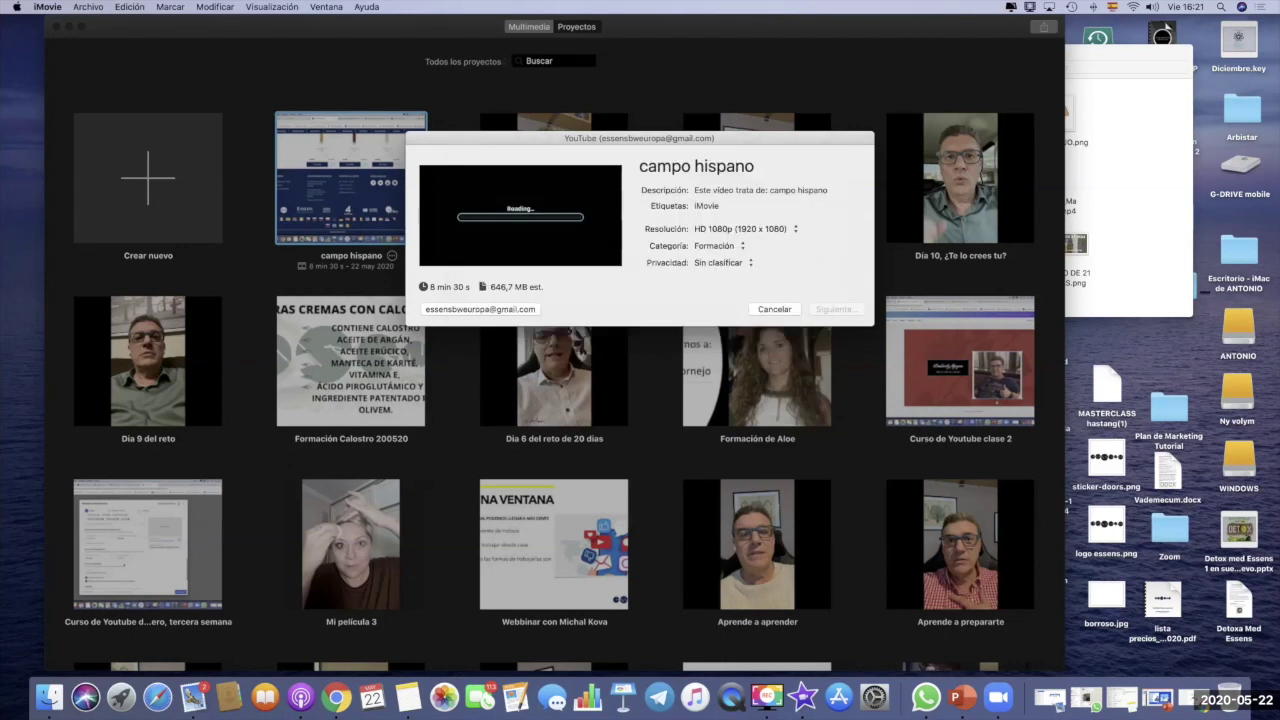
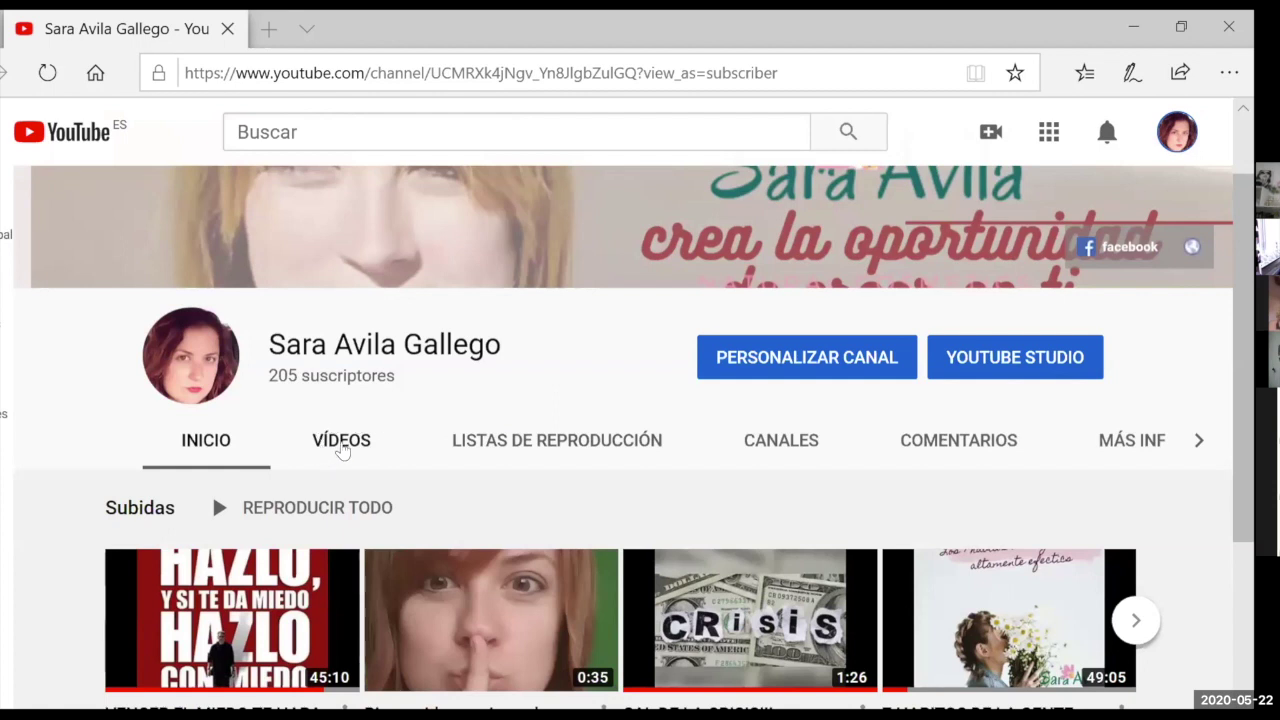
# Step: Open the channel customisation page (Personalizar canal)
pyautogui.scroll(1, 1100, 280)
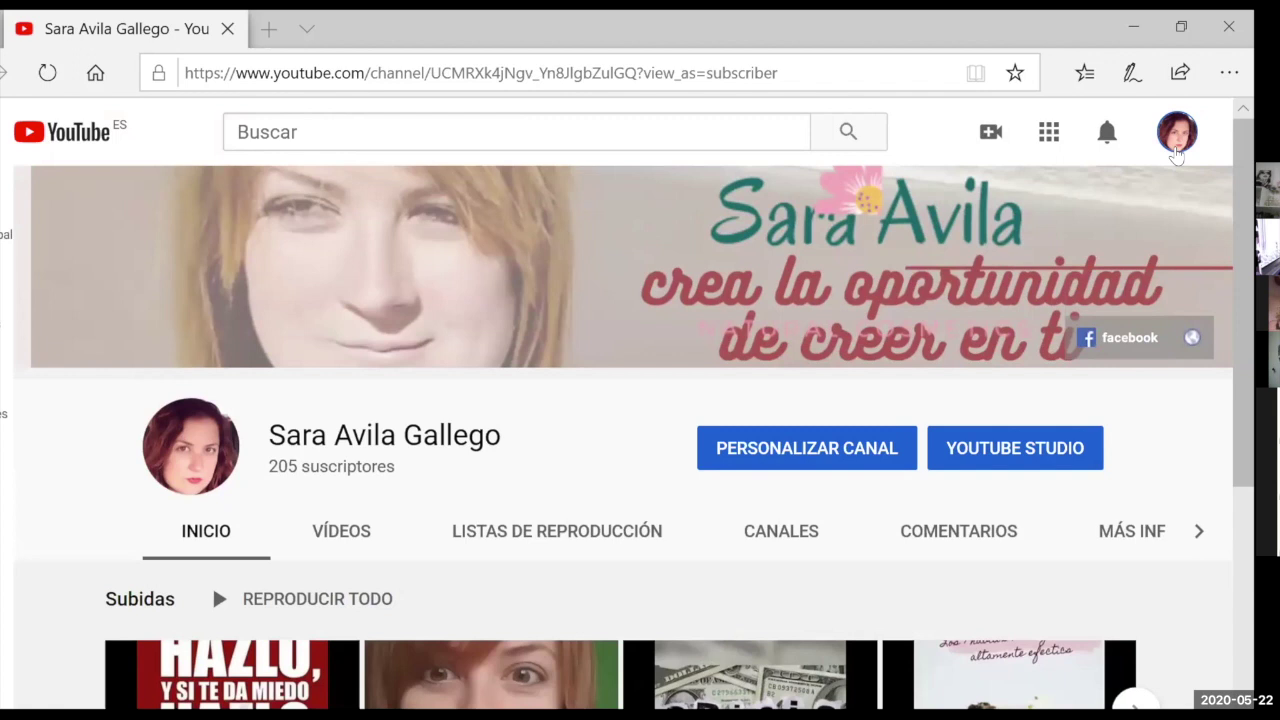
pyautogui.click(1176, 148)
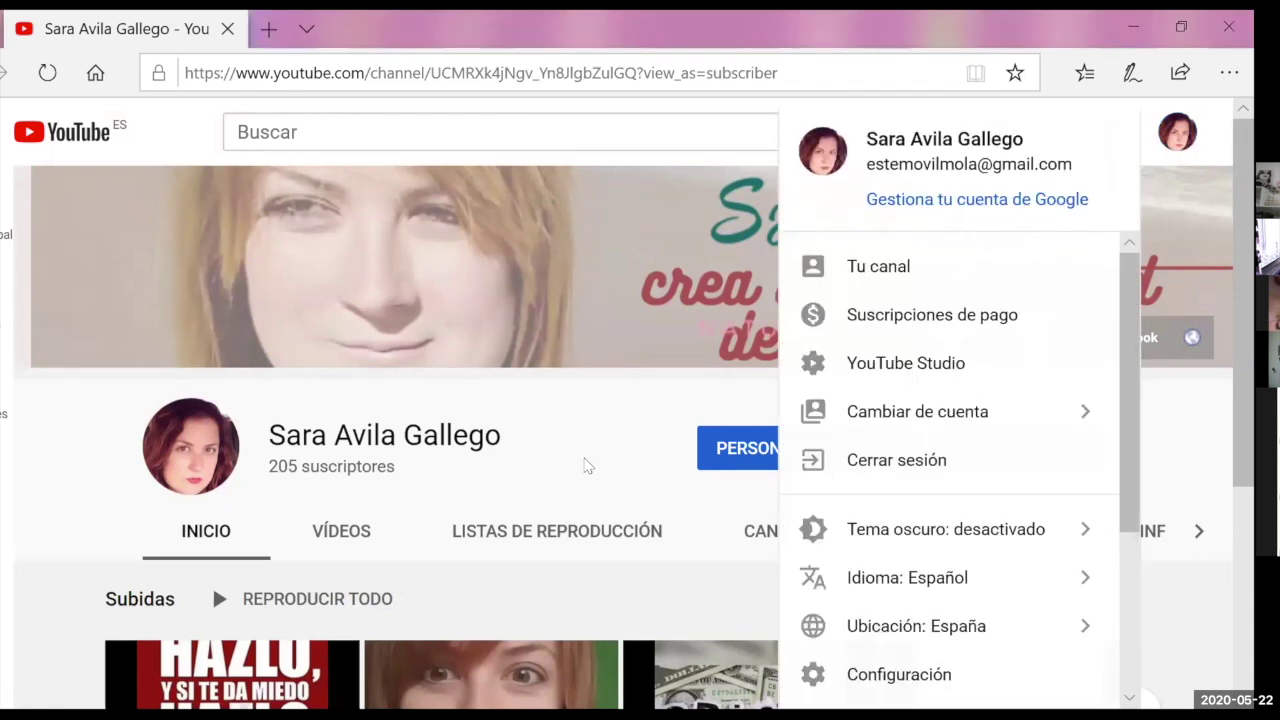
pyautogui.press('Escape')
pyautogui.click(792, 462)
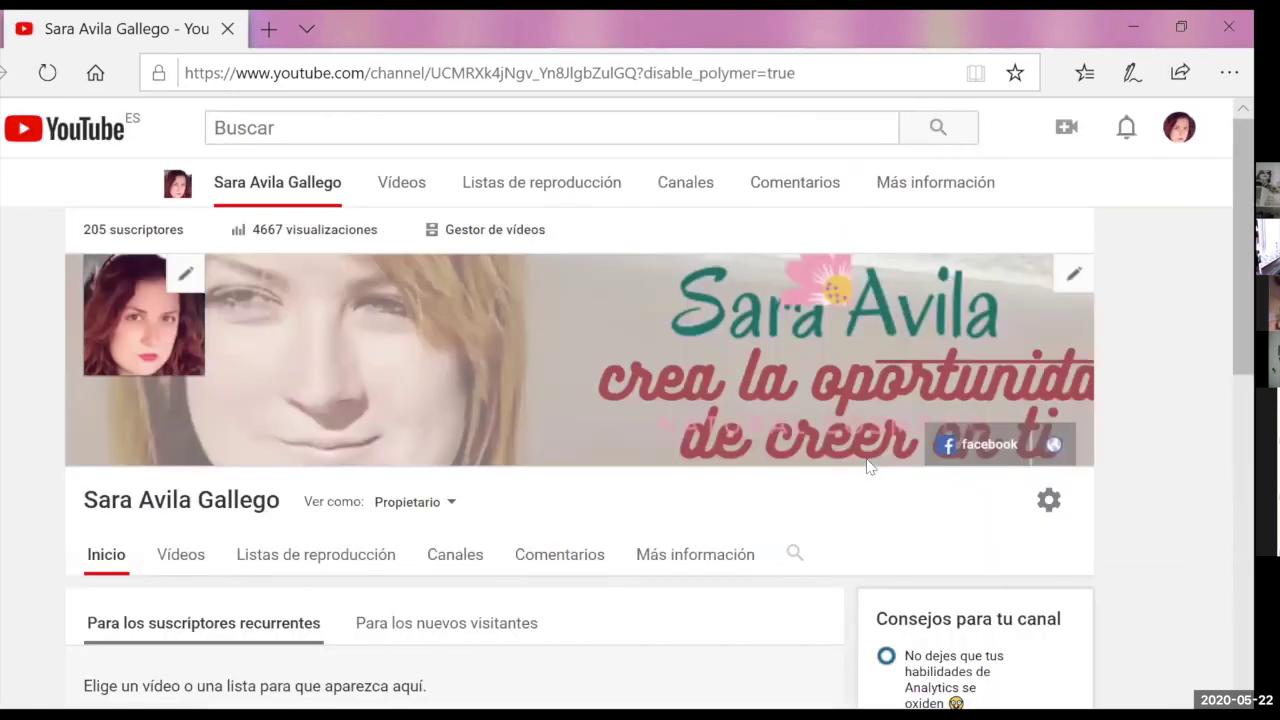
# Step: Open the Bienvenidos a mi canal video from the uploads shelf
pyautogui.scroll(-4, 868, 466)
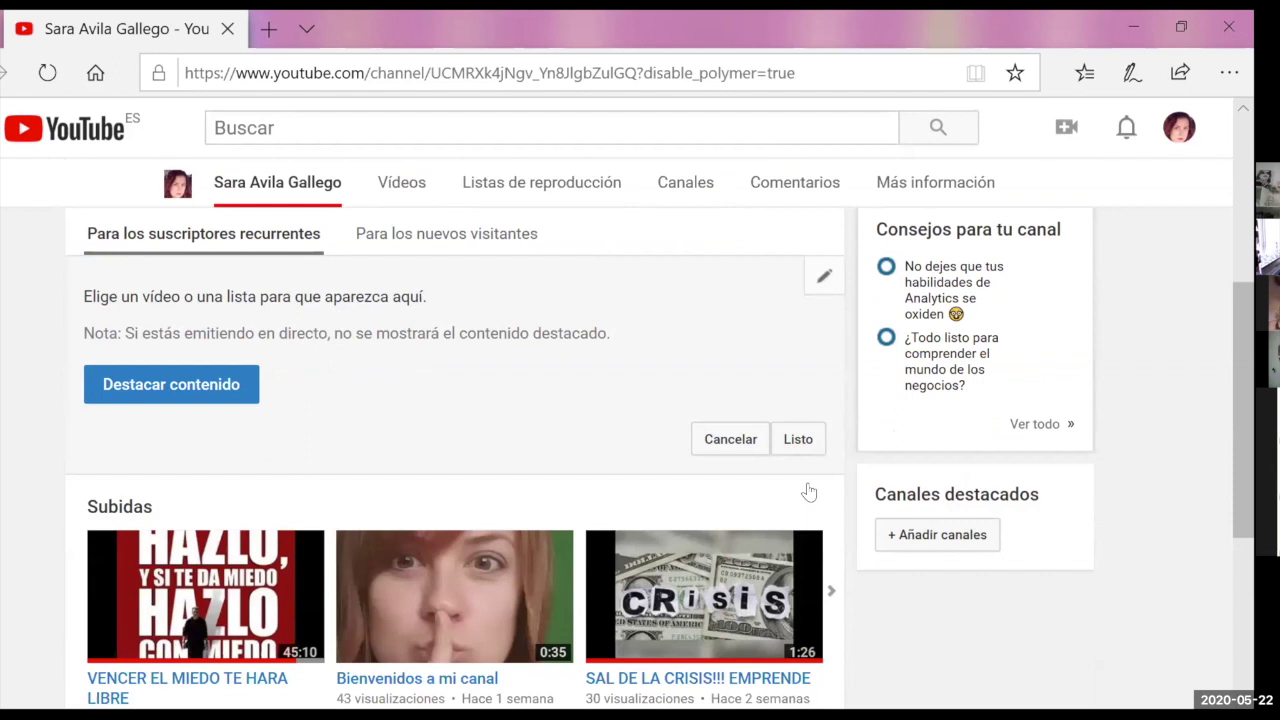
pyautogui.scroll(-2, 757, 494)
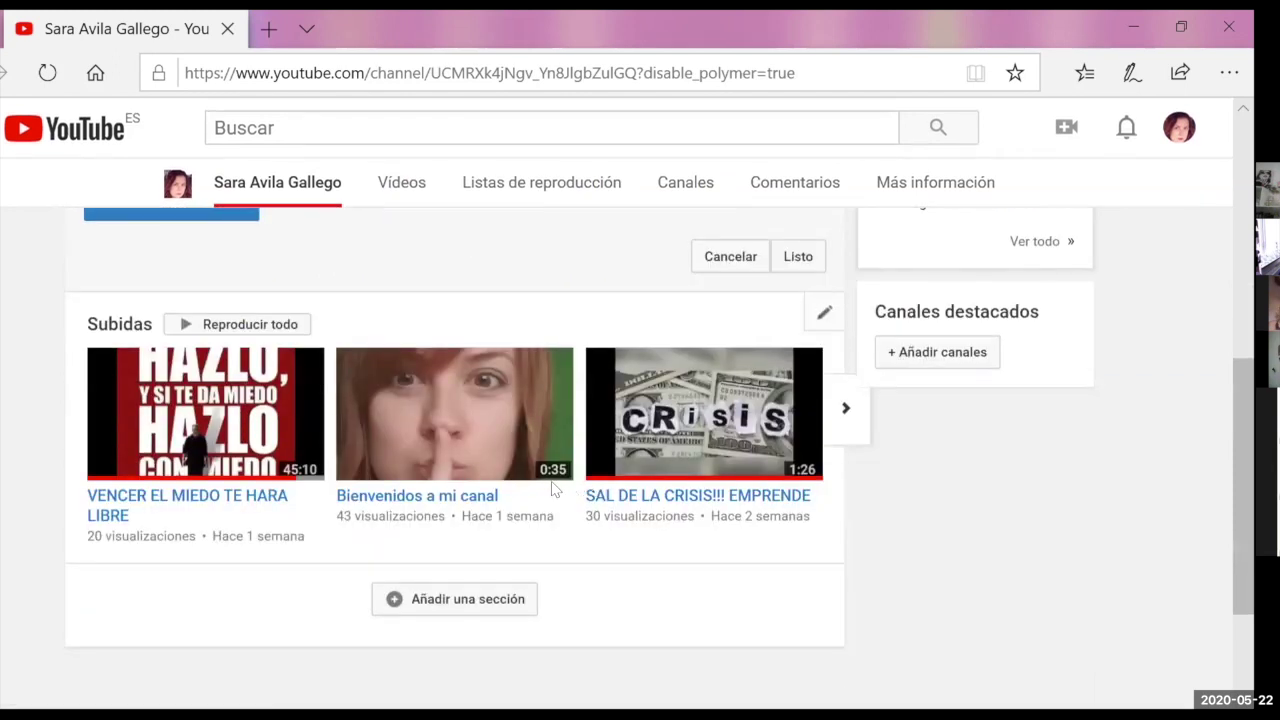
pyautogui.click(437, 451)
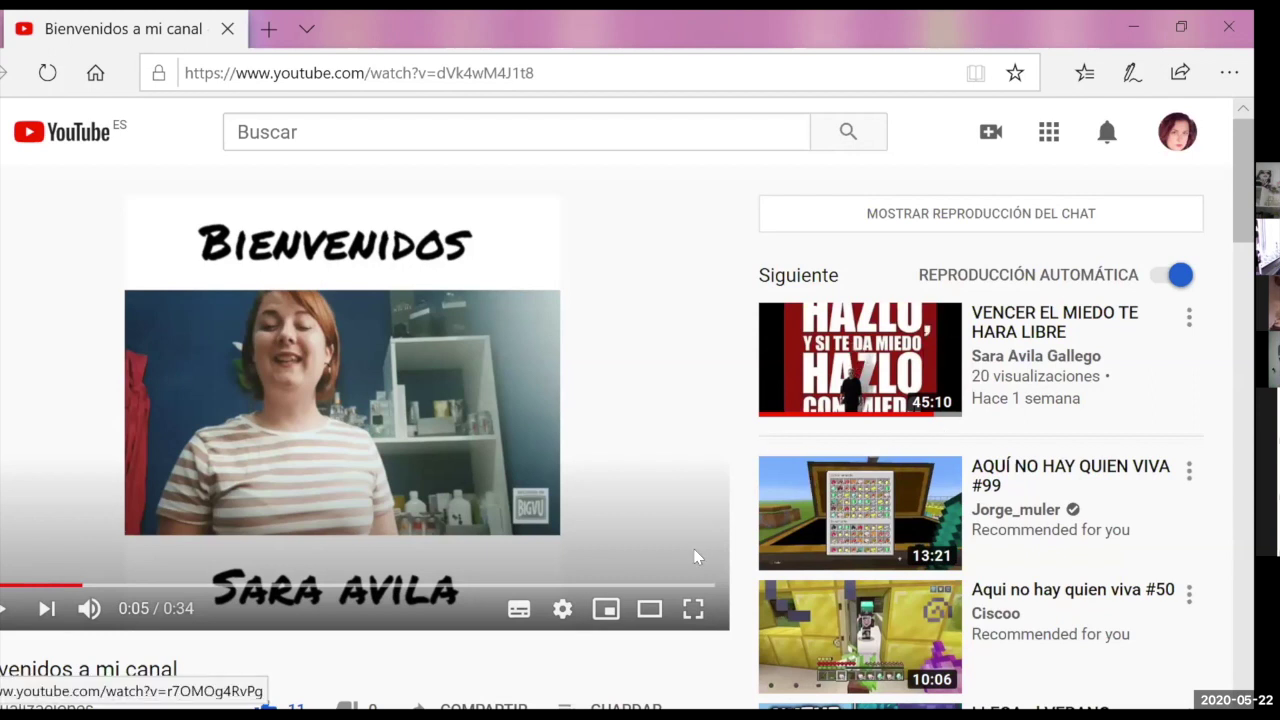
# Step: Open Editar vídeo for Bienvenidos a mi canal from below the player
pyautogui.scroll(-3, 585, 613)
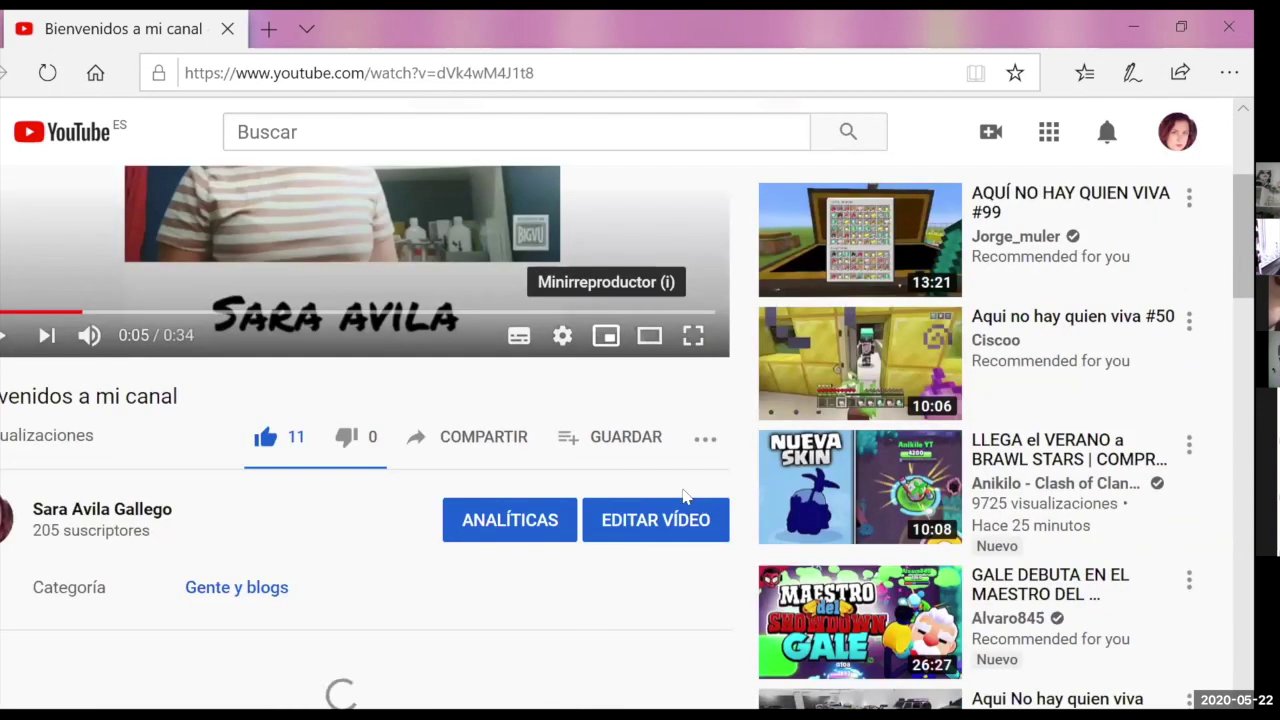
pyautogui.scroll(-2, 443, 466)
pyautogui.scroll(2, 443, 466)
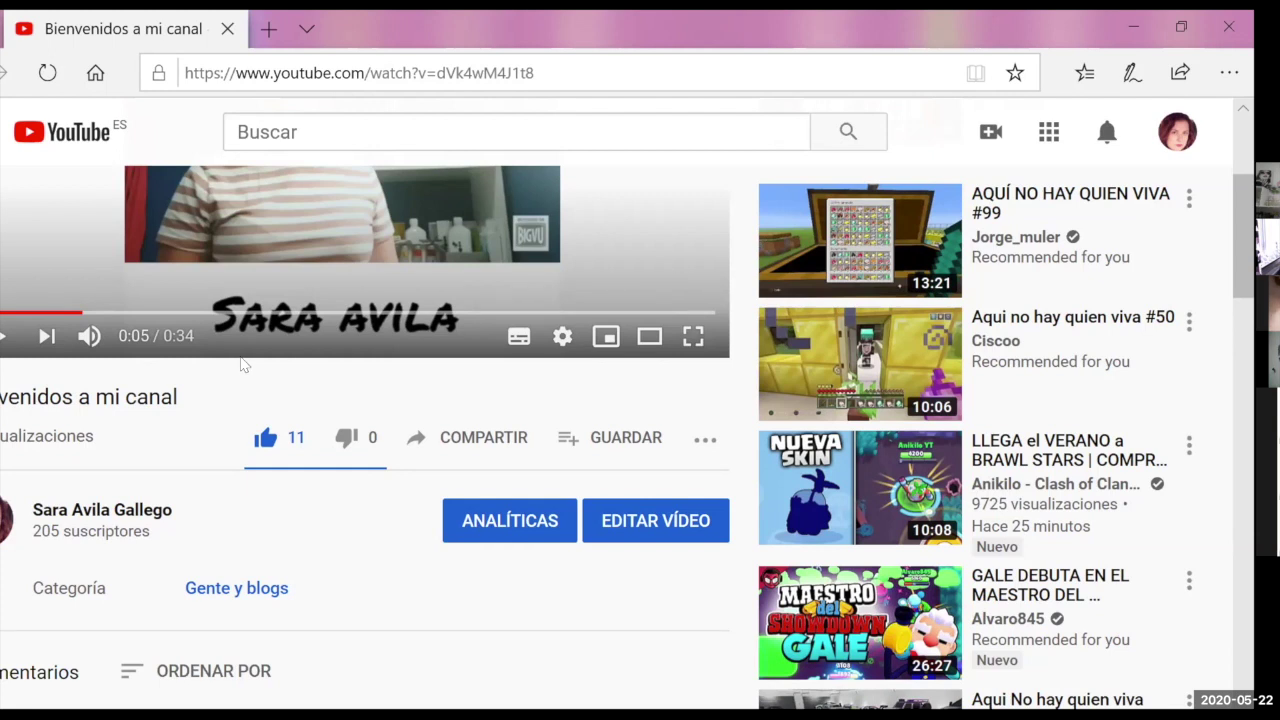
pyautogui.scroll(3, 255, 360)
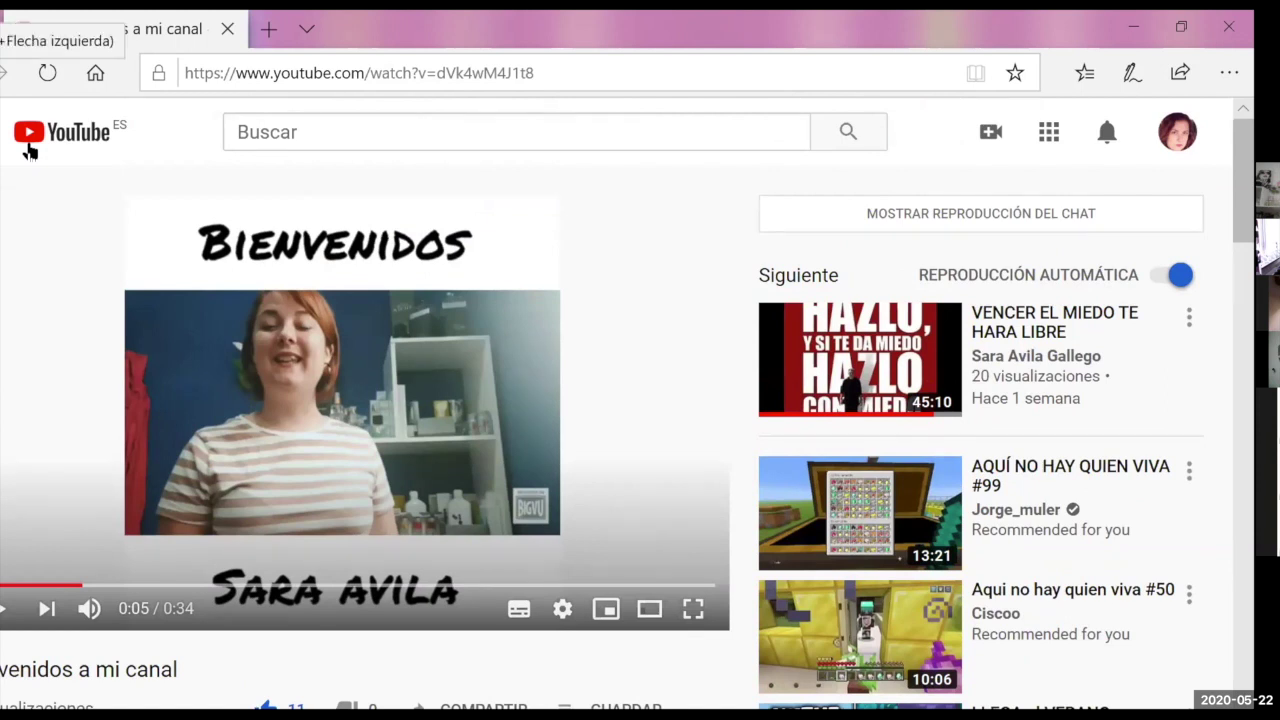
pyautogui.scroll(-2, 5, 125)
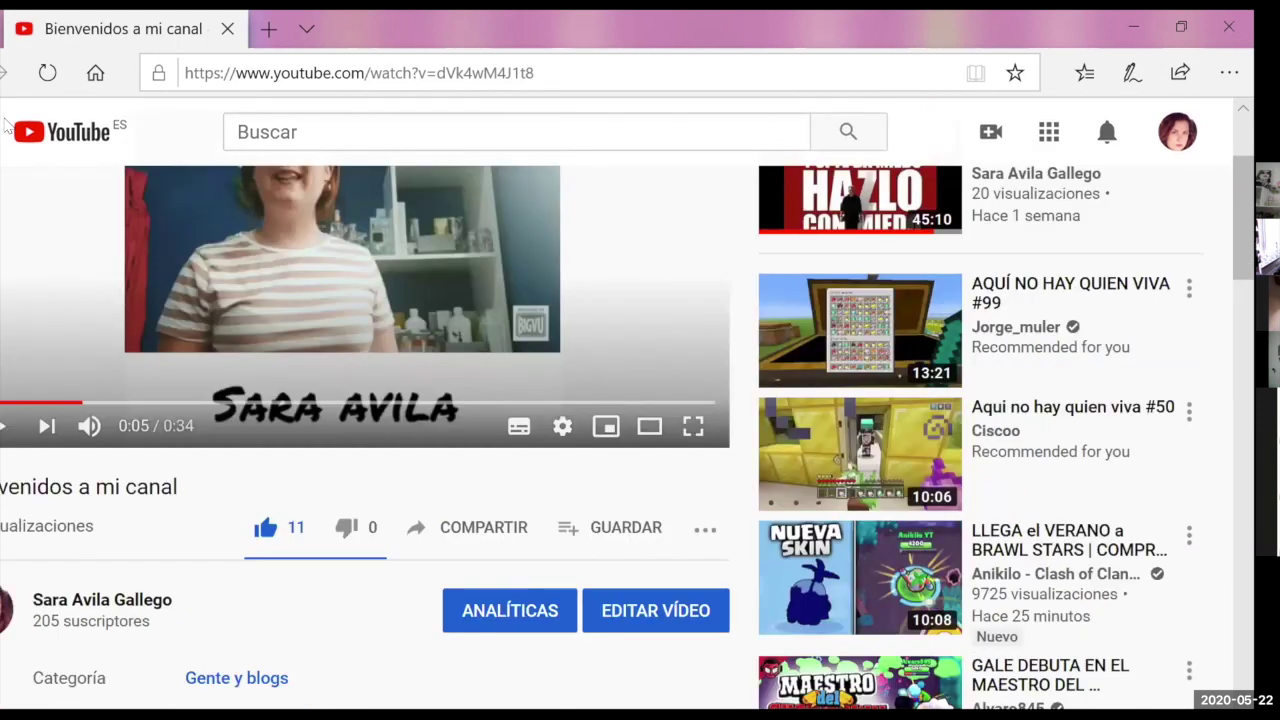
pyautogui.click(592, 616)
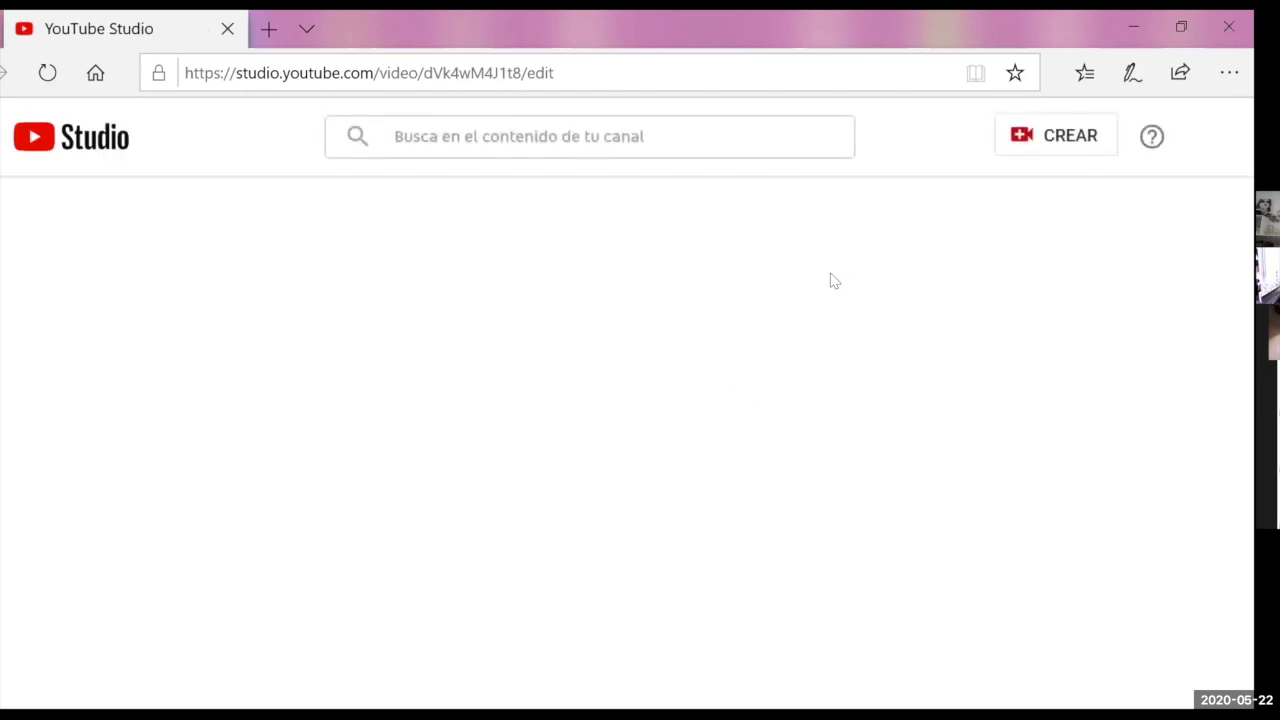
pyautogui.scroll(-2, 1032, 464)
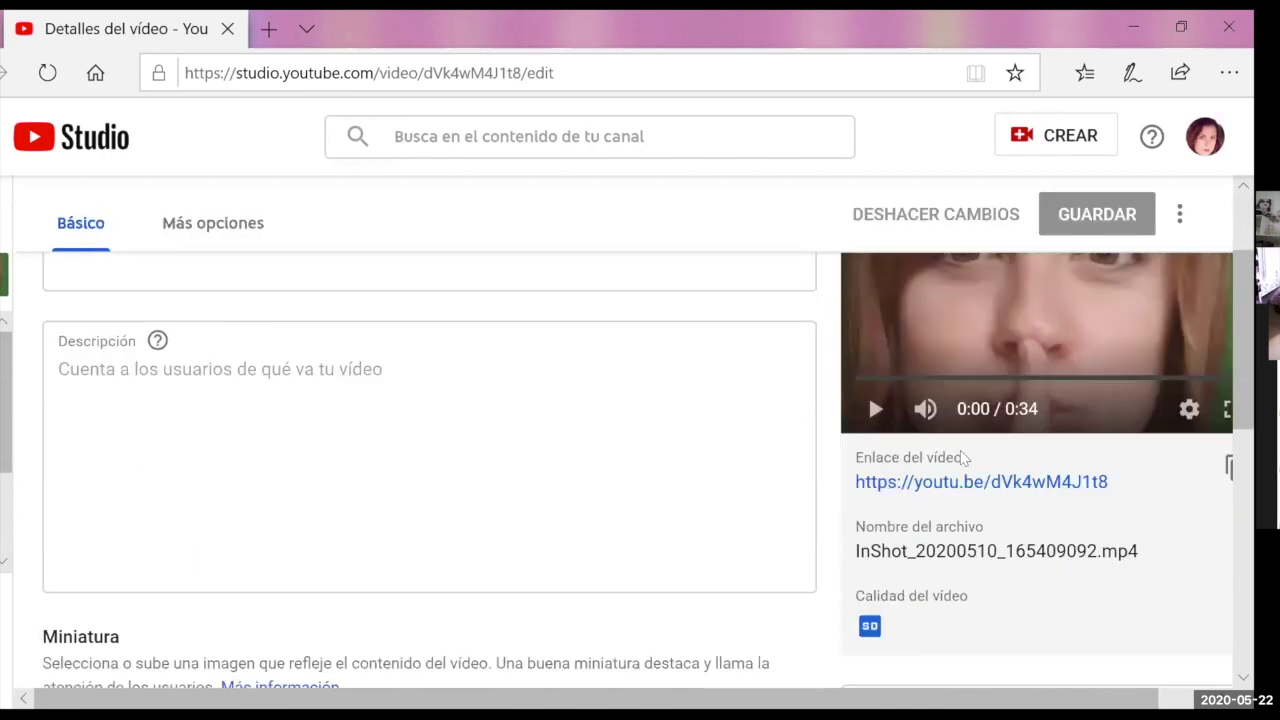
pyautogui.scroll(-4, 700, 446)
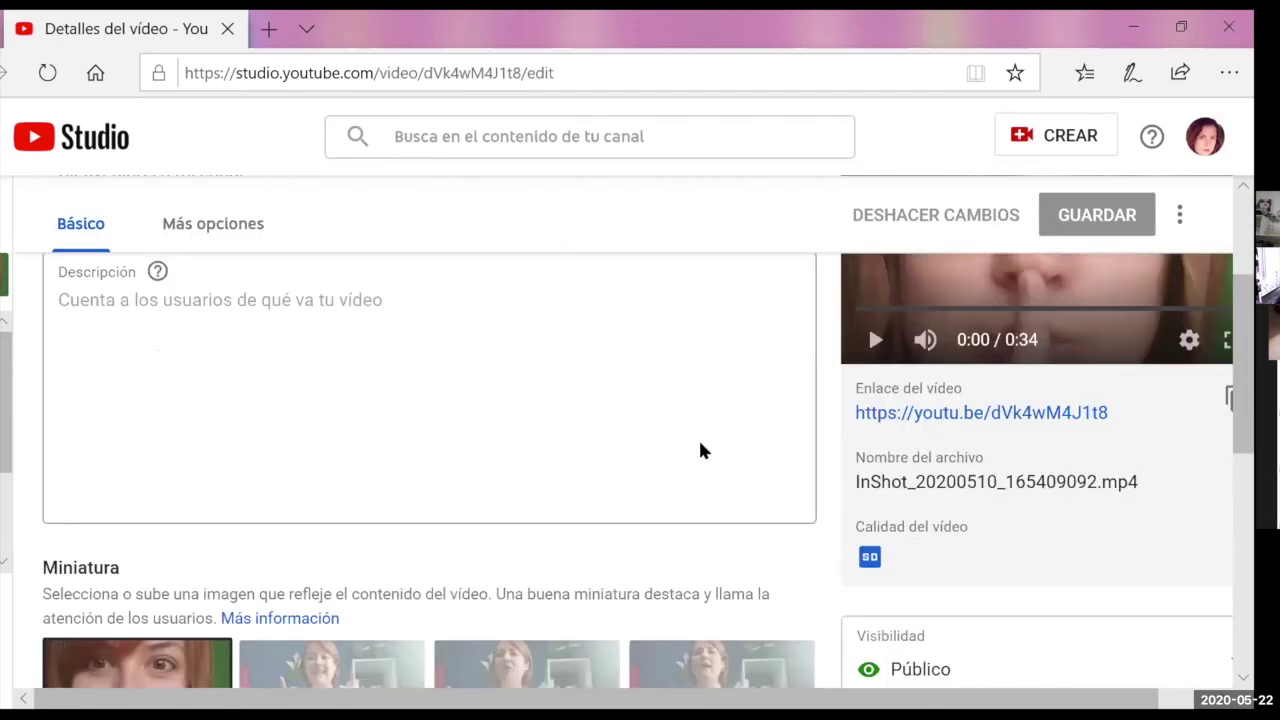
pyautogui.scroll(-1, 930, 522)
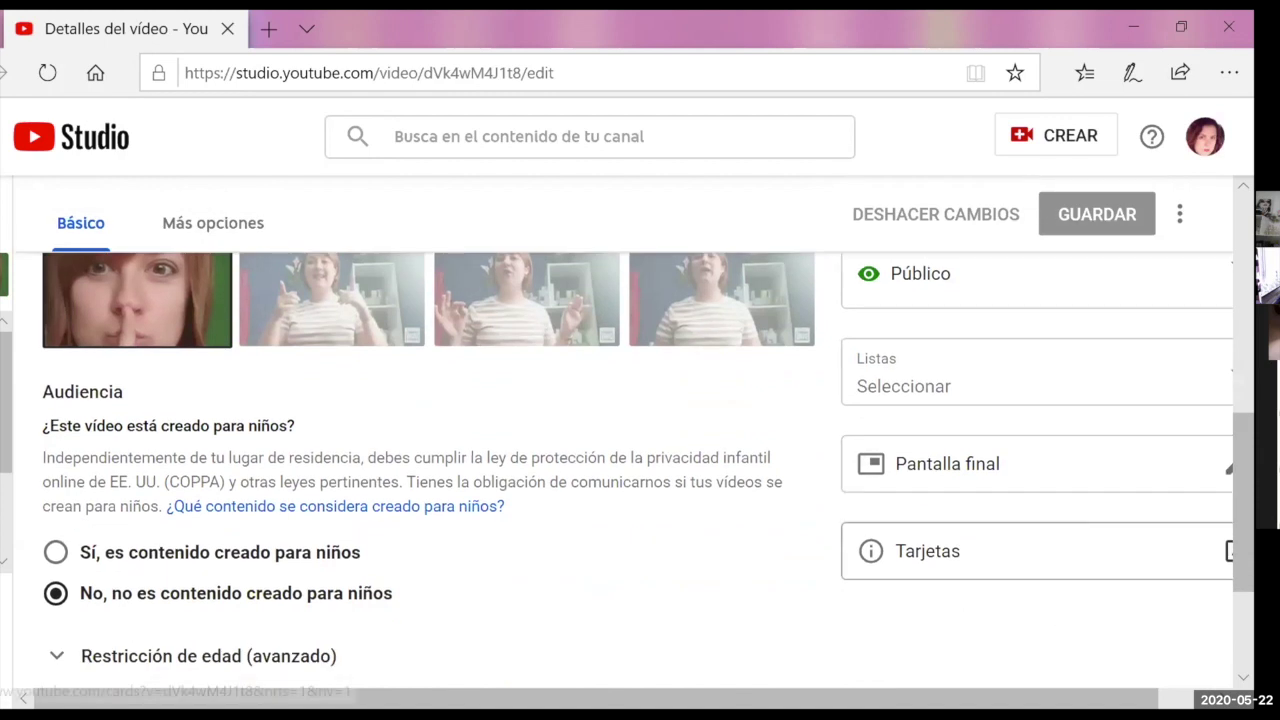
pyautogui.hscroll(1, 1180, 512)
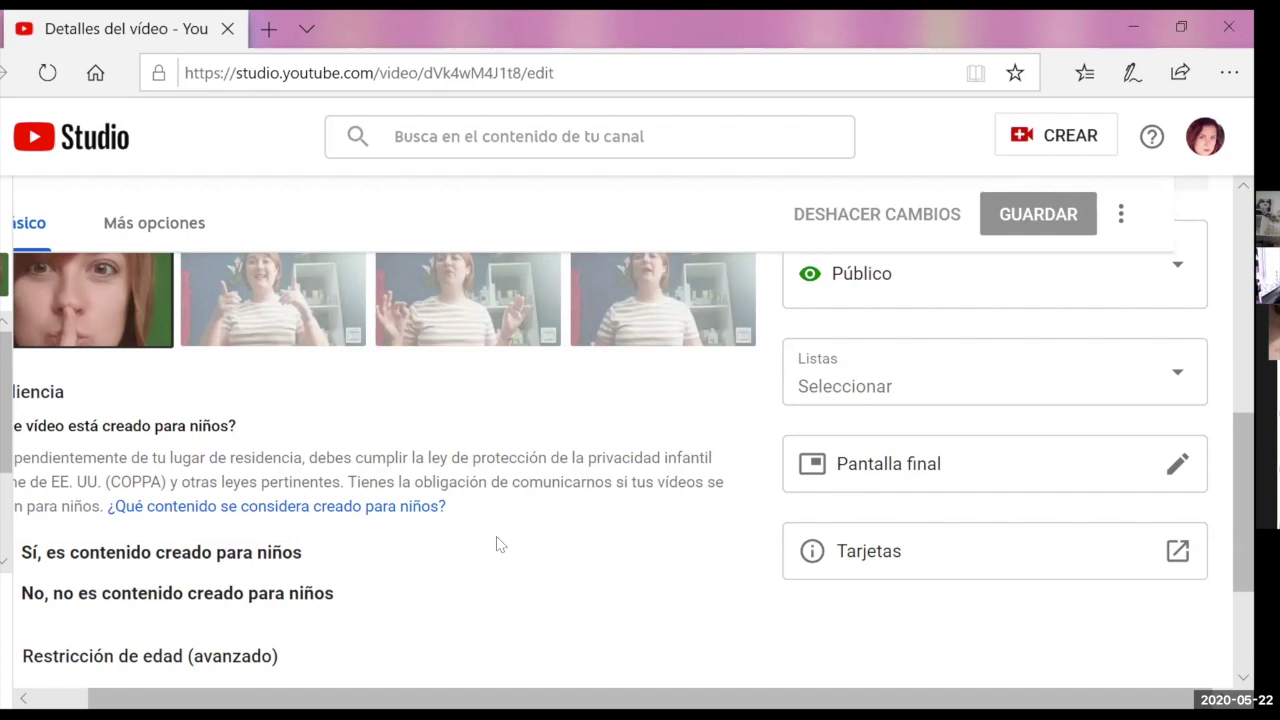
pyautogui.scroll(2, 603, 338)
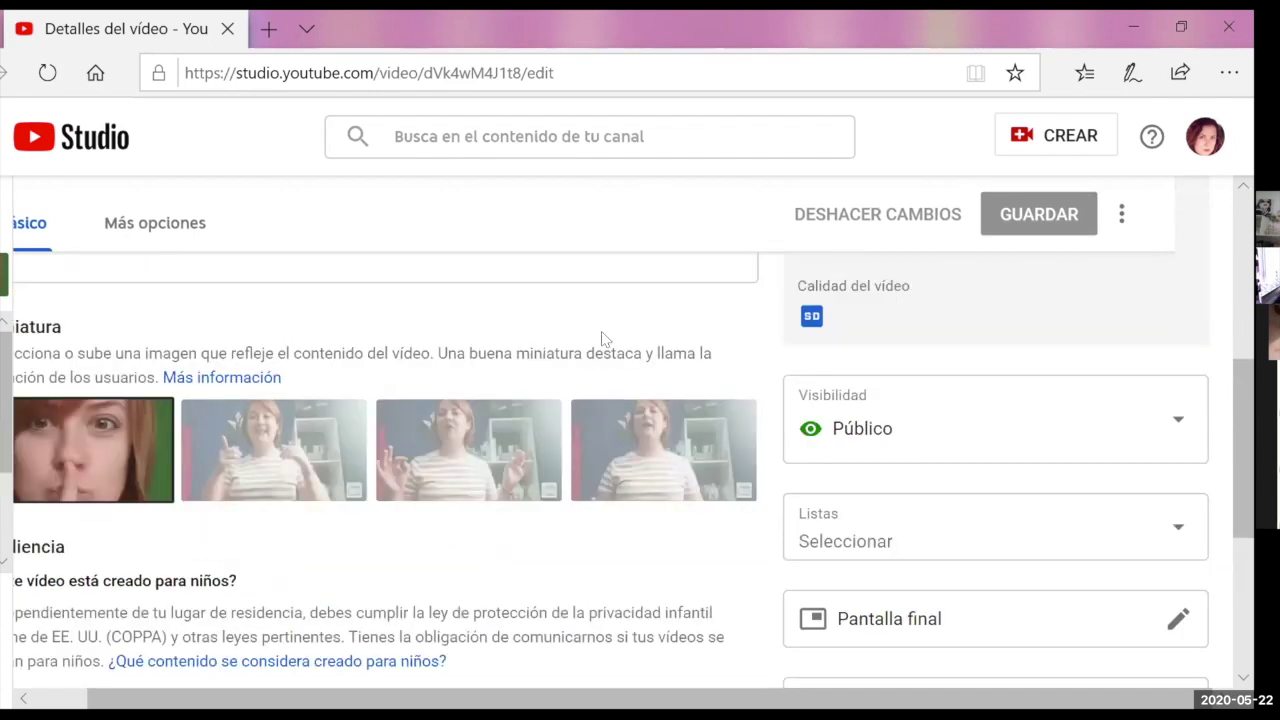
pyautogui.scroll(5, 308, 366)
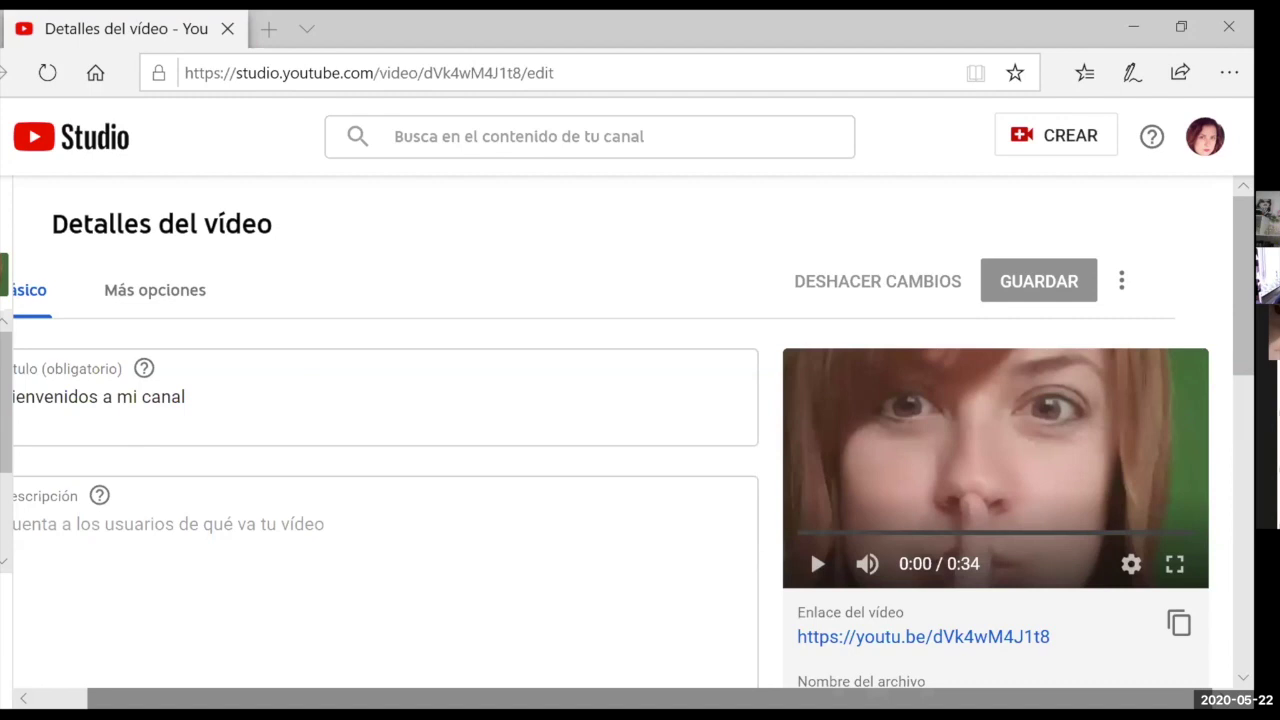
pyautogui.hscroll(-2, 640, 500)
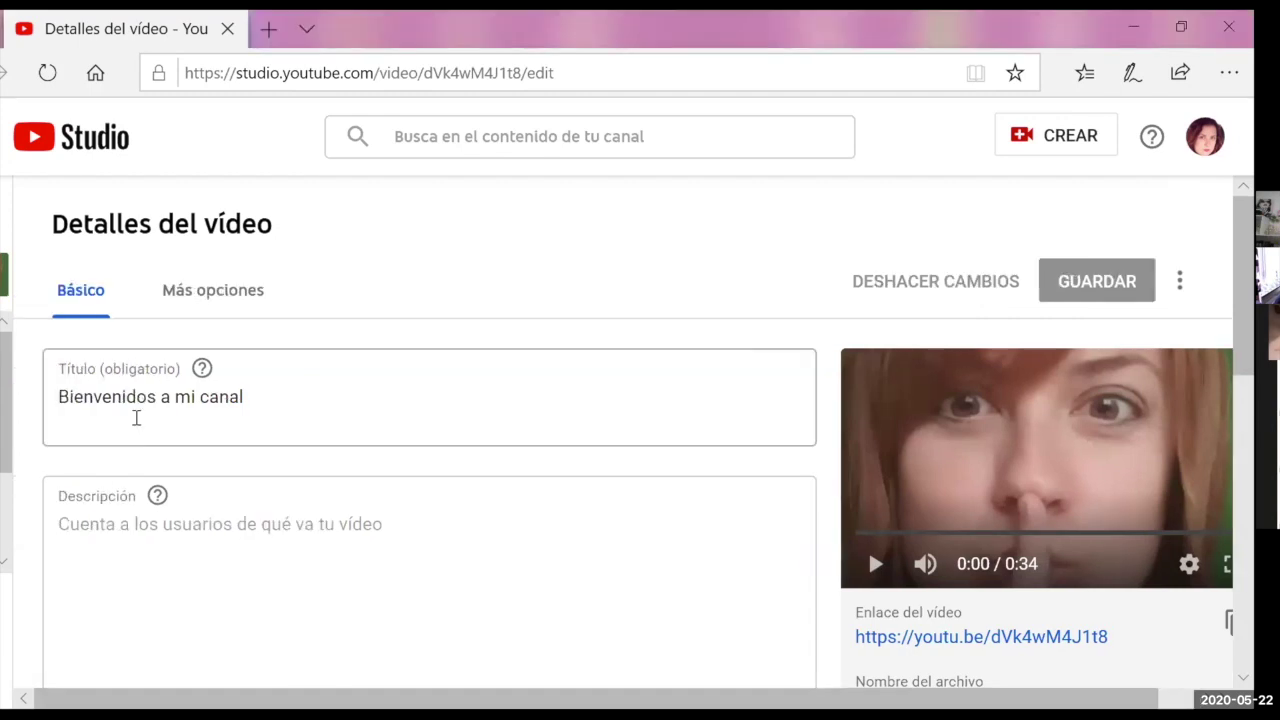
pyautogui.click(279, 398)
pyautogui.write('DE YOUT')
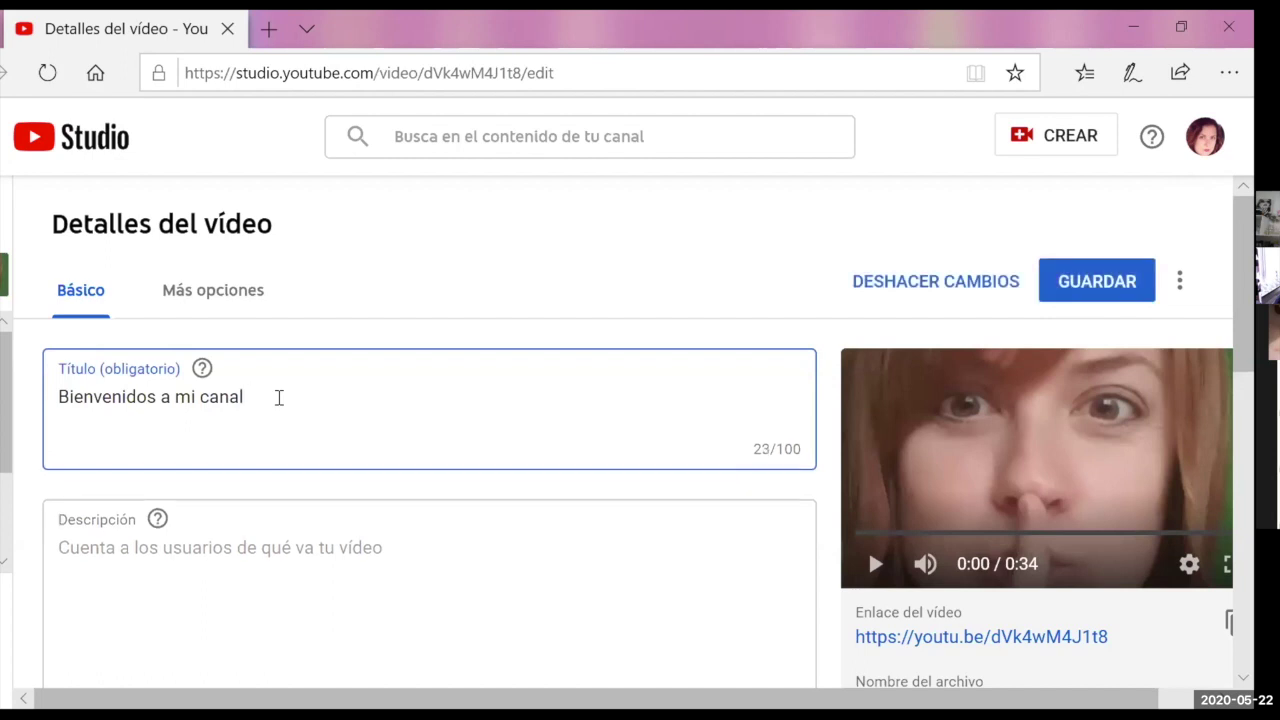
pyautogui.write('UBE')
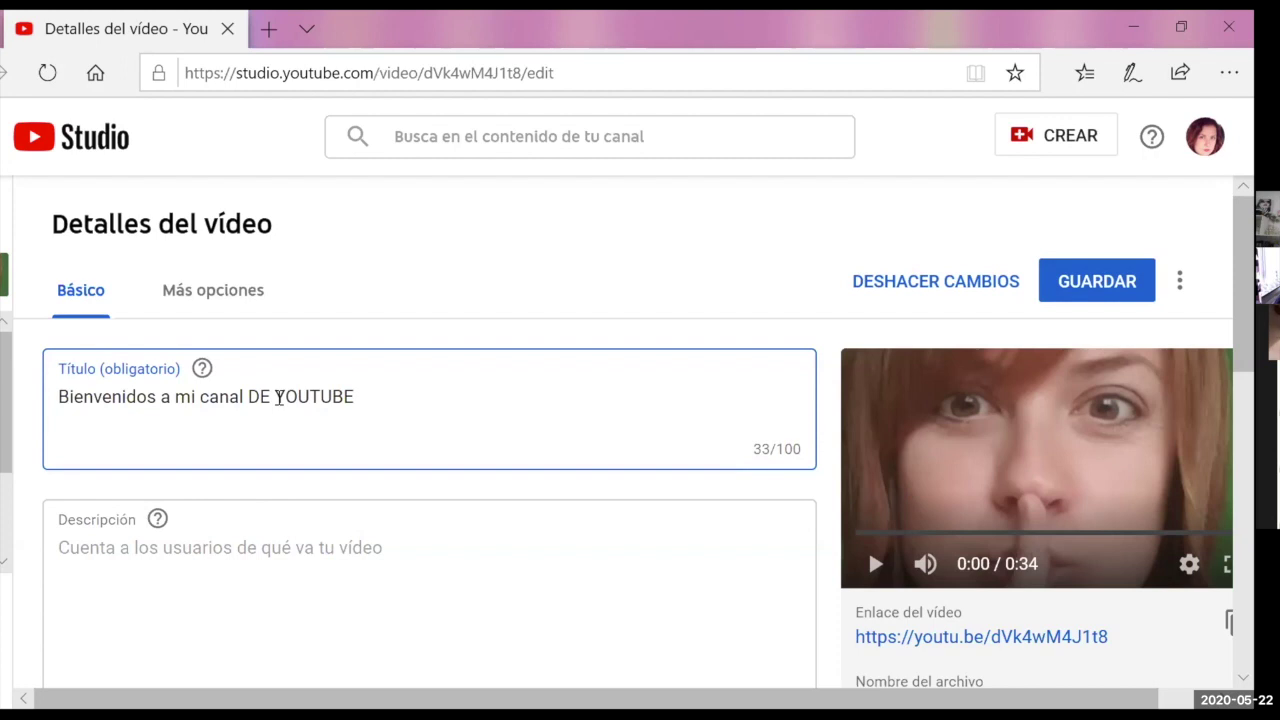
pyautogui.press('BackSpace')
pyautogui.press('BackSpace')
pyautogui.press('BackSpace')
pyautogui.press('BackSpace')
pyautogui.press('BackSpace')
pyautogui.press('BackSpace')
pyautogui.press('BackSpace')
pyautogui.press('BackSpace')
pyautogui.press('BackSpace')
pyautogui.press('BackSpace')
pyautogui.write('de yo')
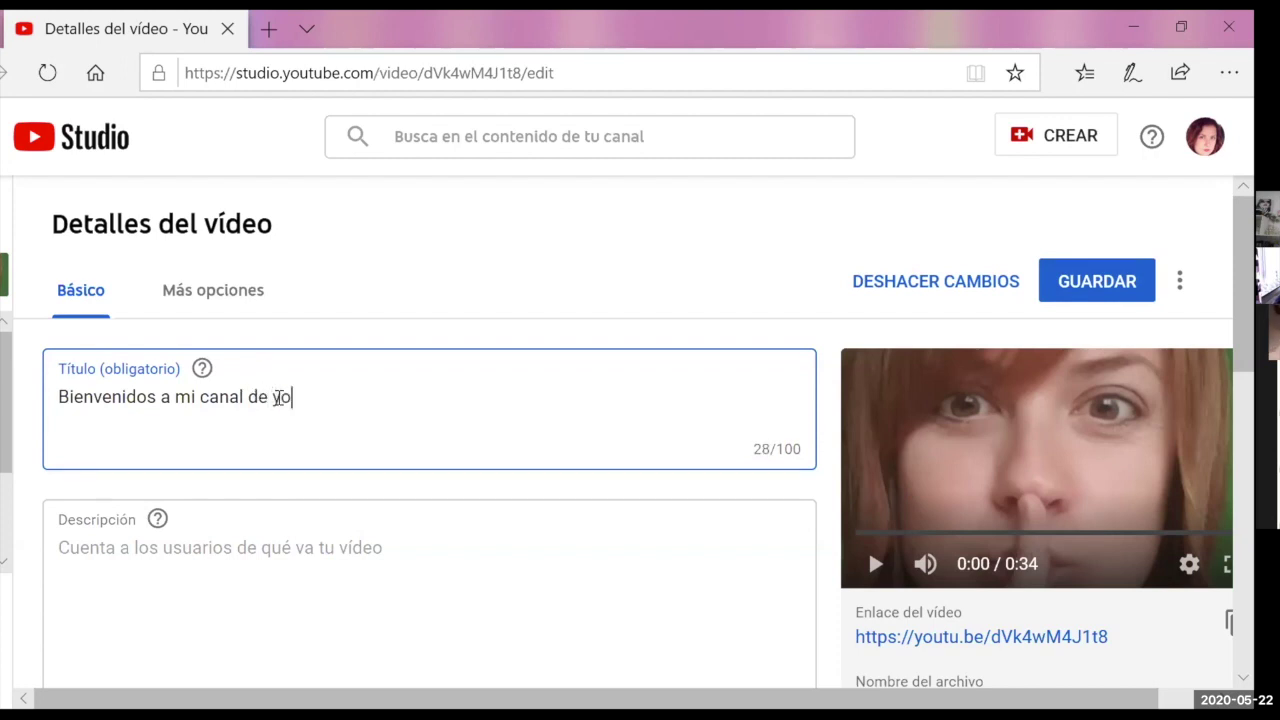
pyautogui.press('BackSpace')
pyautogui.press('BackSpace')
pyautogui.write('YouTU')
pyautogui.press('BackSpace')
pyautogui.write('ube')
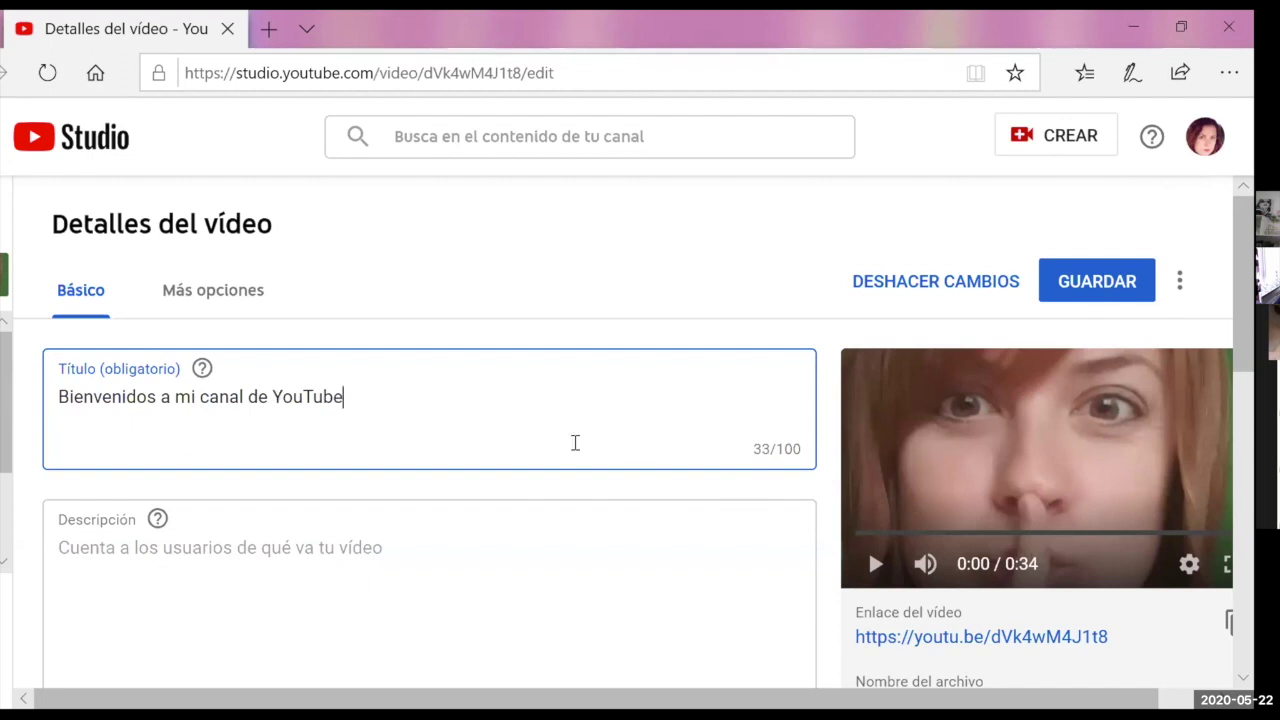
pyautogui.click(496, 548)
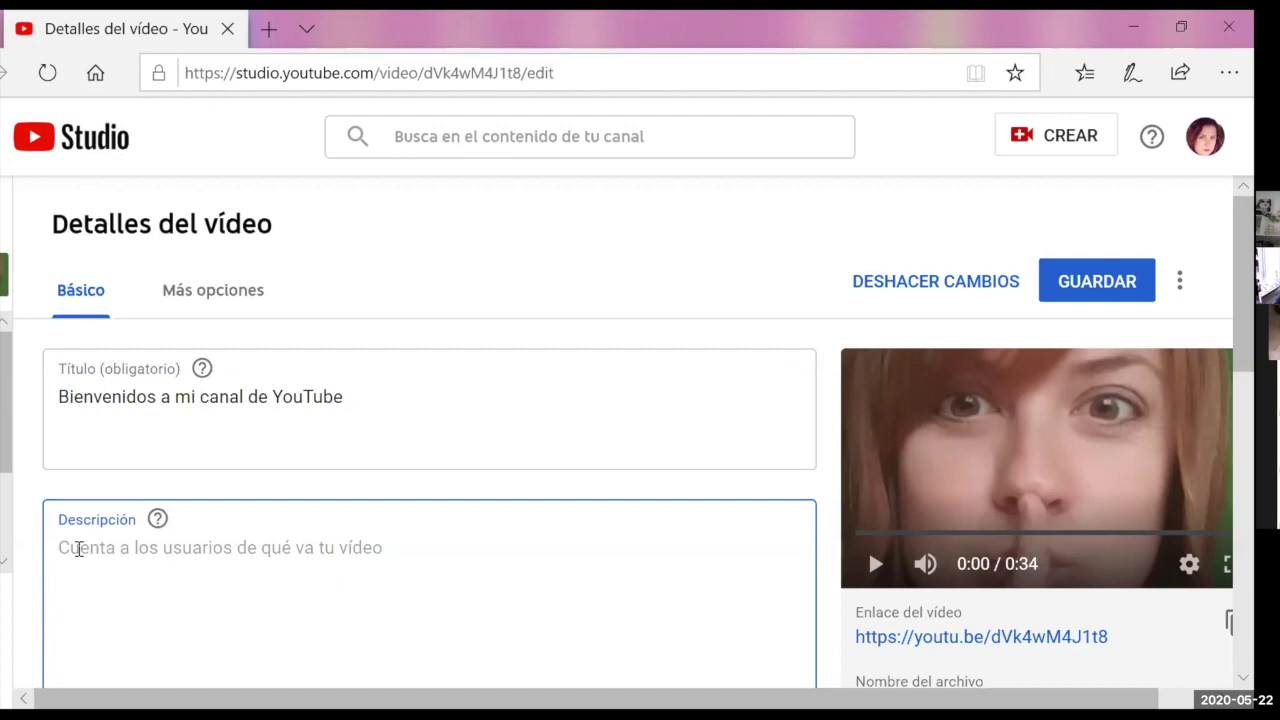
pyautogui.write('aquí vas')
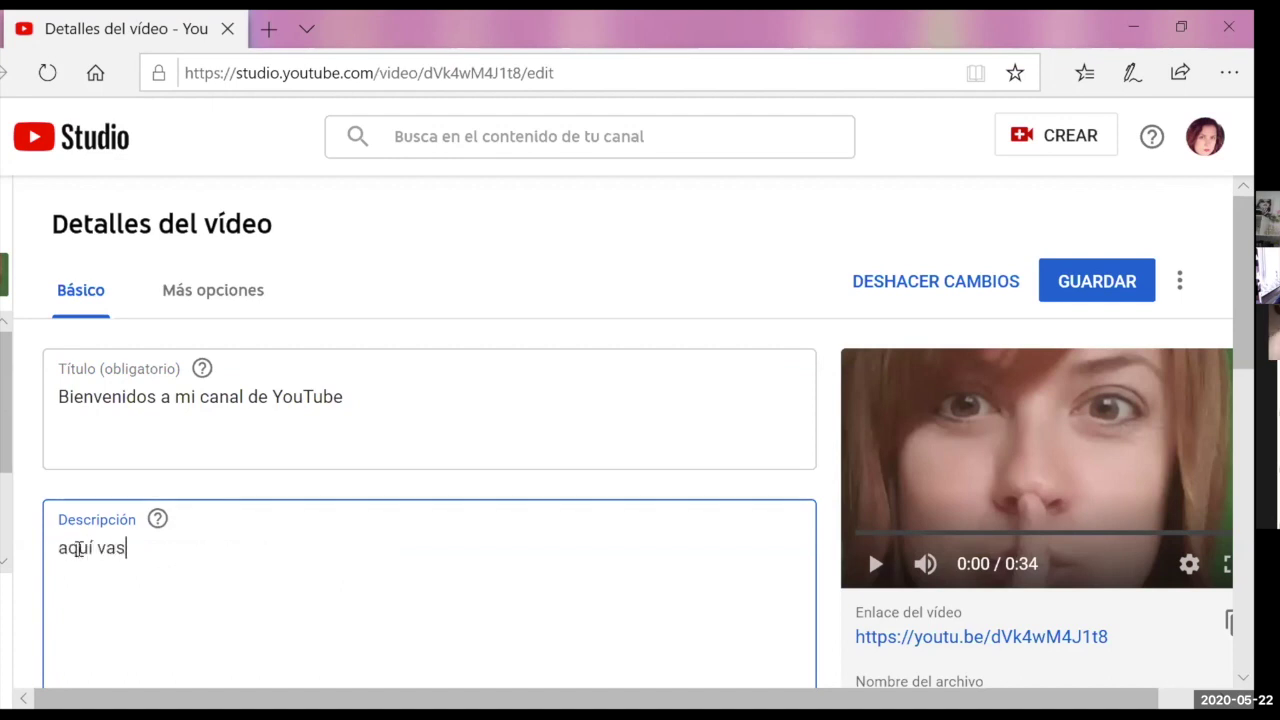
pyautogui.write(' a encotrar')
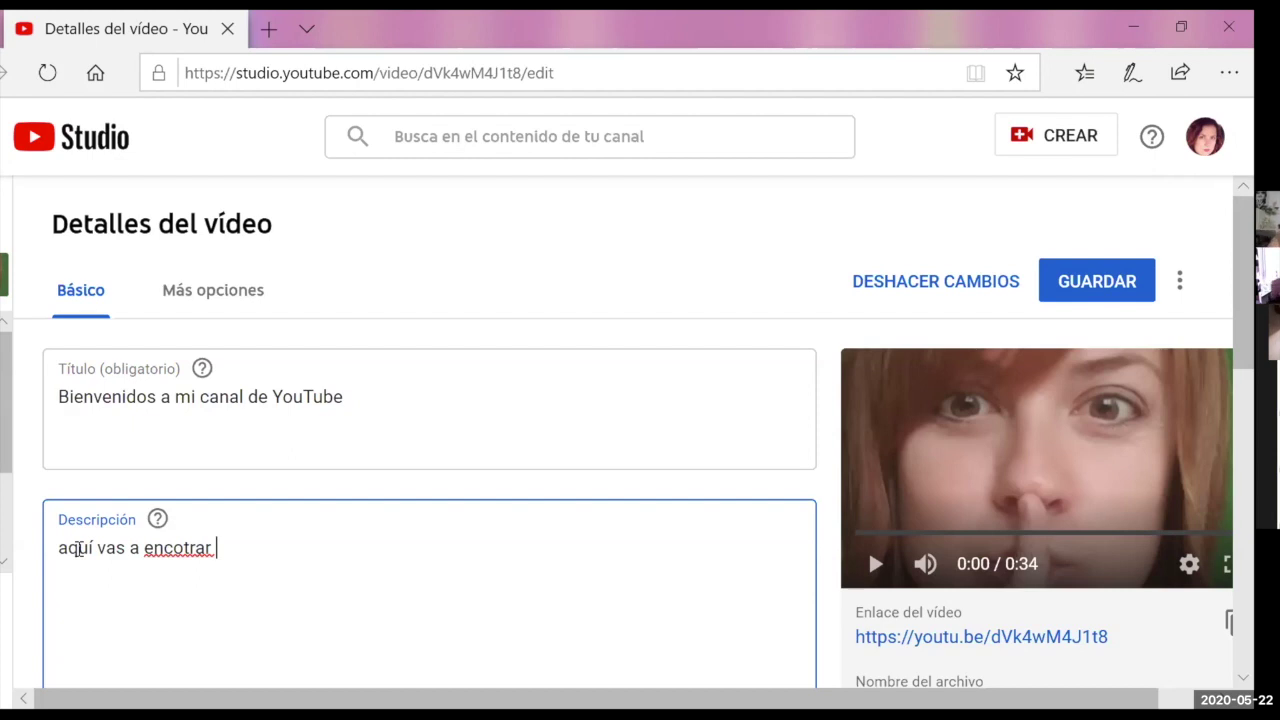
pyautogui.press('BackSpace')
pyautogui.press('BackSpace')
pyautogui.press('BackSpace')
pyautogui.press('BackSpace')
pyautogui.press('BackSpace')
pyautogui.press('BackSpace')
pyautogui.press('BackSpace')
pyautogui.press('BackSpace')
pyautogui.press('BackSpace')
pyautogui.press('BackSpace')
pyautogui.press('BackSpace')
pyautogui.press('BackSpace')
pyautogui.press('BackSpace')
pyautogui.press('BackSpace')
pyautogui.press('BackSpace')
pyautogui.press('BackSpace')
pyautogui.press('BackSpace')
pyautogui.press('BackSpace')
pyautogui.press('BackSpace')
pyautogui.press('BackSpace')
# Step: Scroll the Detalles del vídeo page past Miniatura and Audiencia to the Etiquetas field
pyautogui.scroll(-1, 404, 553)
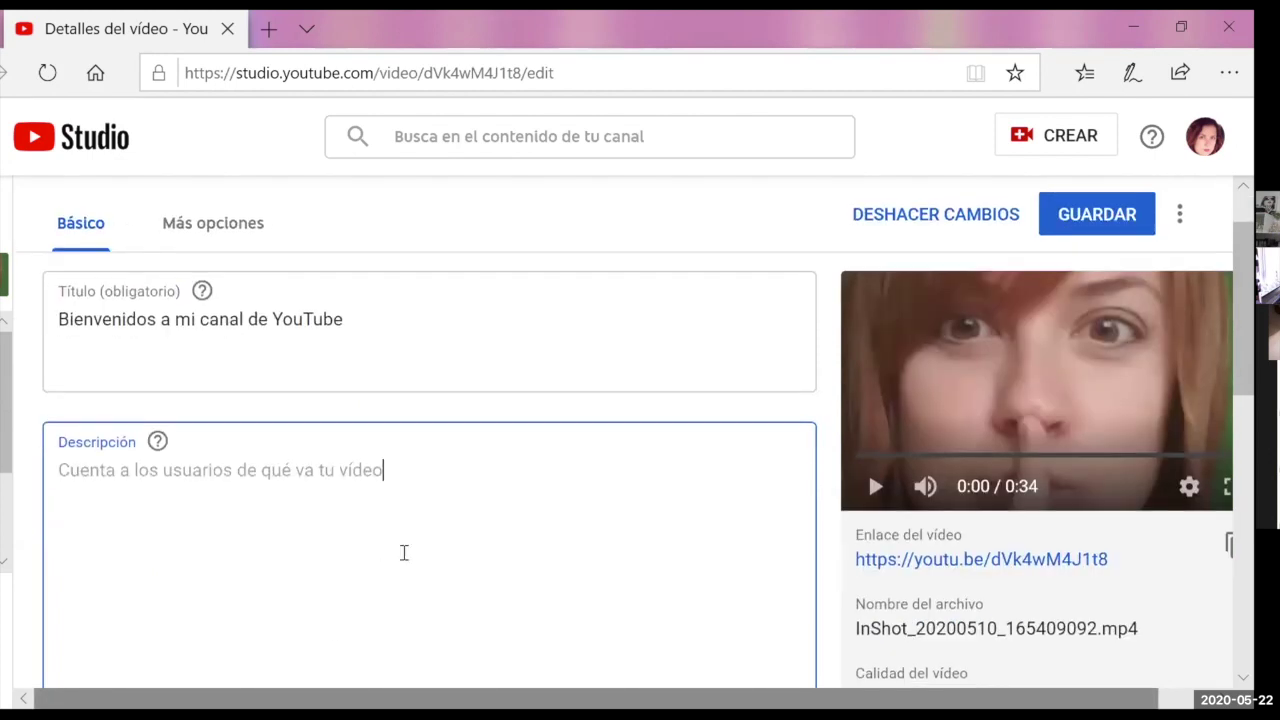
pyautogui.scroll(-5, 466, 511)
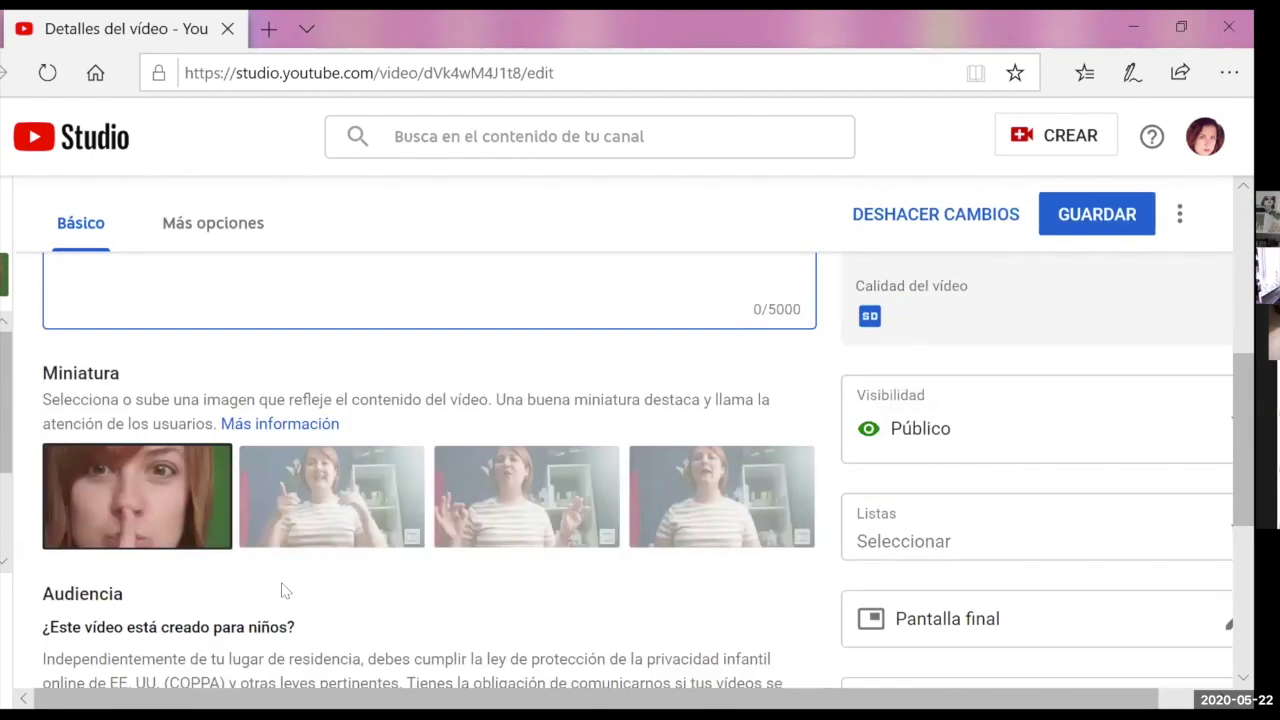
pyautogui.scroll(-1, 251, 563)
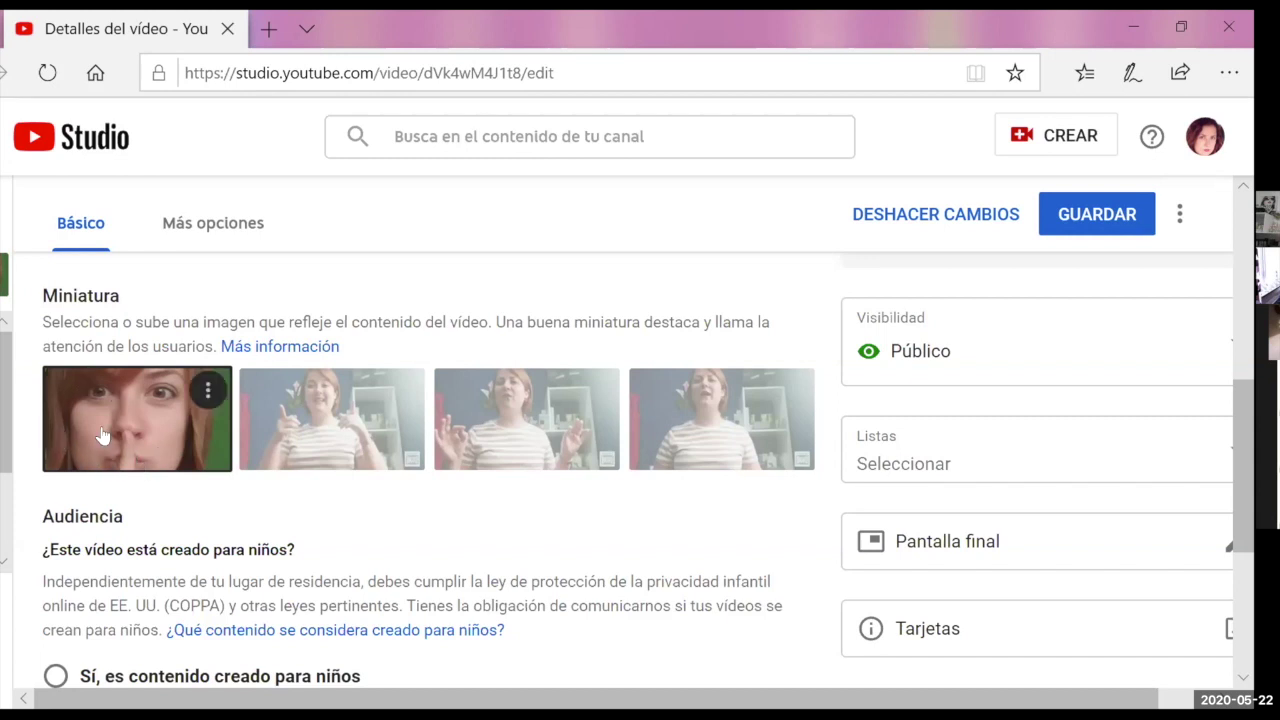
pyautogui.scroll(-2, 115, 452)
pyautogui.scroll(1, 117, 455)
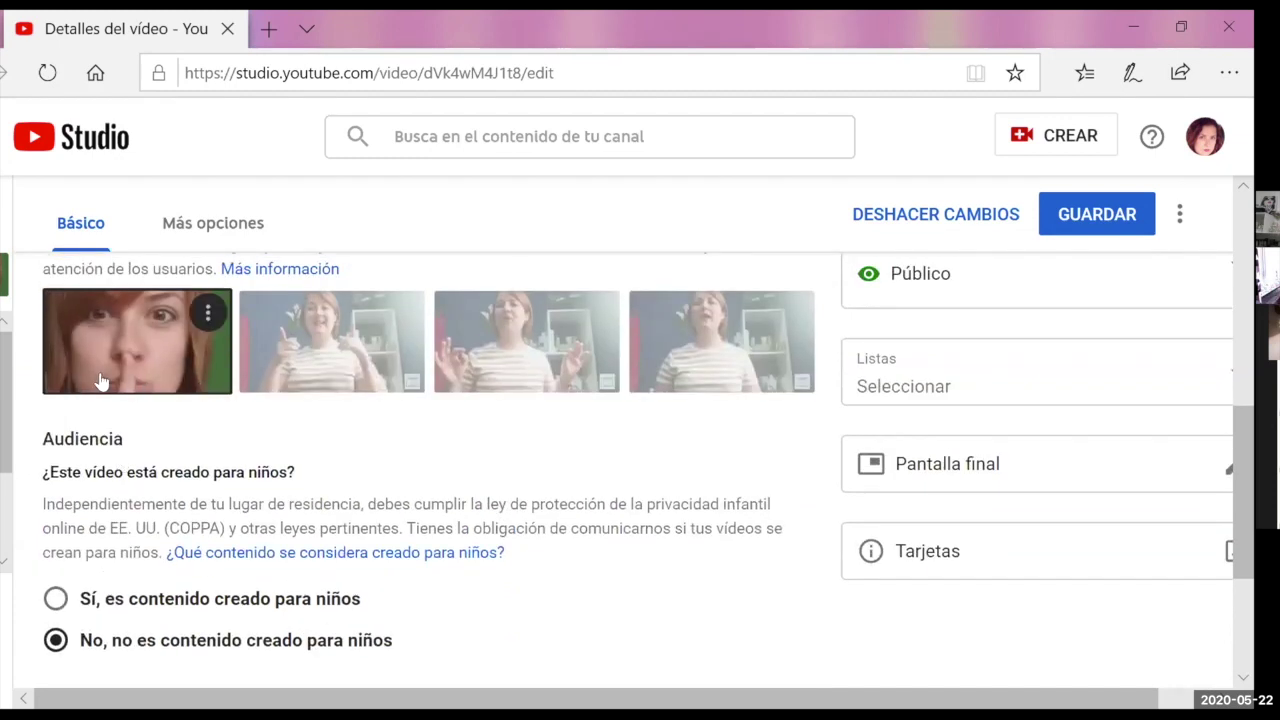
pyautogui.scroll(1, 80, 390)
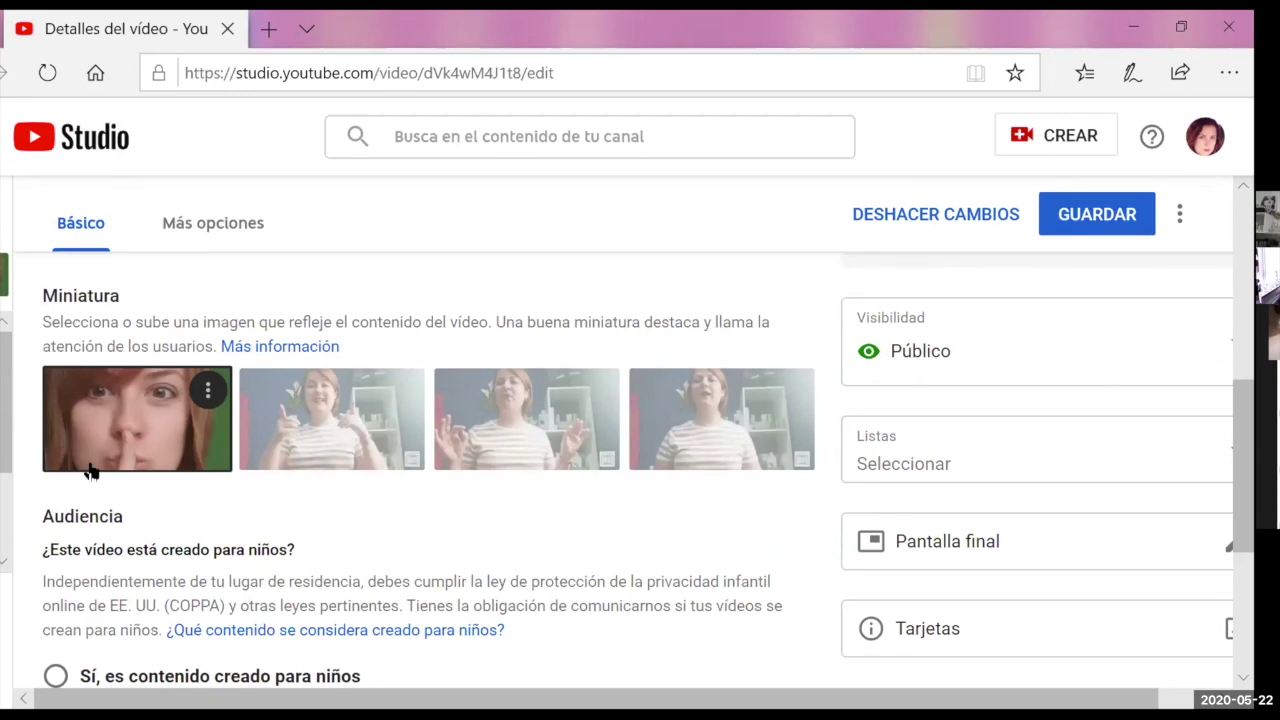
pyautogui.scroll(-2, 92, 470)
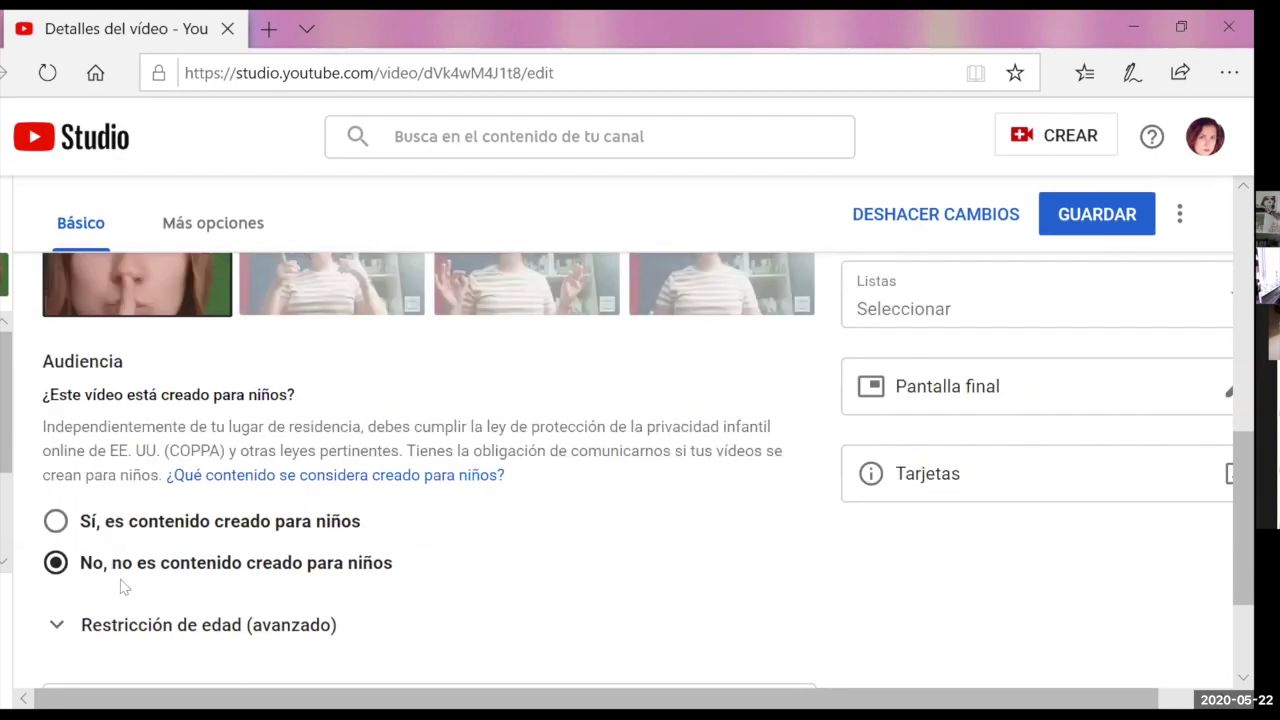
pyautogui.scroll(-2, 120, 580)
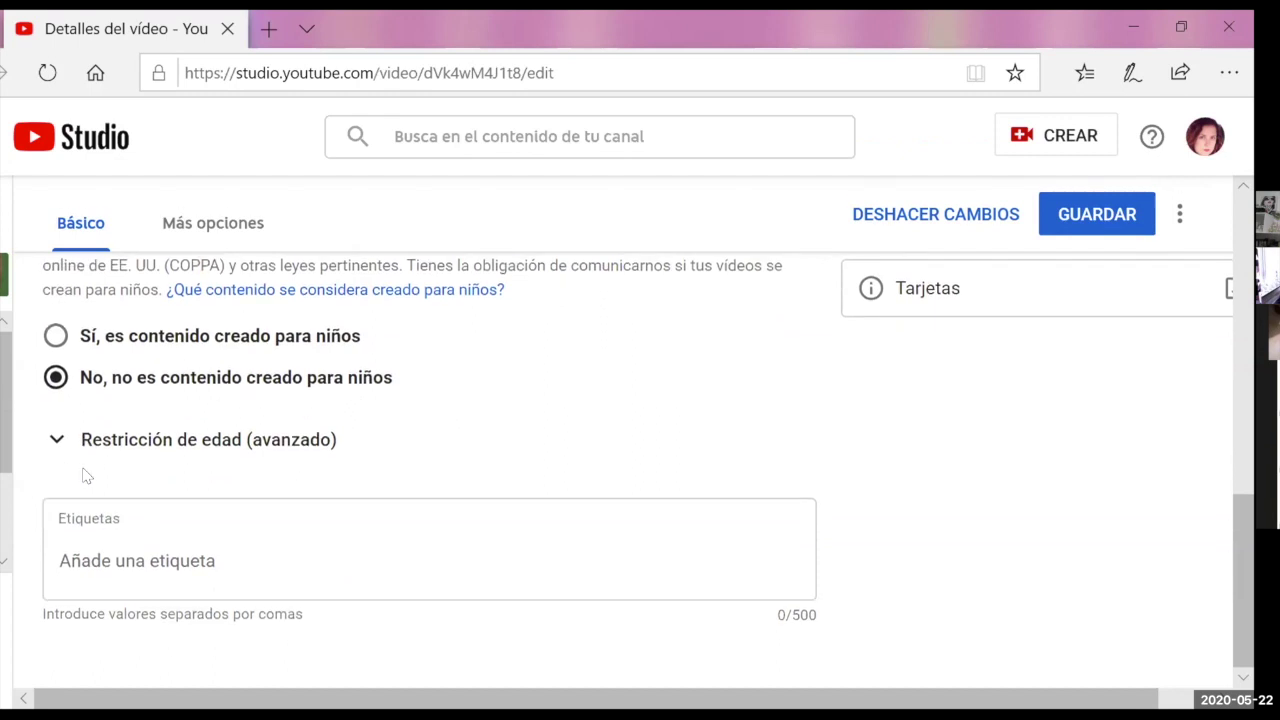
pyautogui.scroll(1, 86, 477)
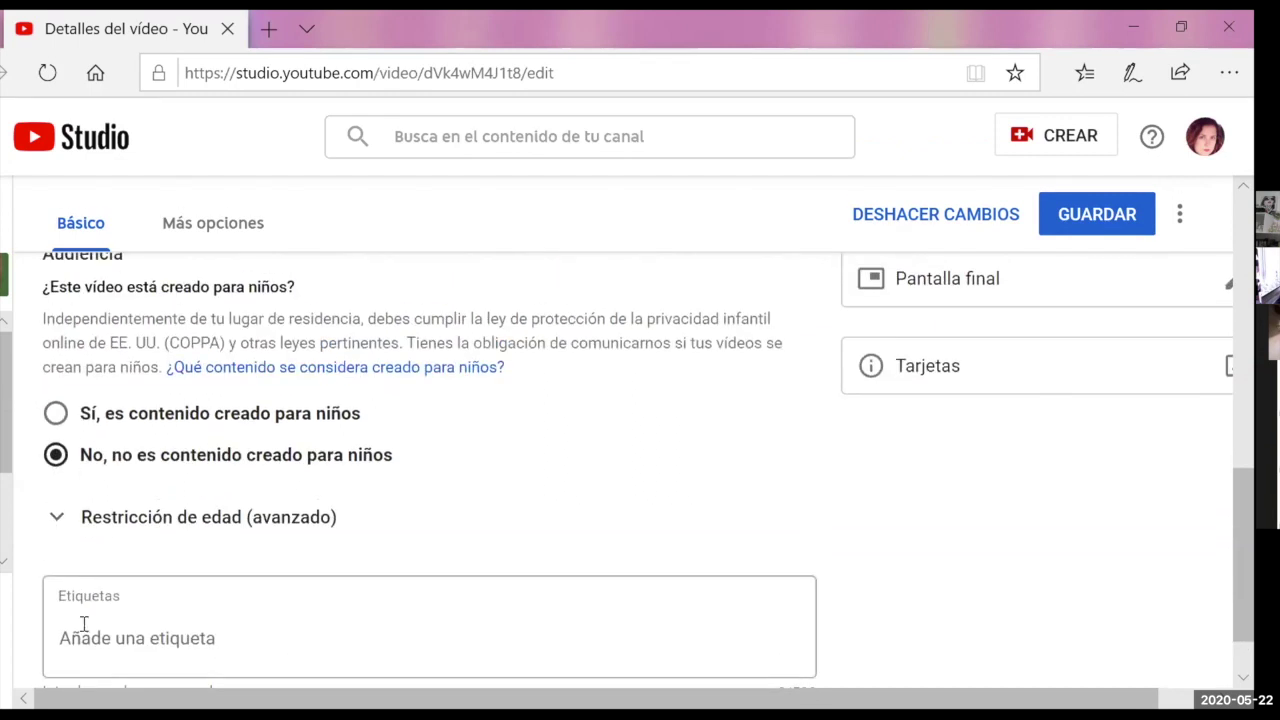
# Step: Add 'network' as a tag in the Etiquetas field
pyautogui.click(84, 624)
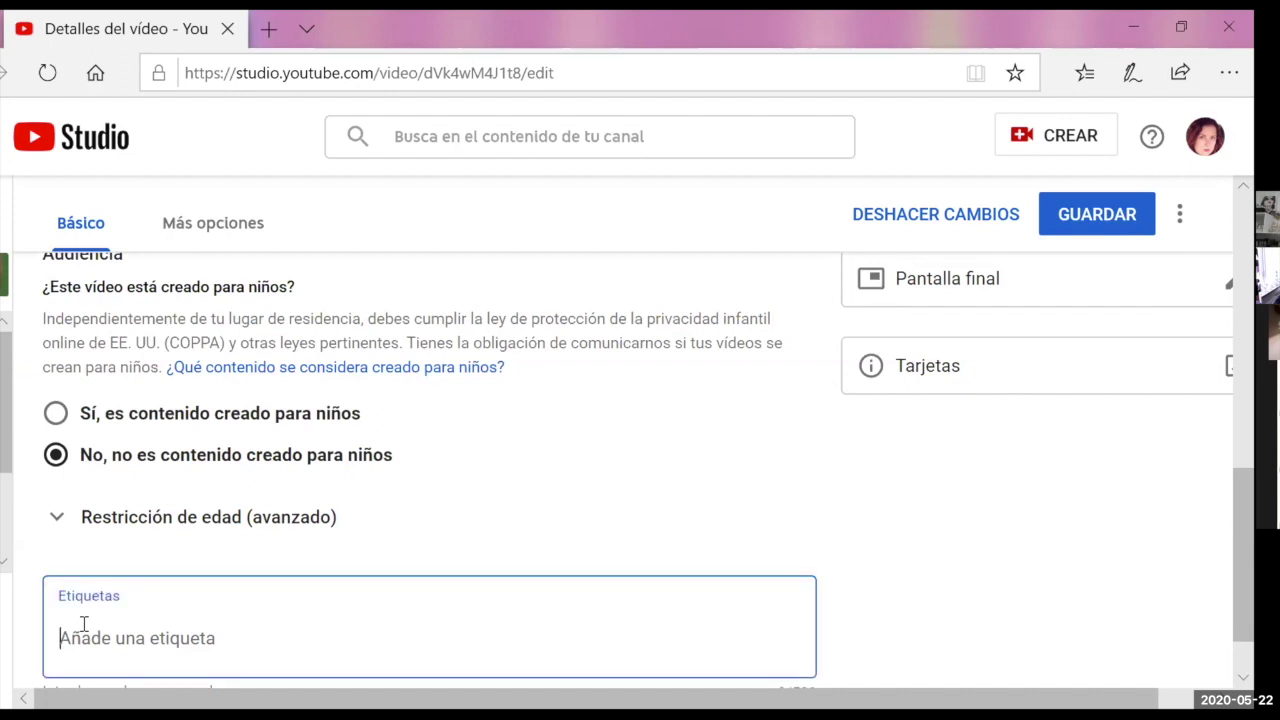
pyautogui.write('neto')
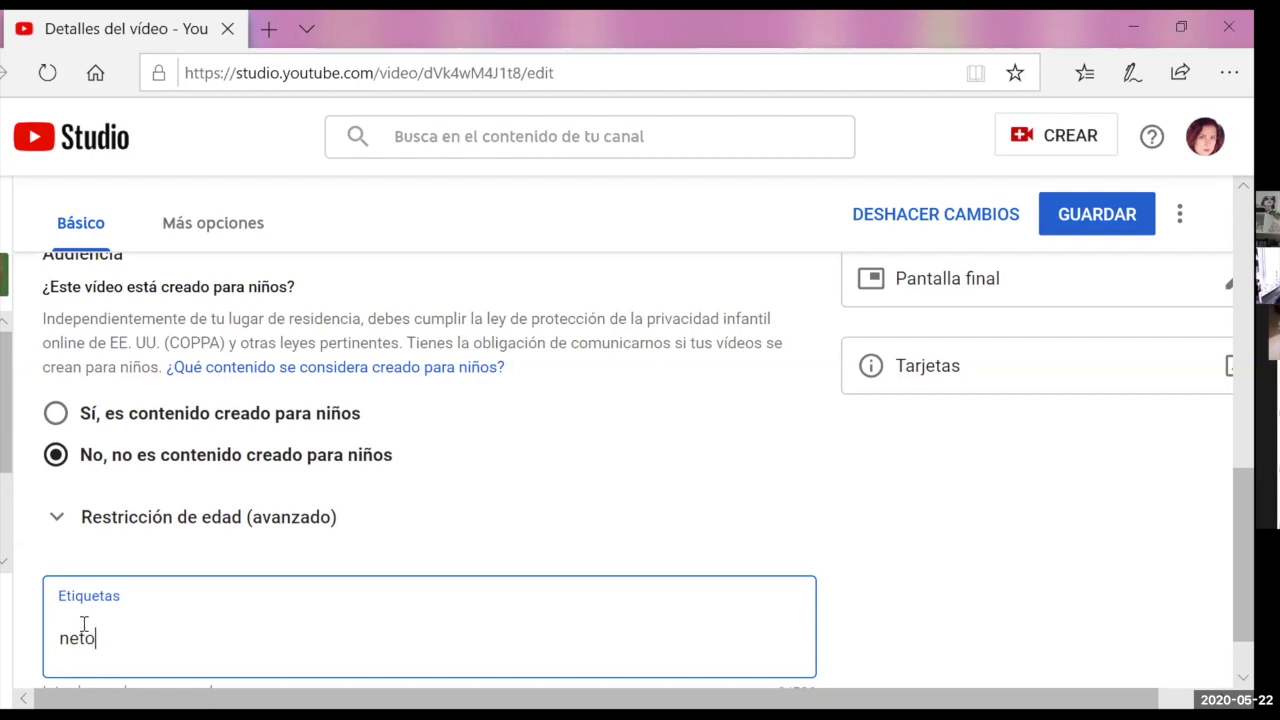
pyautogui.press('BackSpace')
pyautogui.write('work')
pyautogui.press('Return')
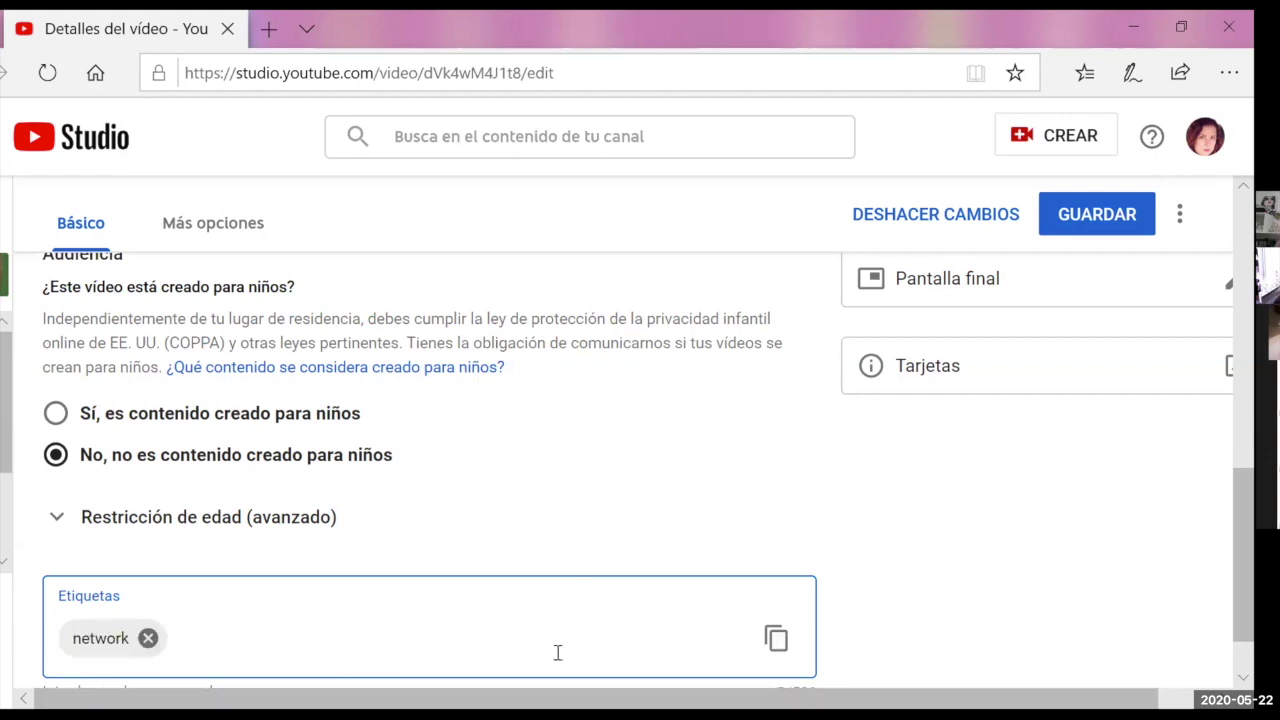
pyautogui.scroll(-1, 852, 520)
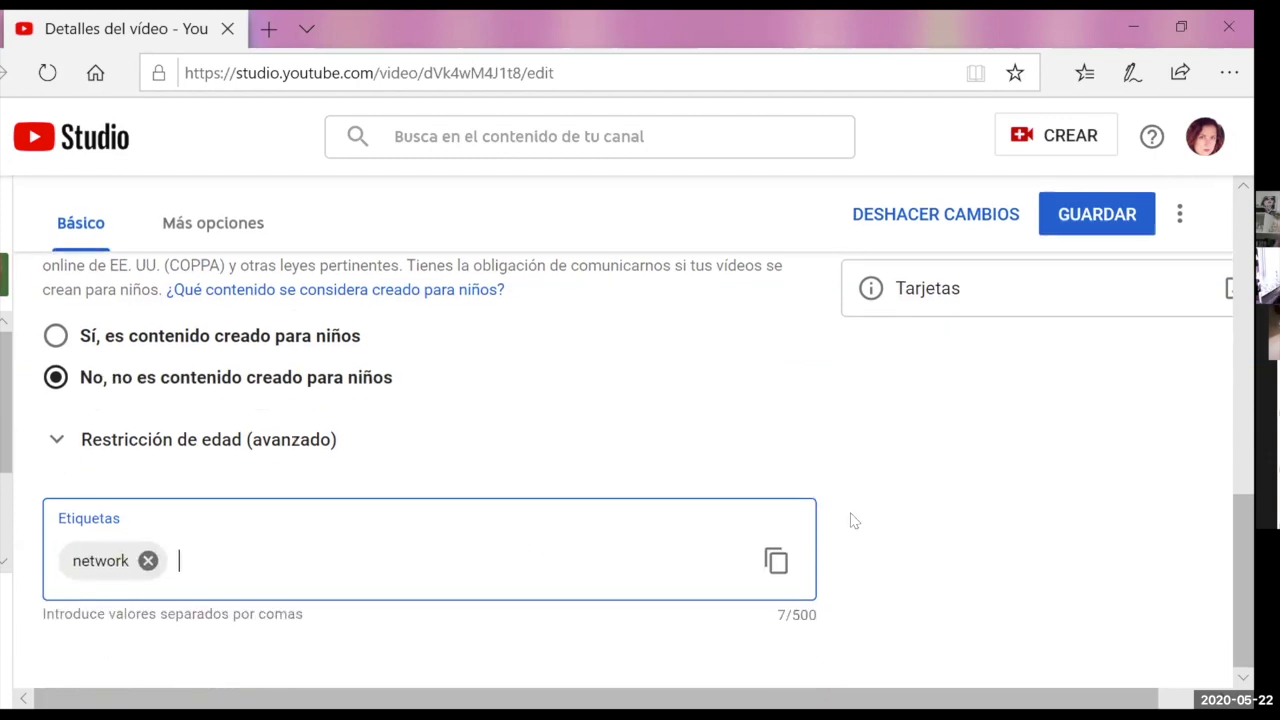
pyautogui.scroll(3, 852, 520)
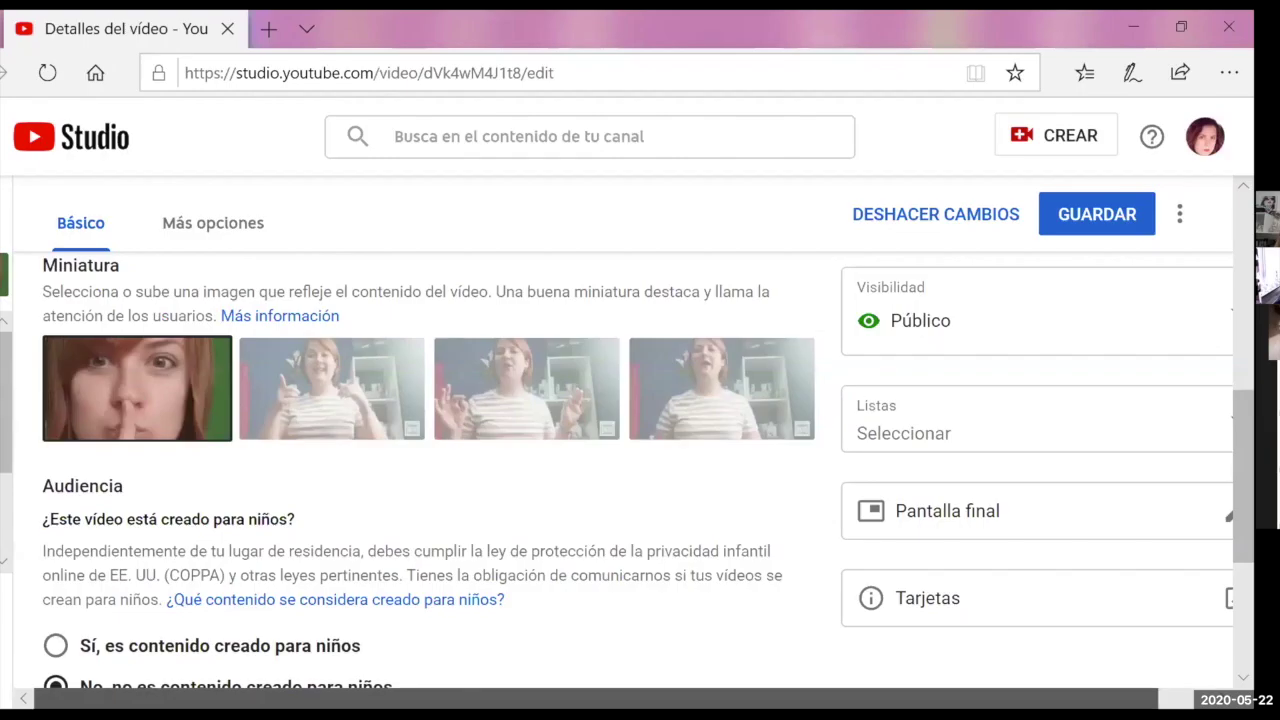
pyautogui.hscroll(1, 1225, 490)
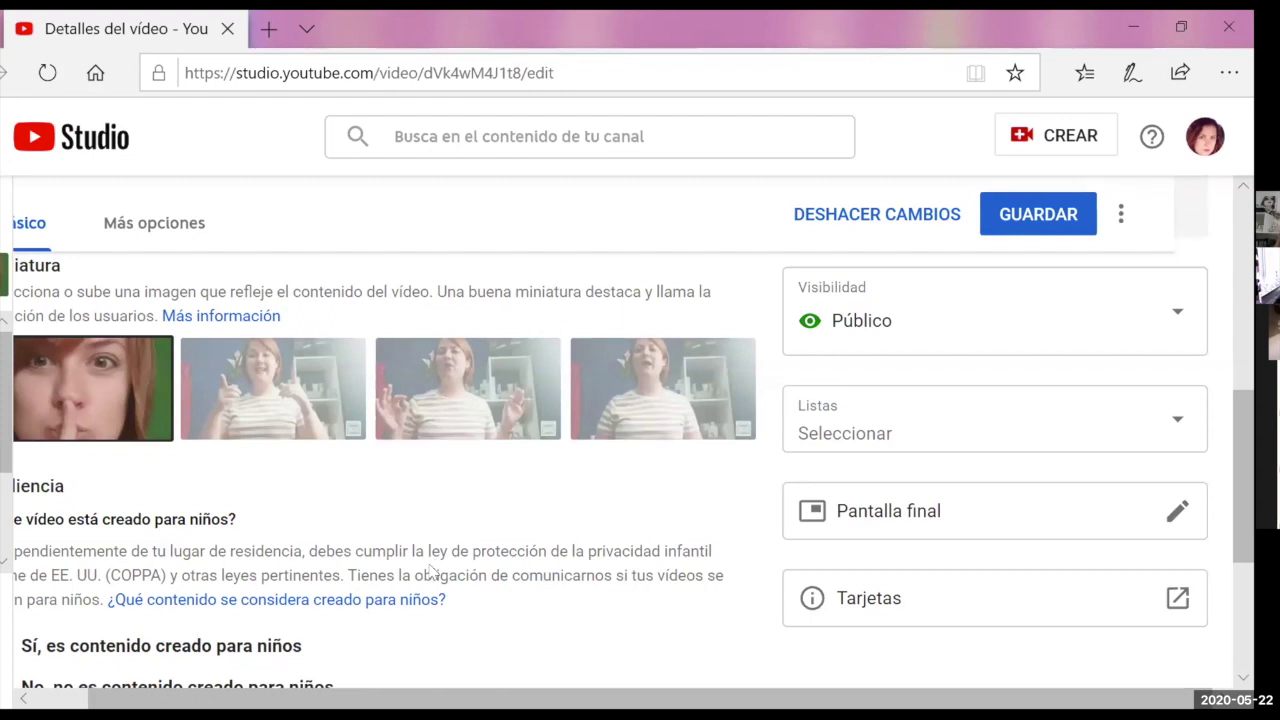
# Step: Open the Pantalla final end-screen editor for the video
pyautogui.click(1167, 518)
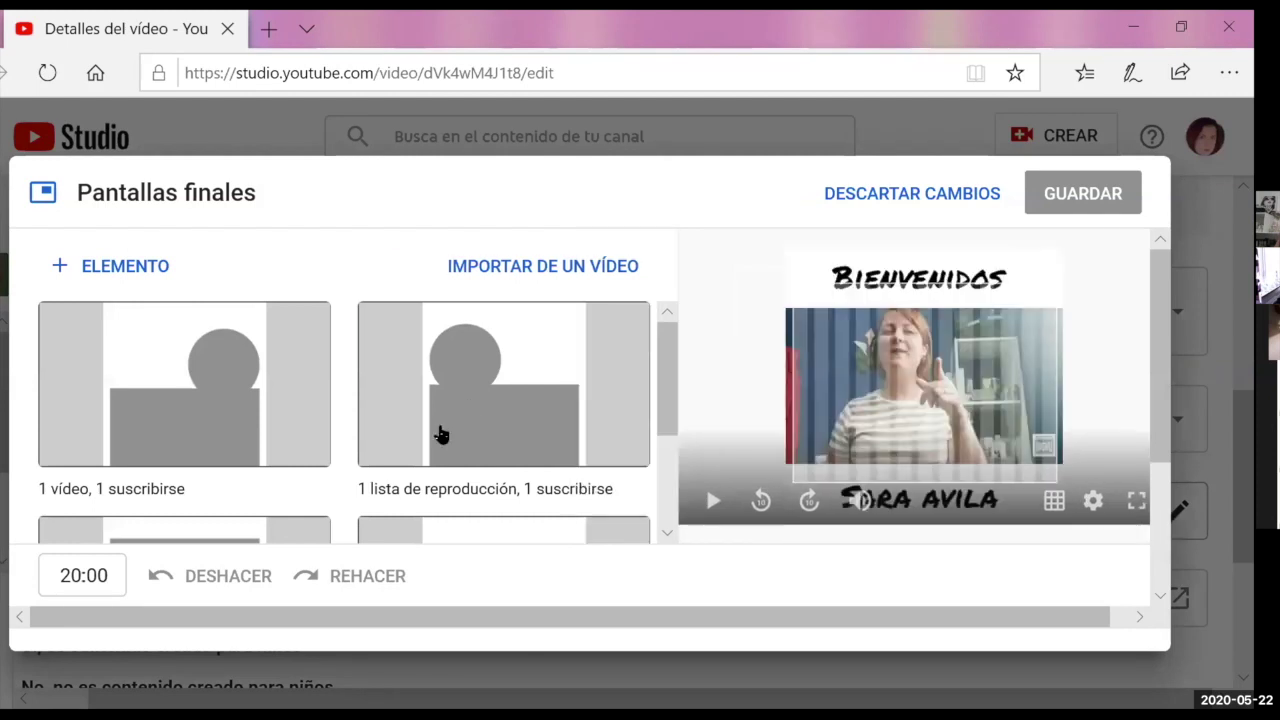
pyautogui.scroll(-1, 264, 495)
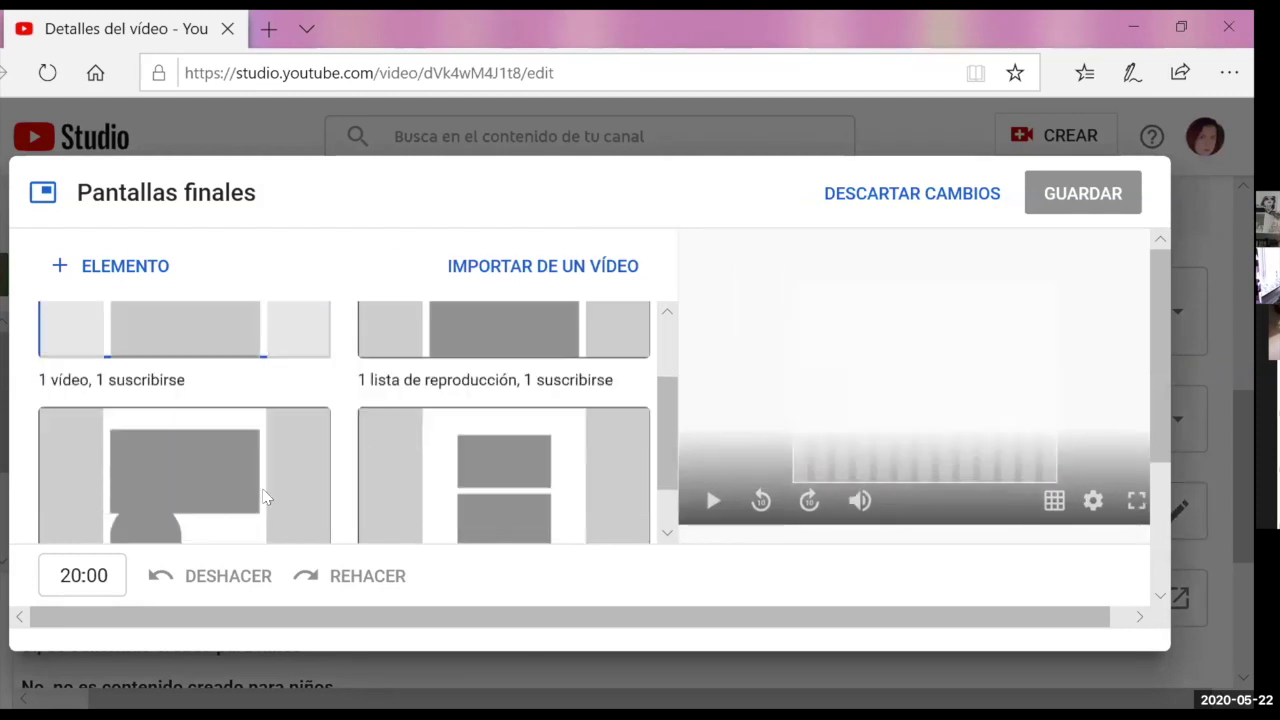
pyautogui.scroll(1, 300, 423)
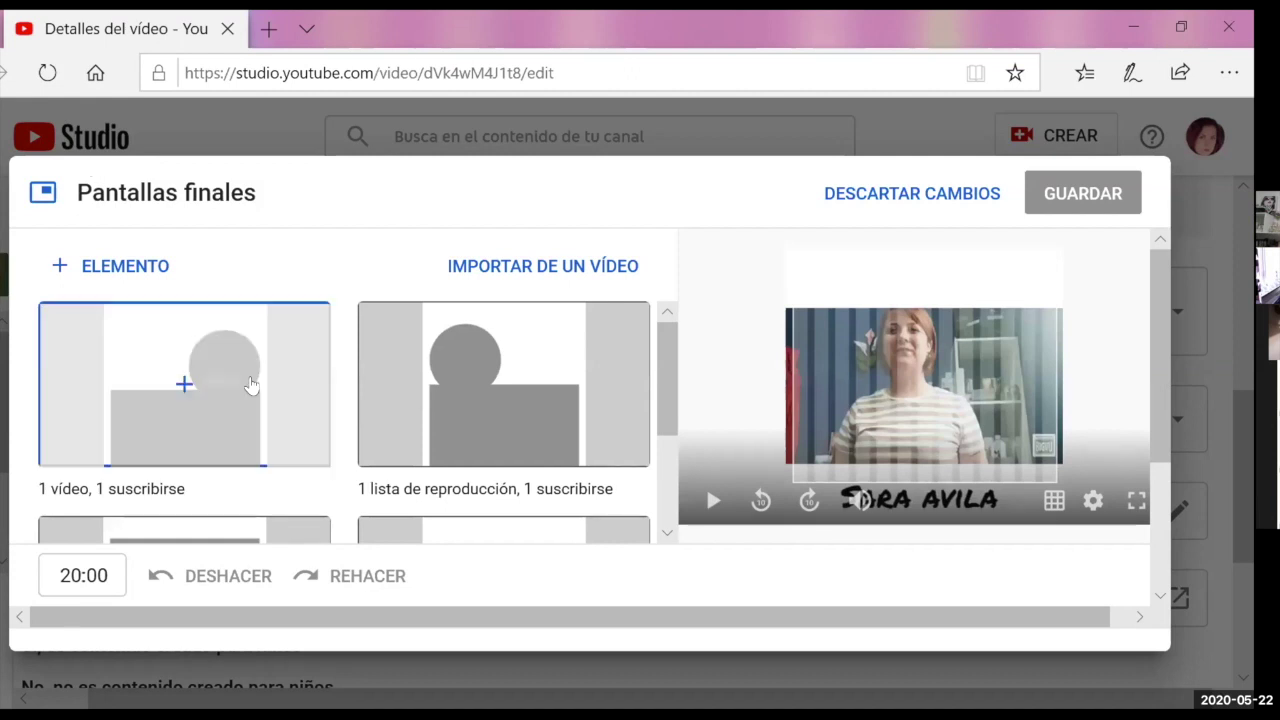
pyautogui.scroll(-1, 251, 386)
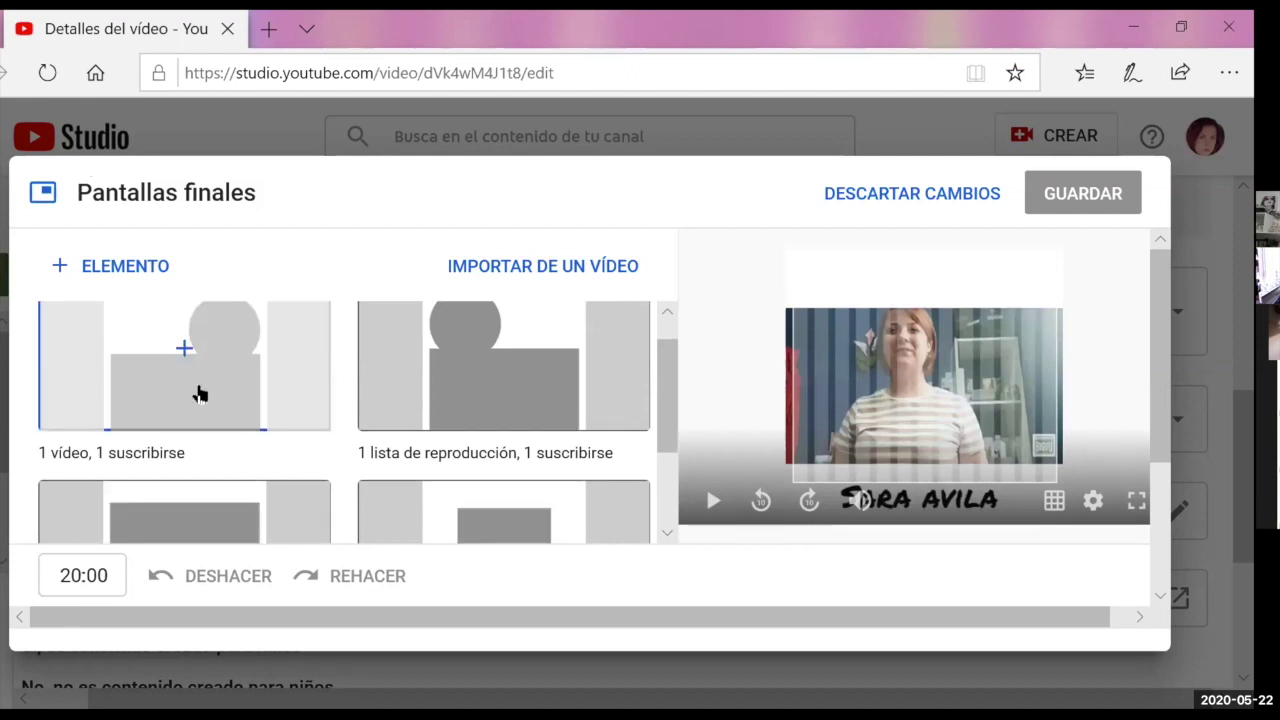
pyautogui.scroll(-1, 199, 394)
pyautogui.scroll(2, 181, 410)
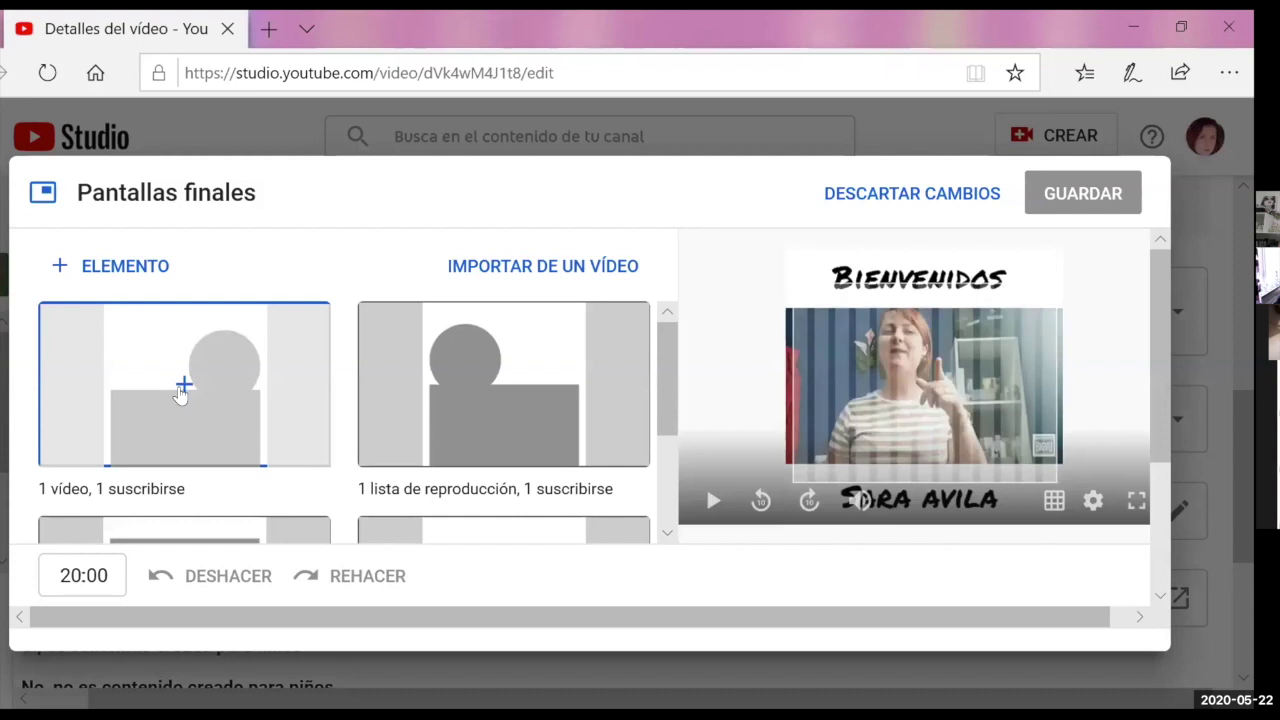
# Step: Apply the '1 vídeo, 1 suscribirse' template, place subscribe upper right, and select the video element
pyautogui.click(181, 393)
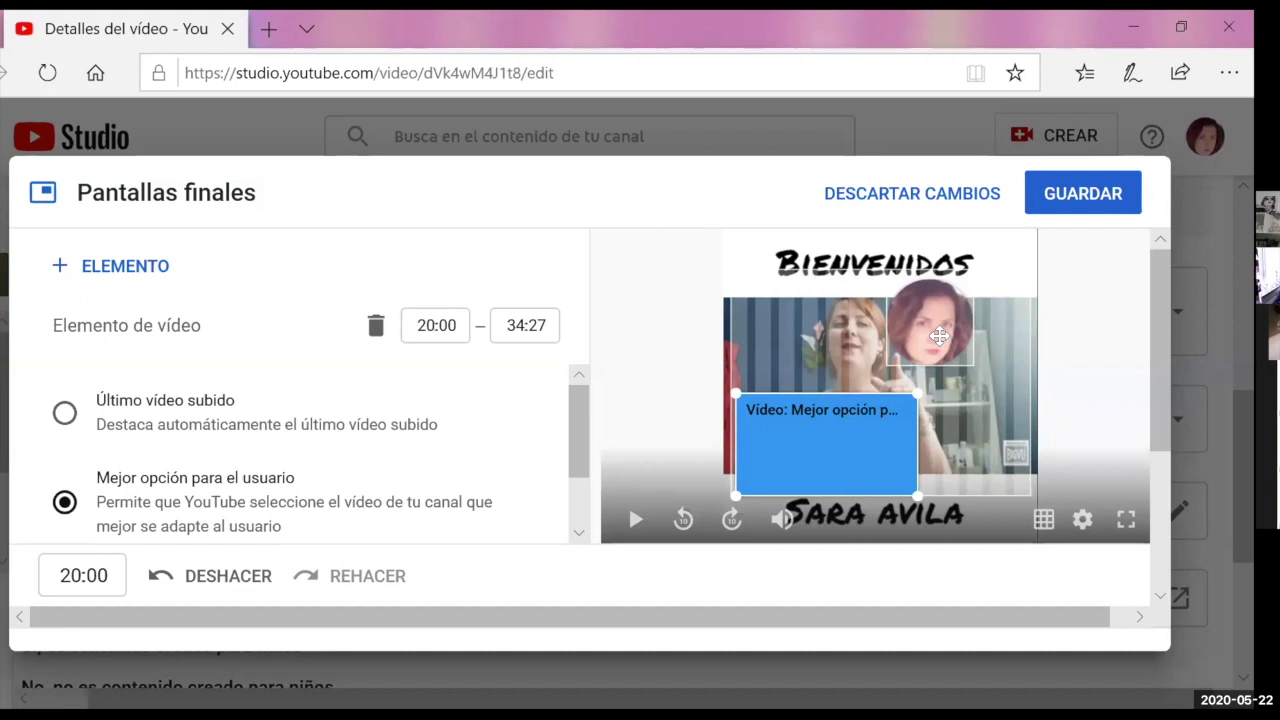
pyautogui.moveTo(972, 324); pyautogui.dragTo(813, 421)
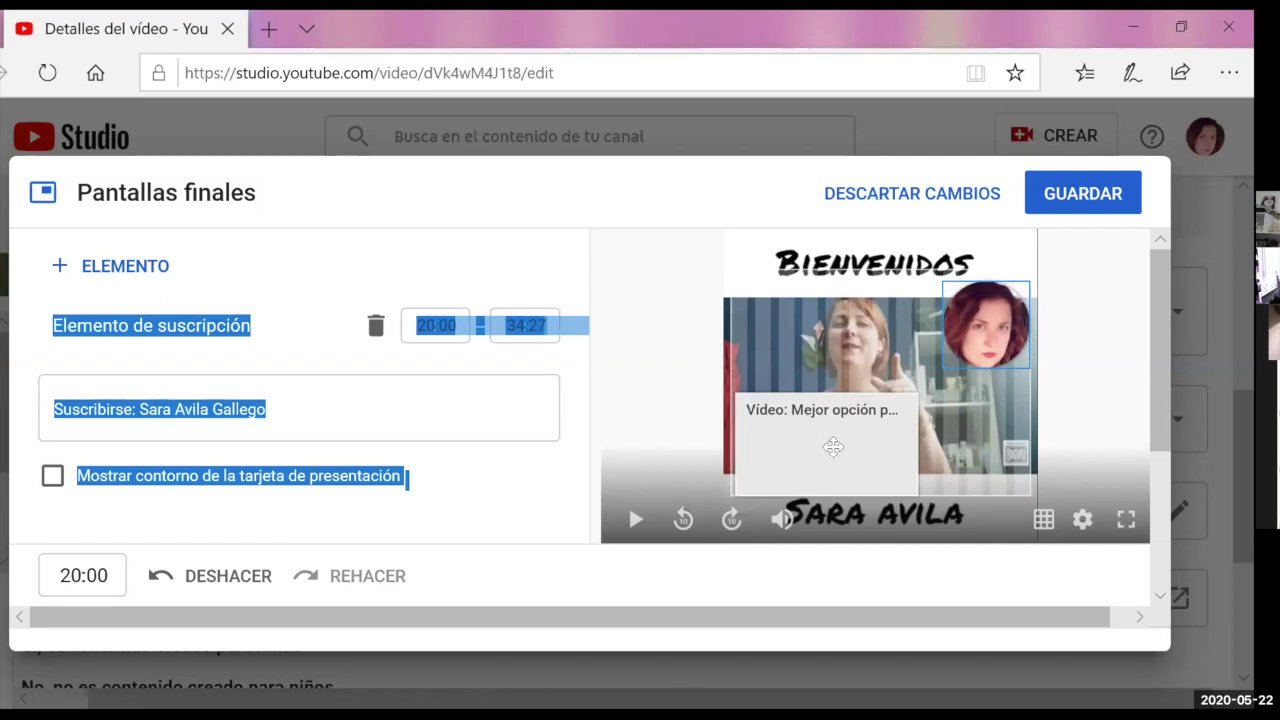
pyautogui.click(833, 447)
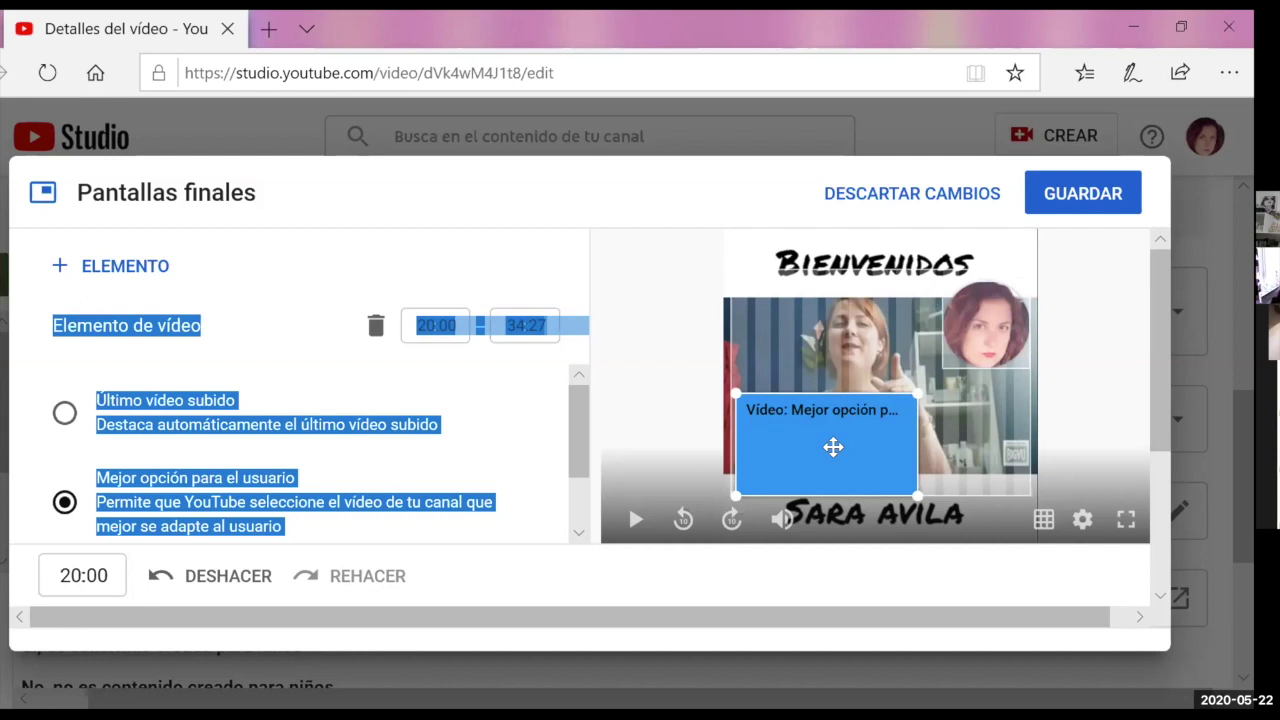